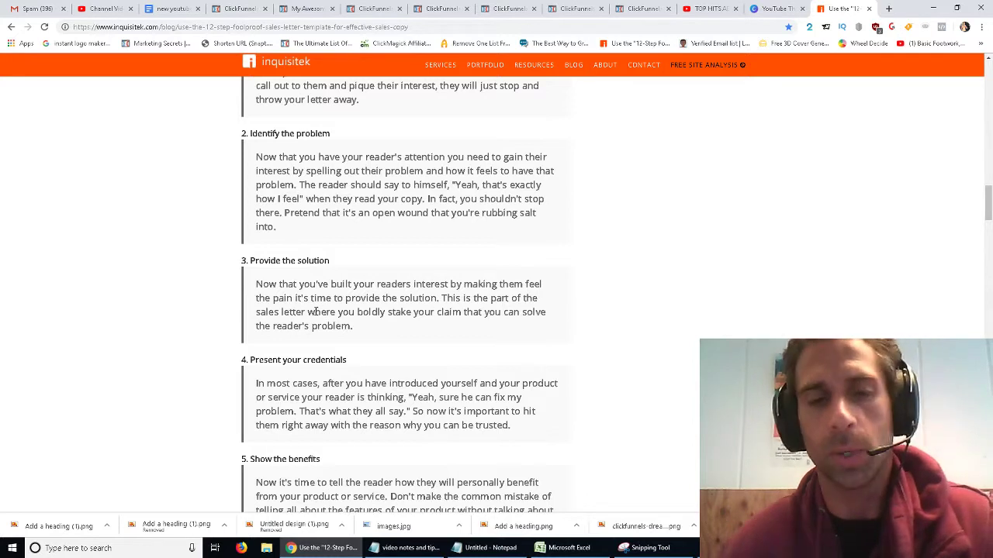
# Highlight and then deselect the 'Provide the solution' heading and part of its paragraph.
pyautogui.tripleClick(269, 261)
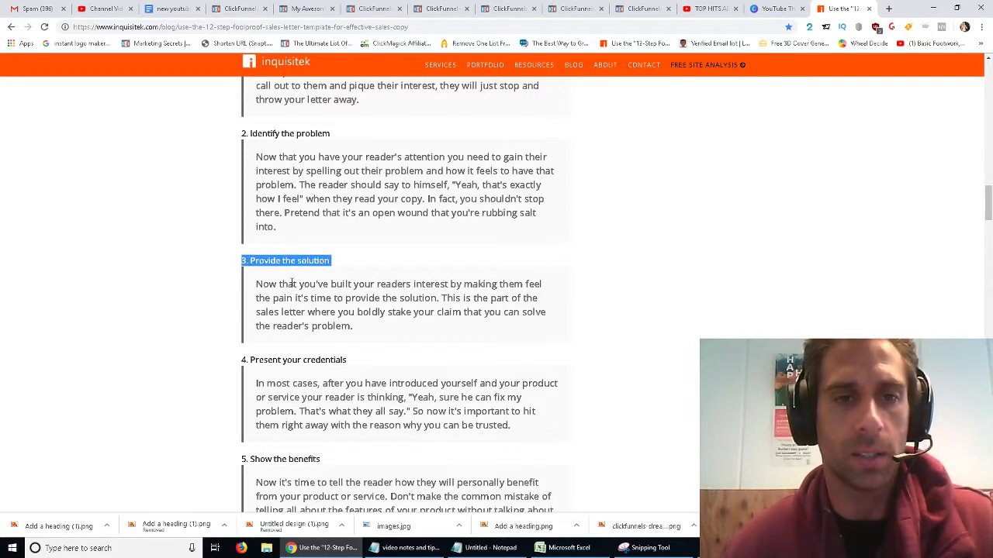
pyautogui.click(315, 311)
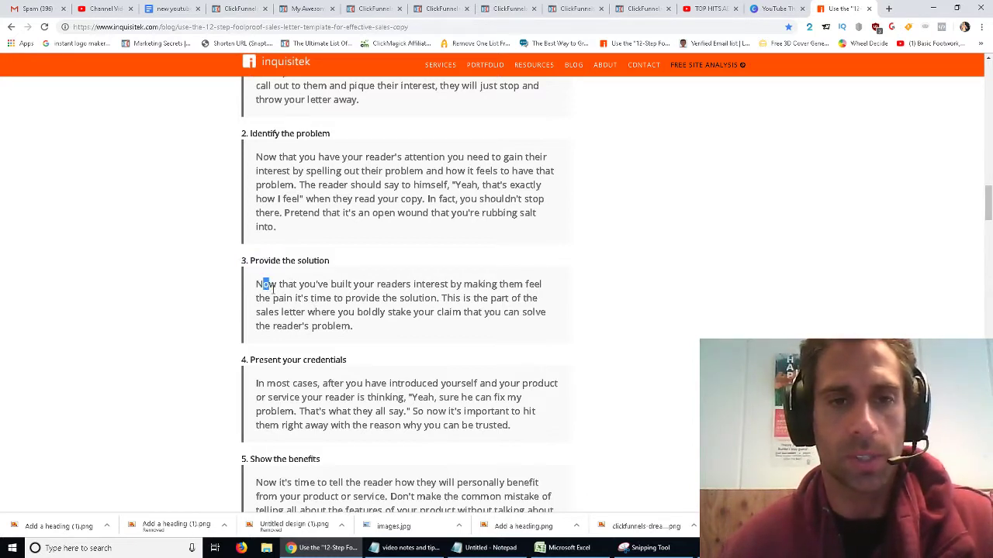
pyautogui.moveTo(273, 287); pyautogui.dragTo(332, 314)
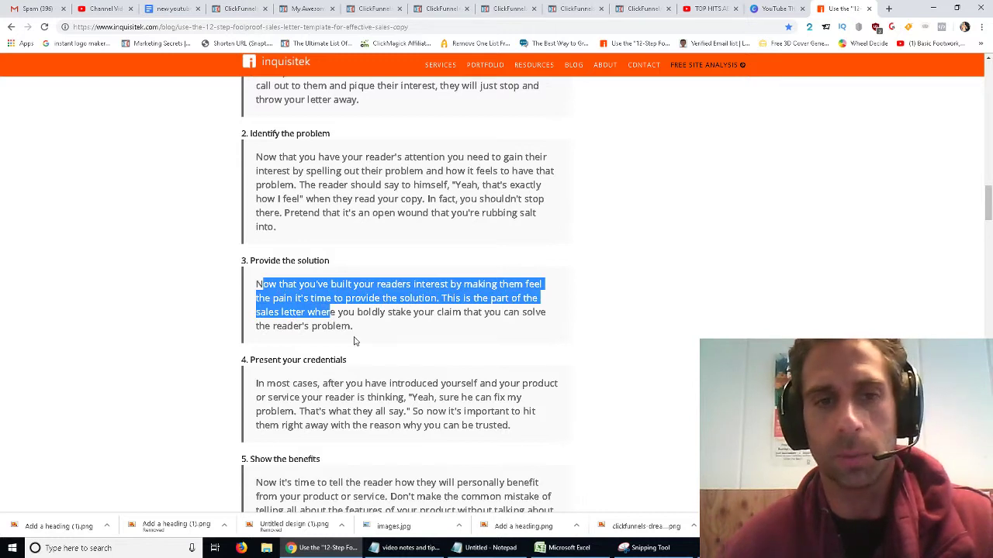
pyautogui.click(359, 329)
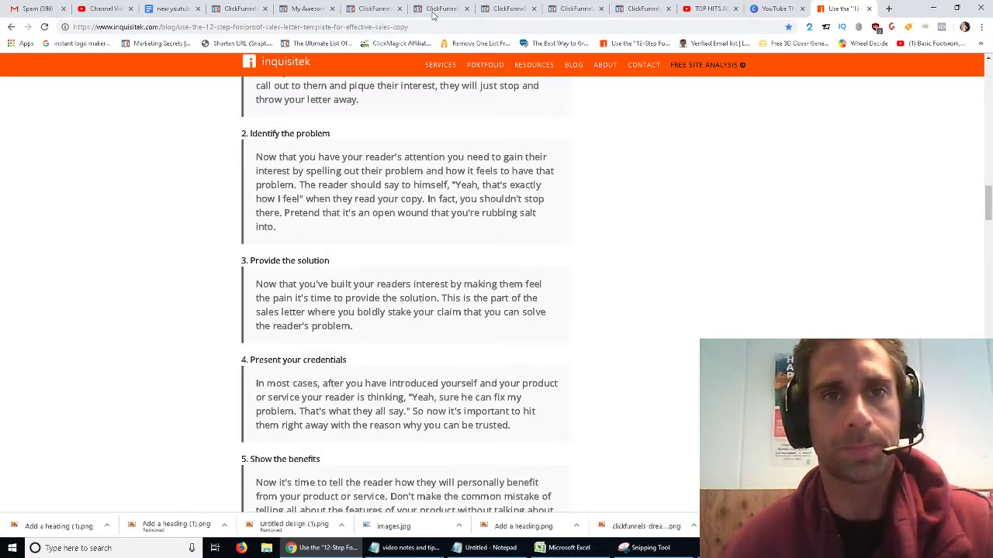
# Replace the CASESTUDY headline with 'THE MOMENT EVERYTHING CHANGED' and delete the leftover heading text.
pyautogui.click(306, 9)
pyautogui.scroll(-10, 386, 330)
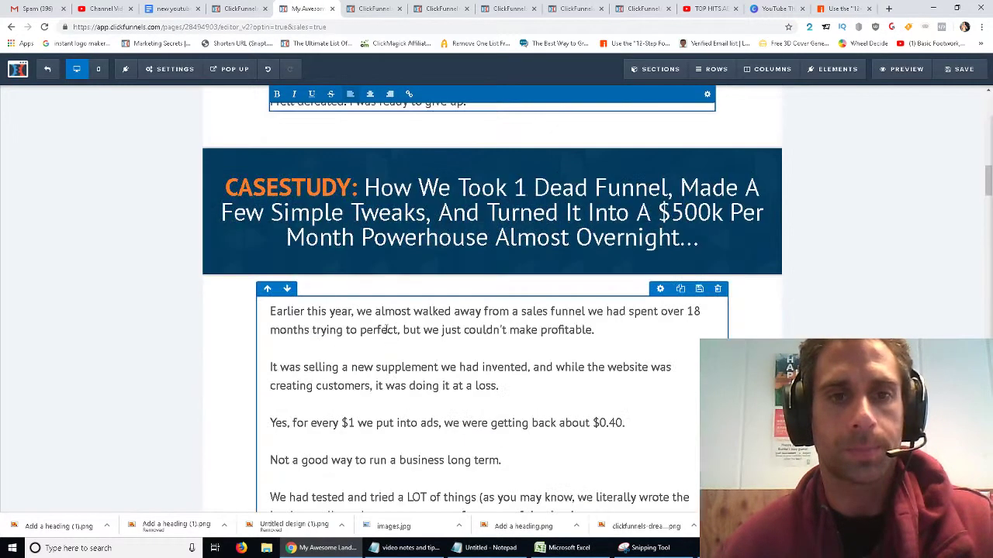
pyautogui.scroll(-1, 385, 330)
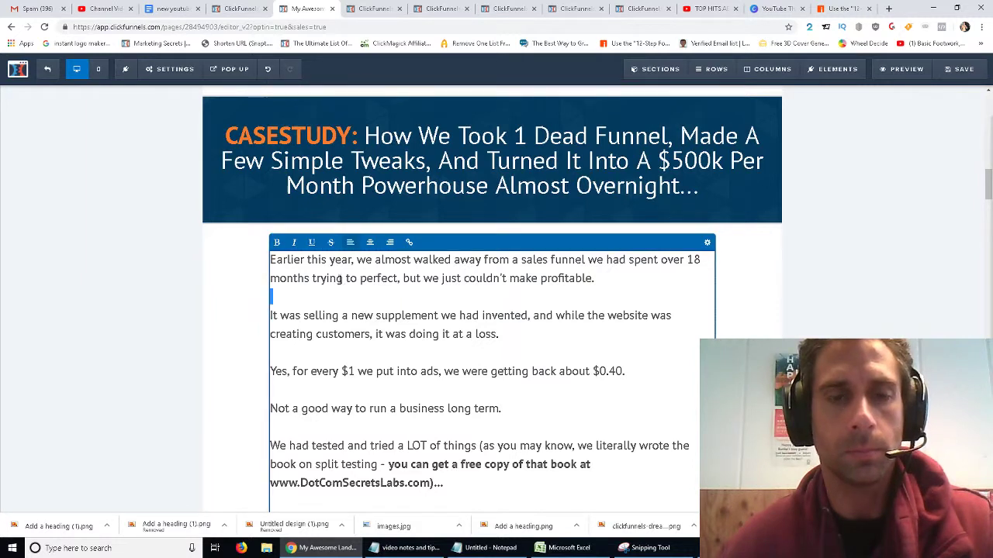
pyautogui.click(350, 161)
pyautogui.moveTo(350, 137); pyautogui.dragTo(225, 138)
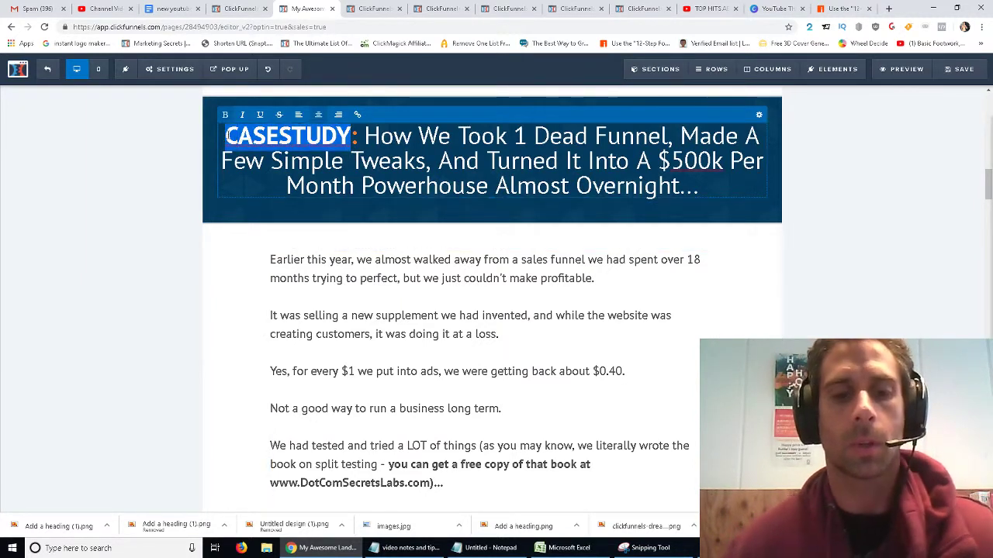
pyautogui.write('THE MOMENT EVERYTHING C')
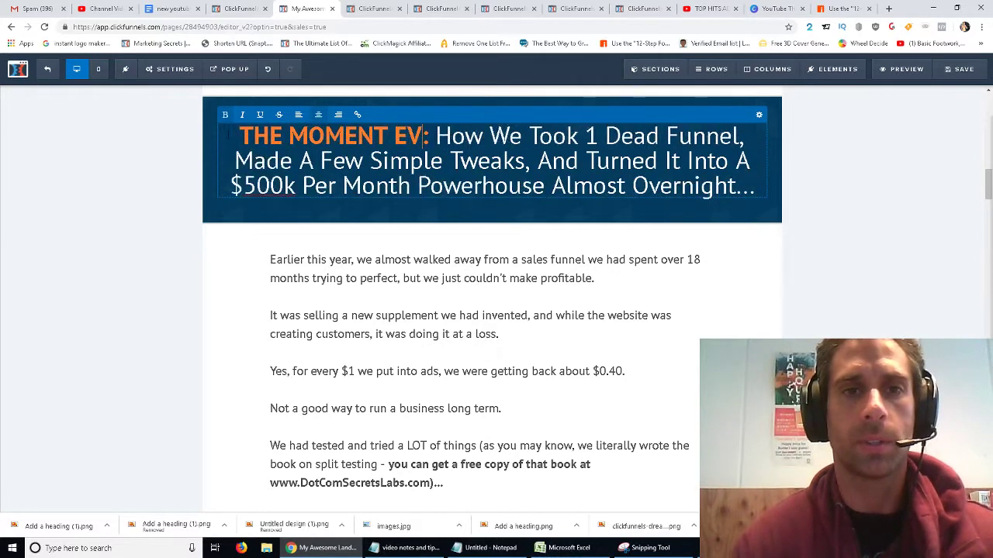
pyautogui.write('HANGED')
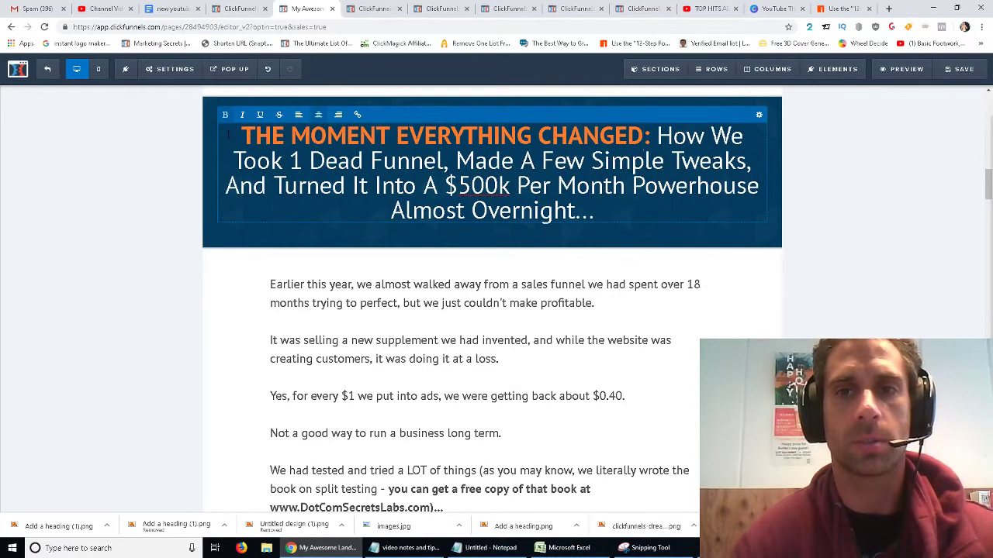
pyautogui.hotkey('shift', 'Down')
pyautogui.hotkey('shift', 'Down')
pyautogui.hotkey('shift', 'Down')
pyautogui.press('BackSpace')
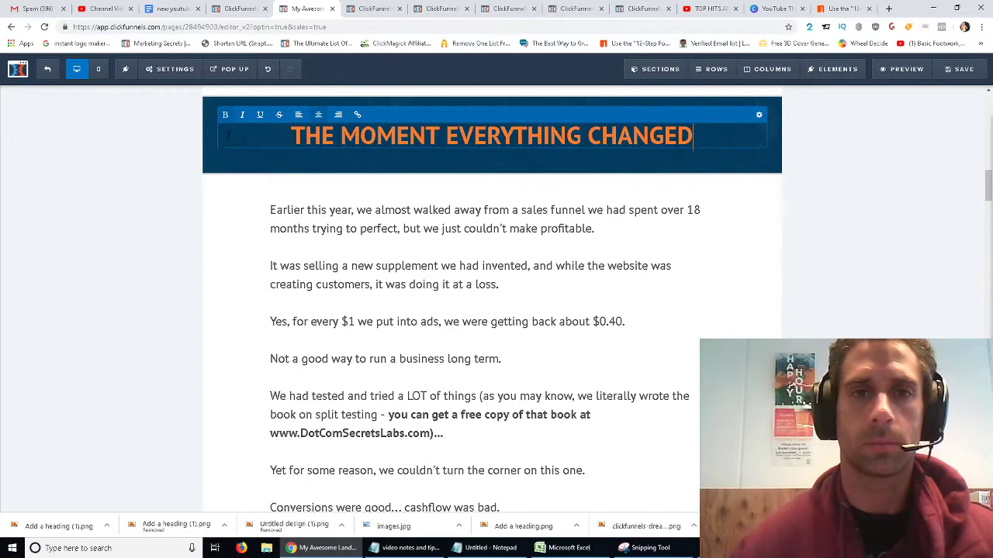
# Place the cursor inside the story text block below the headline.
pyautogui.click(271, 266)
pyautogui.scroll(-1, 271, 266)
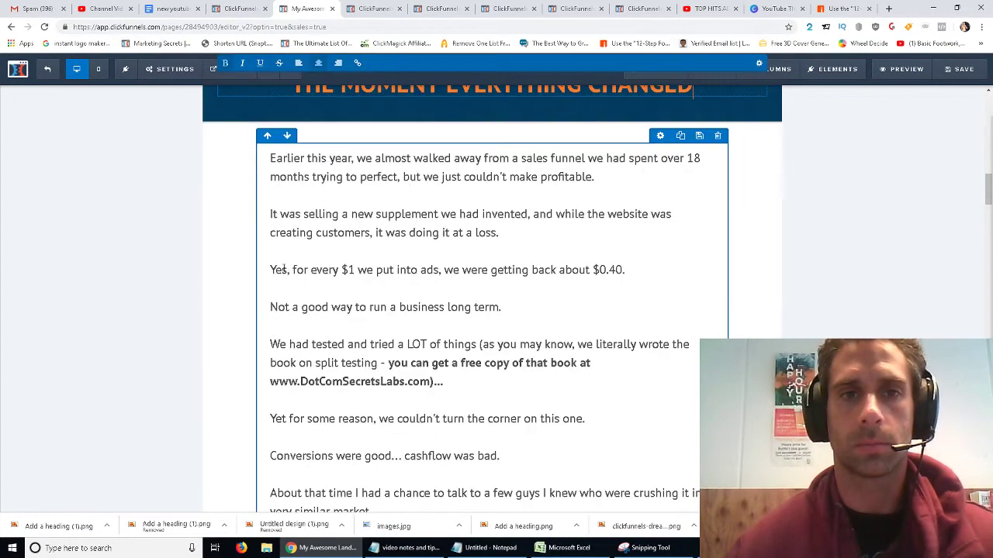
pyautogui.click(284, 157)
# Select the opening story paragraphs so they can be overwritten.
pyautogui.moveTo(275, 161); pyautogui.dragTo(287, 174)
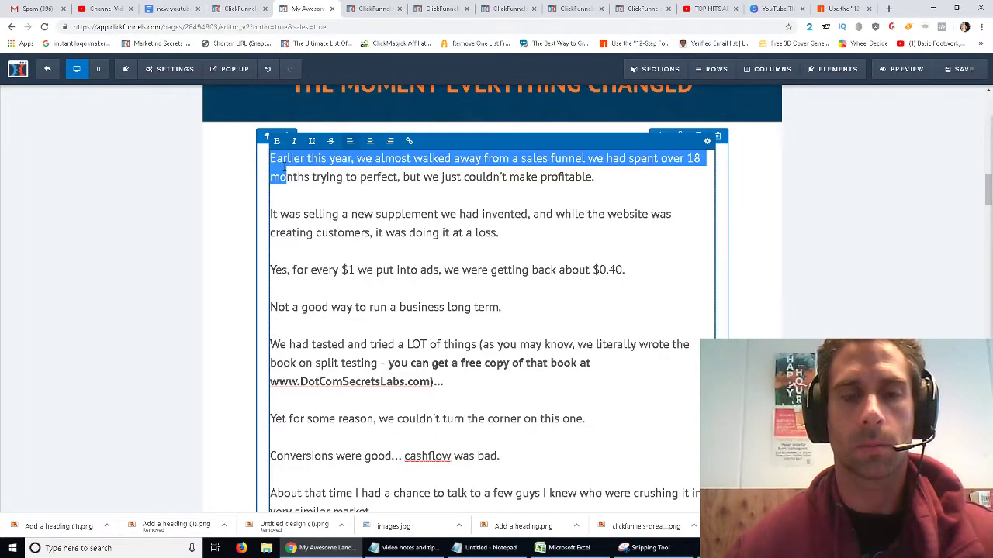
pyautogui.scroll(-8, 389, 258)
pyautogui.moveTo(390, 259); pyautogui.dragTo(527, 319)
pyautogui.scroll(9, 530, 314)
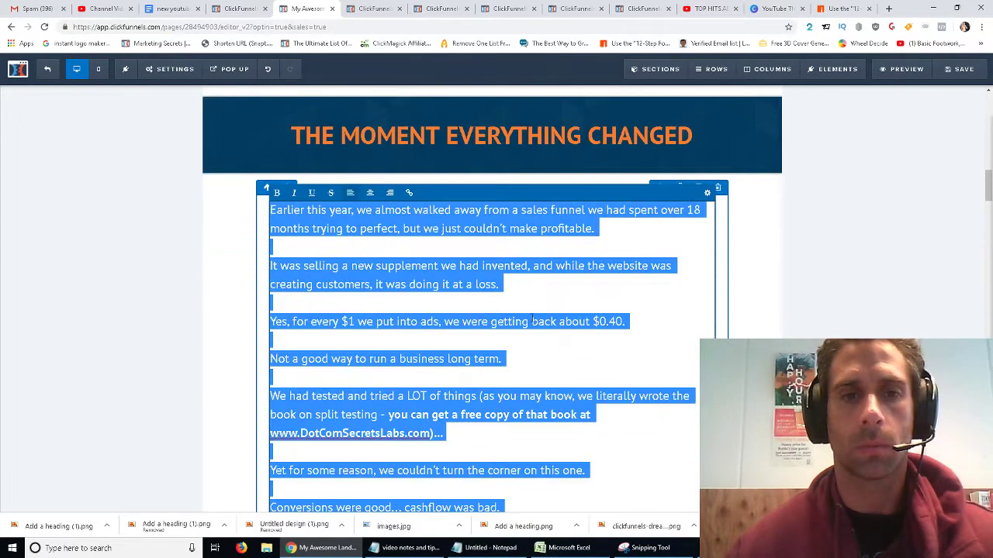
# Type new opening lines about a friend's message and the YouTube videos on Paigham Bot.
pyautogui.write('tHEN ON')
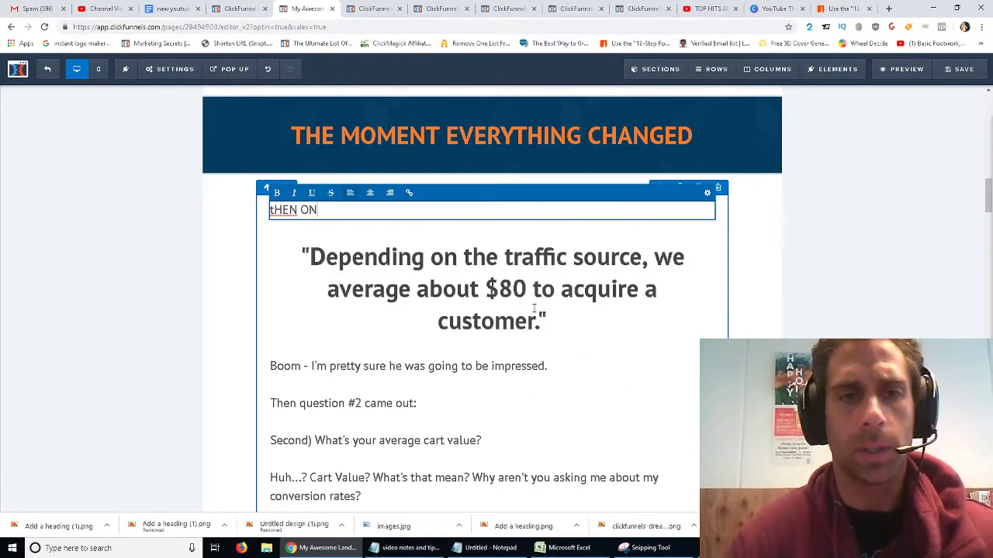
pyautogui.press('BackSpace')
pyautogui.press('BackSpace')
pyautogui.press('BackSpace')
pyautogui.press('BackSpace')
pyautogui.press('BackSpace')
pyautogui.press('BackSpace')
pyautogui.press('BackSpace')
pyautogui.write('Ten')
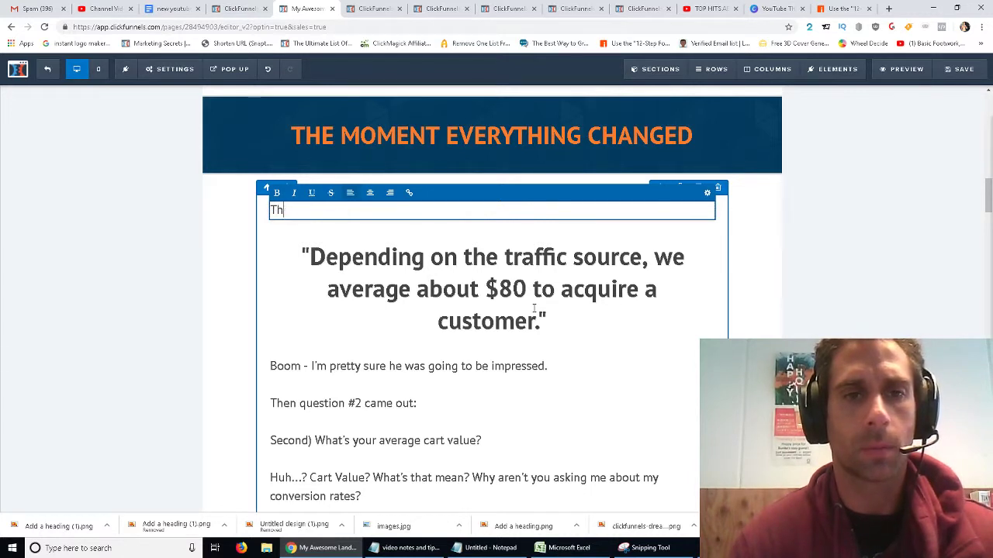
pyautogui.write('en one day, I was')
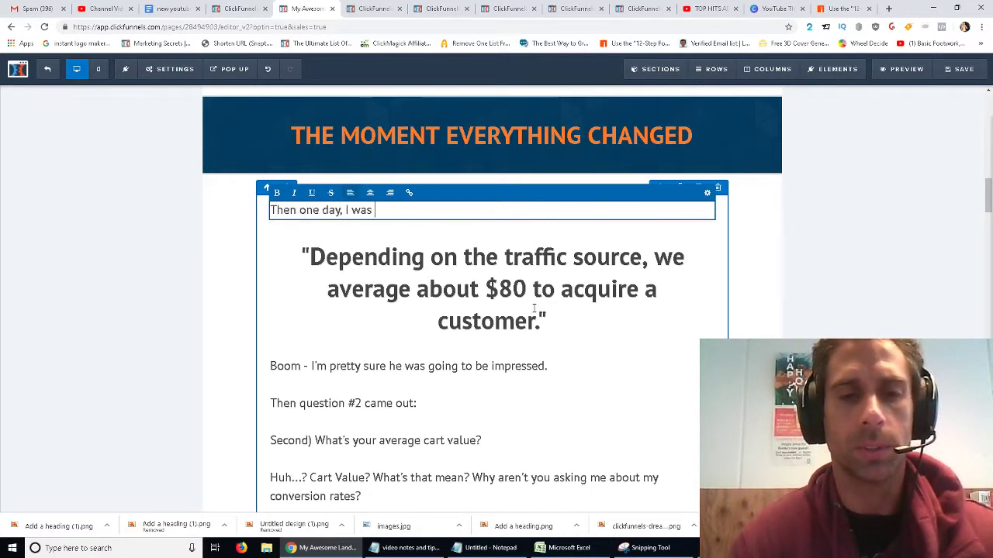
pyautogui.press('BackSpace')
pyautogui.press('BackSpace')
pyautogui.press('BackSpace')
pyautogui.press('BackSpace')
pyautogui.write('g')
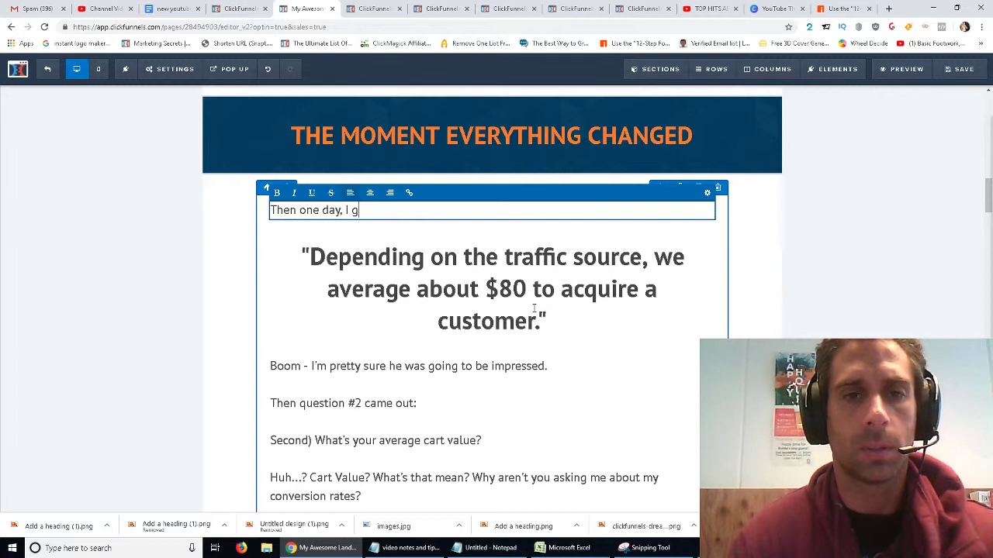
pyautogui.write('ot a message from my ')
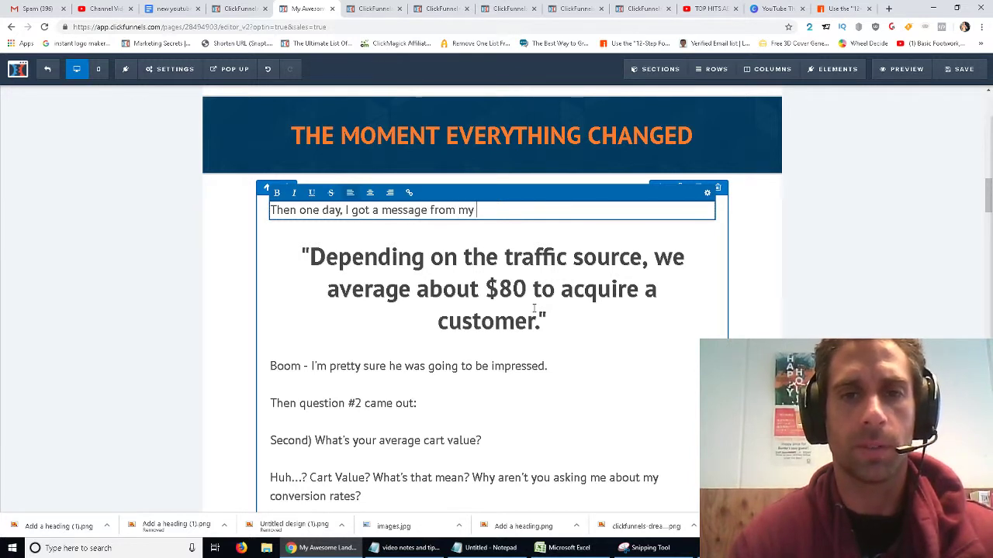
pyautogui.write('friend John.')
pyautogui.press('Return')
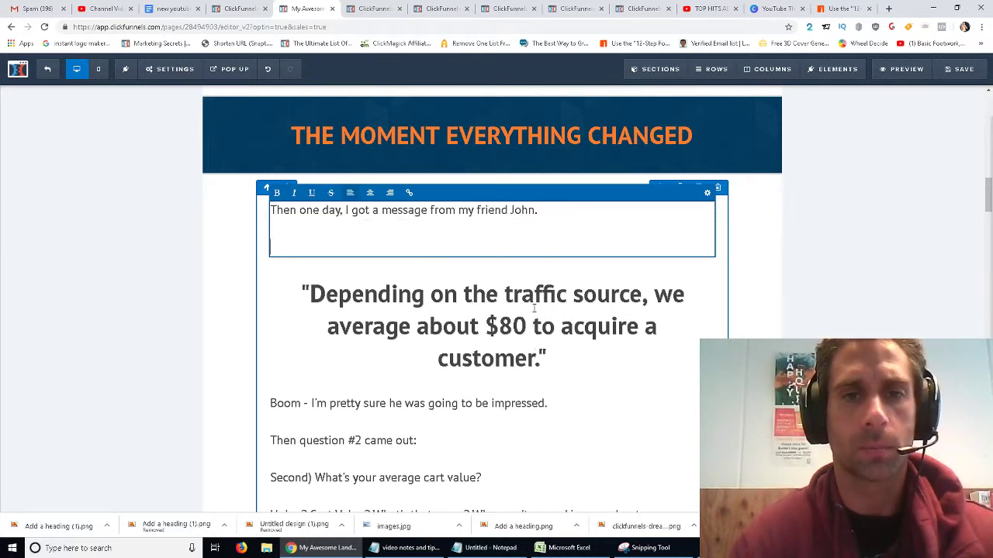
pyautogui.write('John had ')
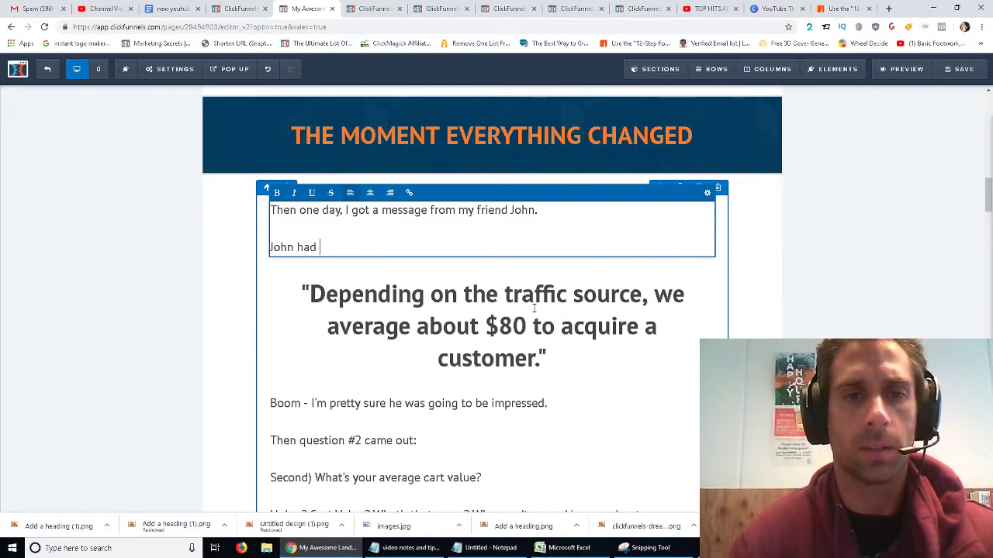
pyautogui.write('seen some of the video')
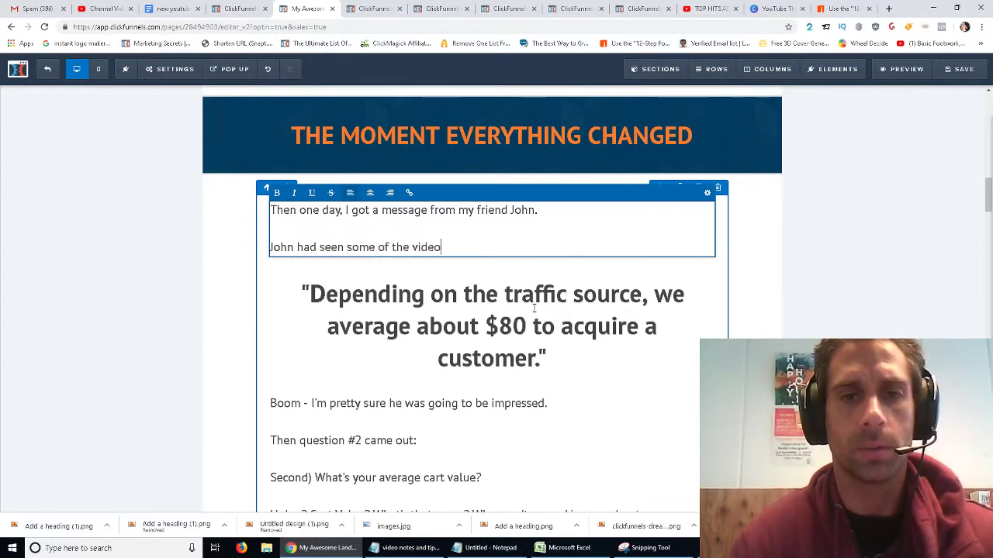
pyautogui.write("s that I'd made on my ")
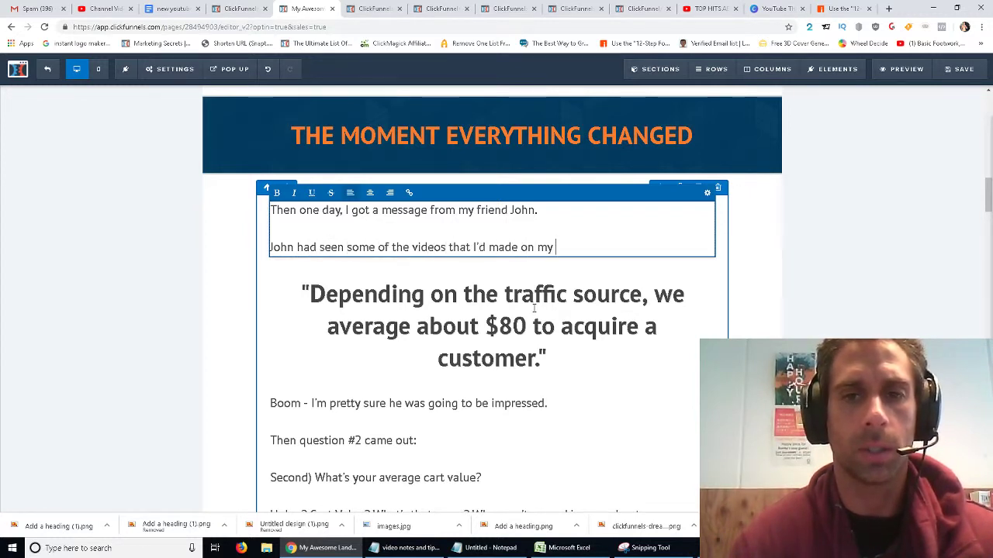
pyautogui.write('YouTUbeube ch')
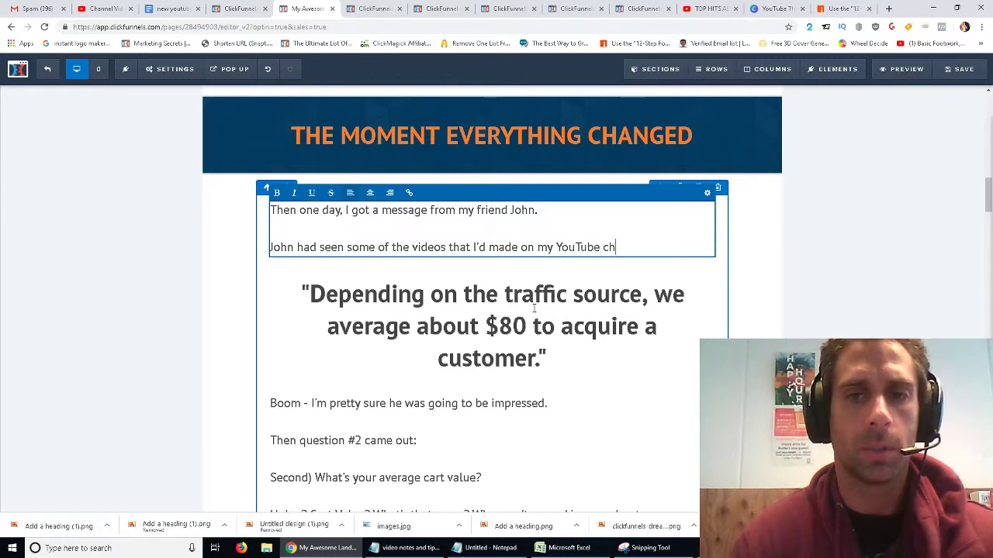
pyautogui.write('annel about Paigham B')
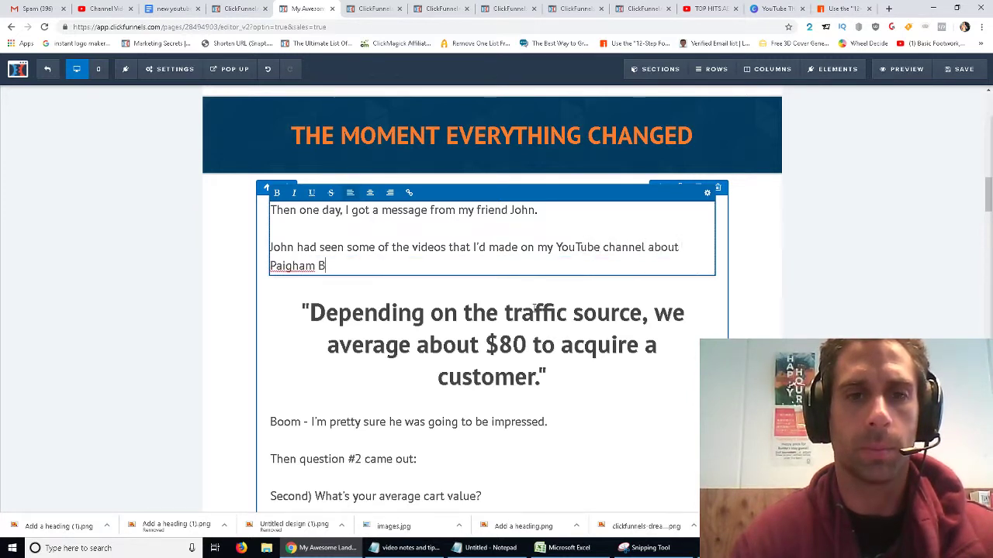
pyautogui.write('ot')
pyautogui.press('Return')
pyautogui.press('Return')
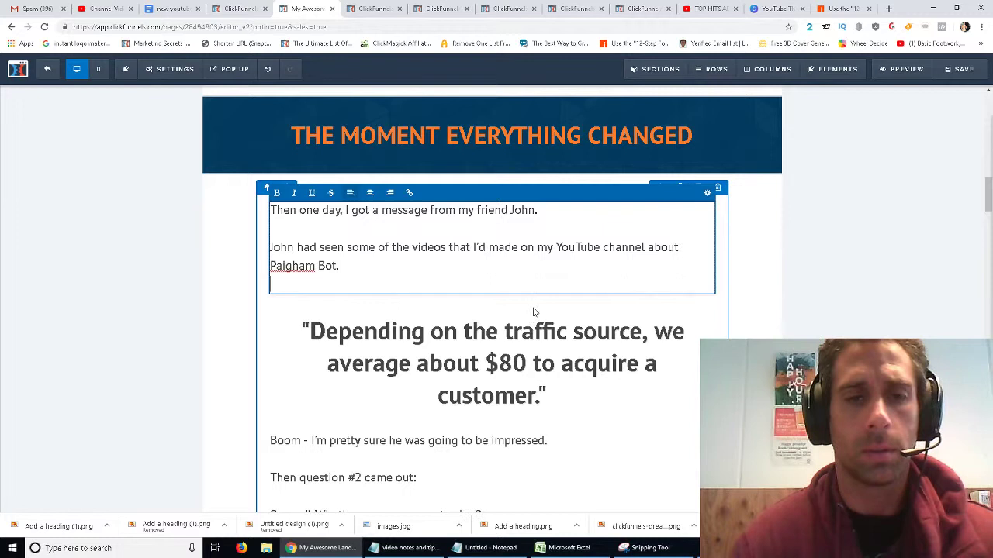
# Add paragraphs explaining Paigham Bot as a contact form submitter and the dozens of published tutorials.
pyautogui.write('For those of you')
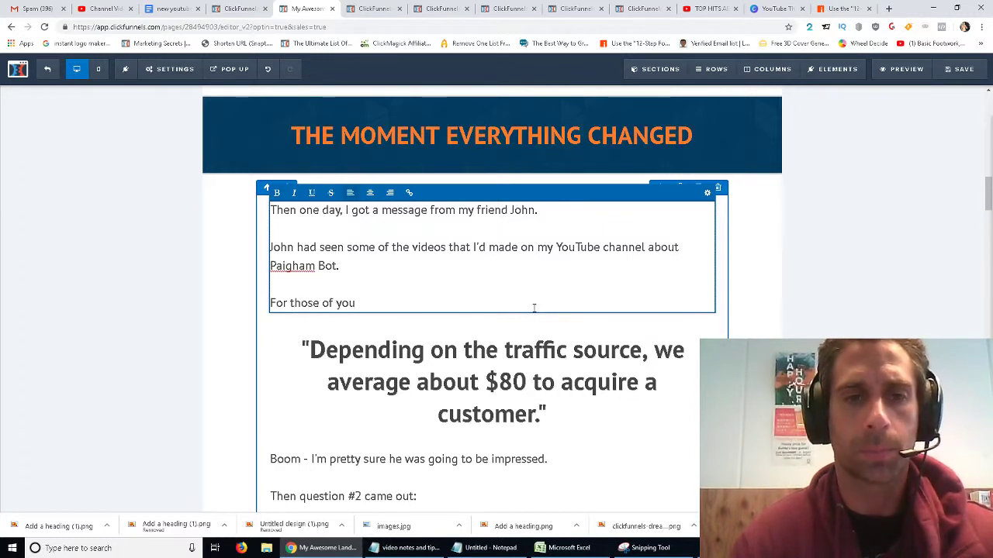
pyautogui.press('BackSpace')
pyautogui.press('BackSpace')
pyautogui.press('BackSpace')
pyautogui.press('BackSpace')
pyautogui.press('BackSpace')
pyautogui.press('BackSpace')
pyautogui.press('BackSpace')
pyautogui.press('BackSpace')
pyautogui.press('BackSpace')
pyautogui.write('e of you who ')
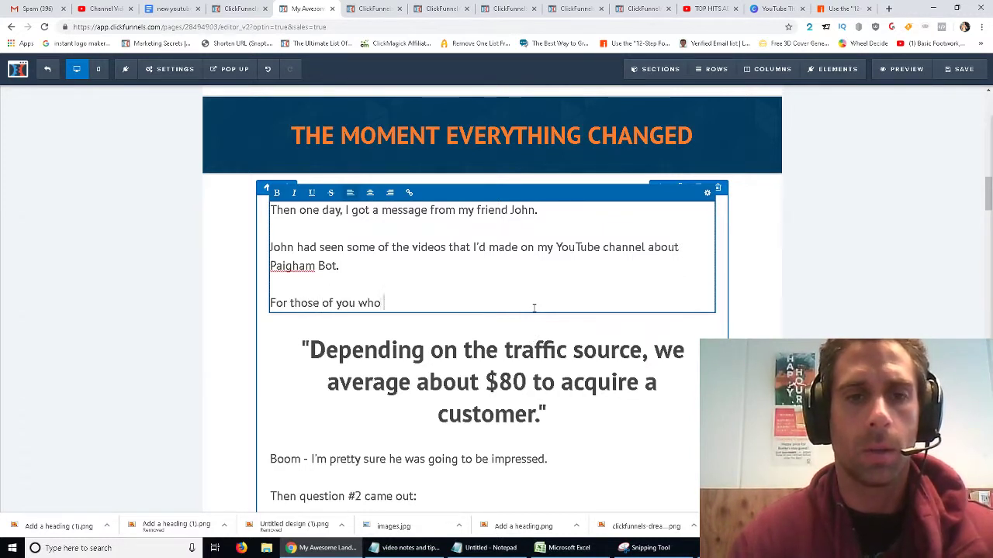
pyautogui.write("don't know, Paigham B")
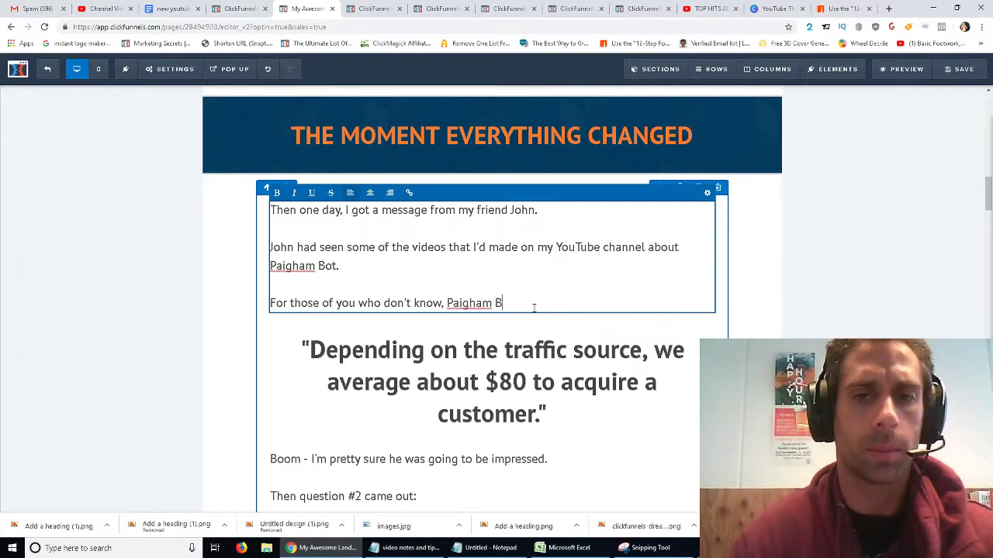
pyautogui.write('ot is a contact f')
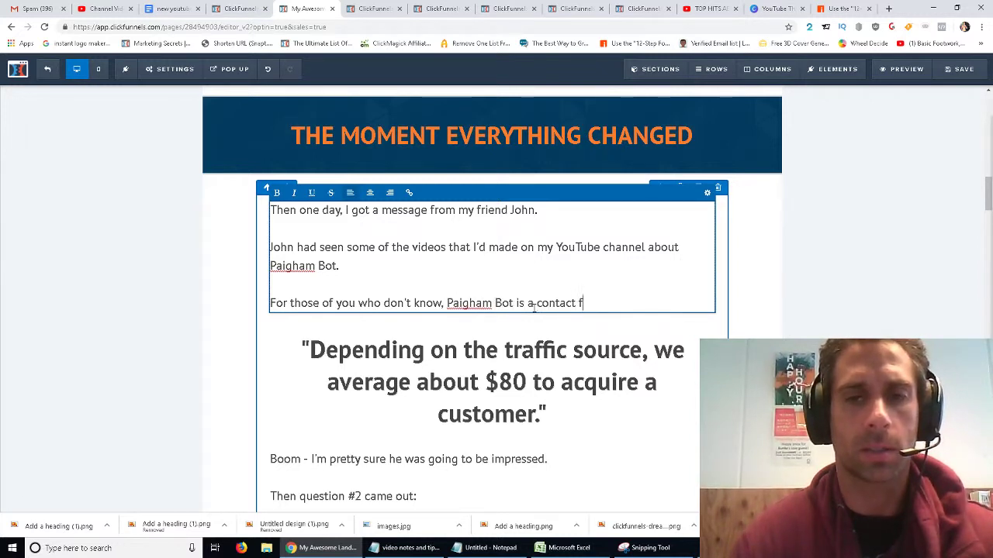
pyautogui.write('orm submitter th')
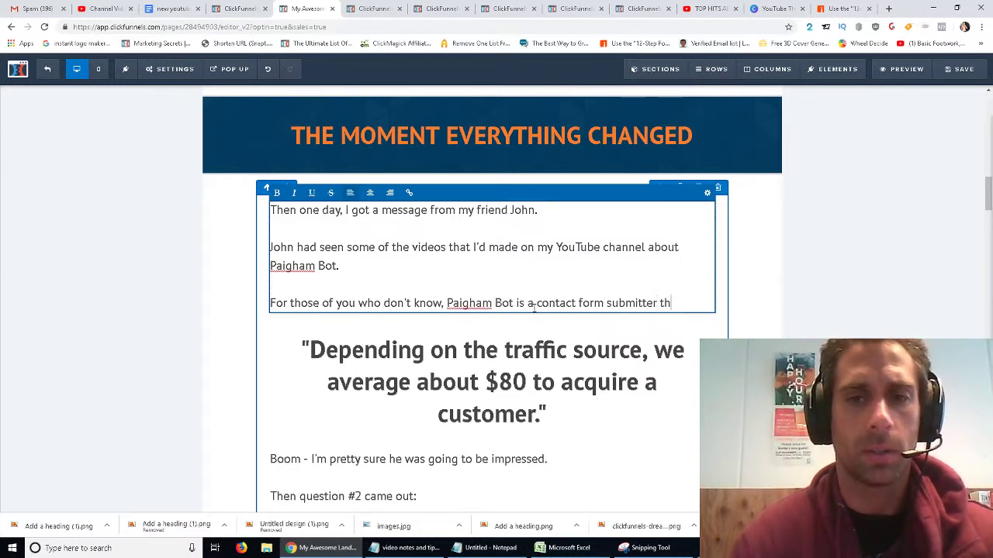
pyautogui.write('at I used to grea')
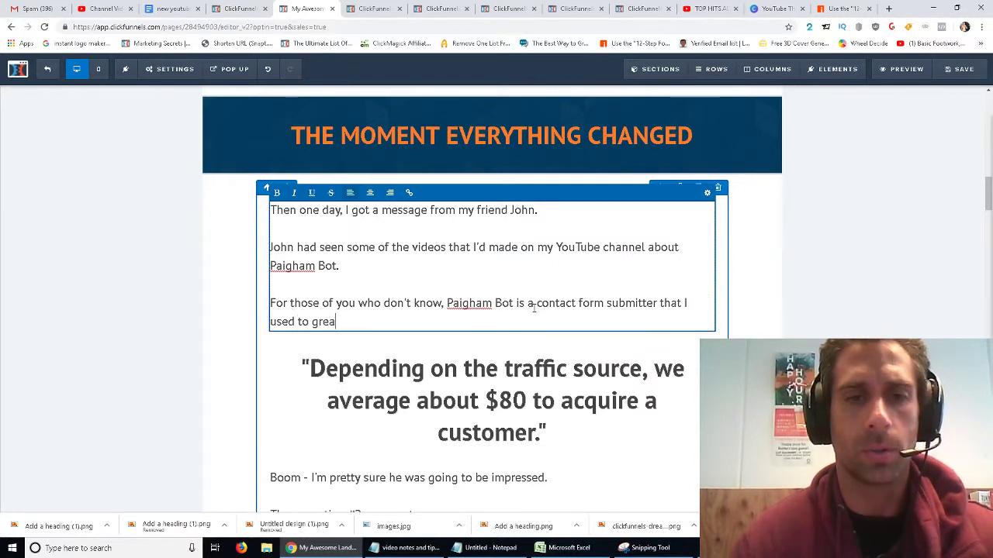
pyautogui.write('t effect to h')
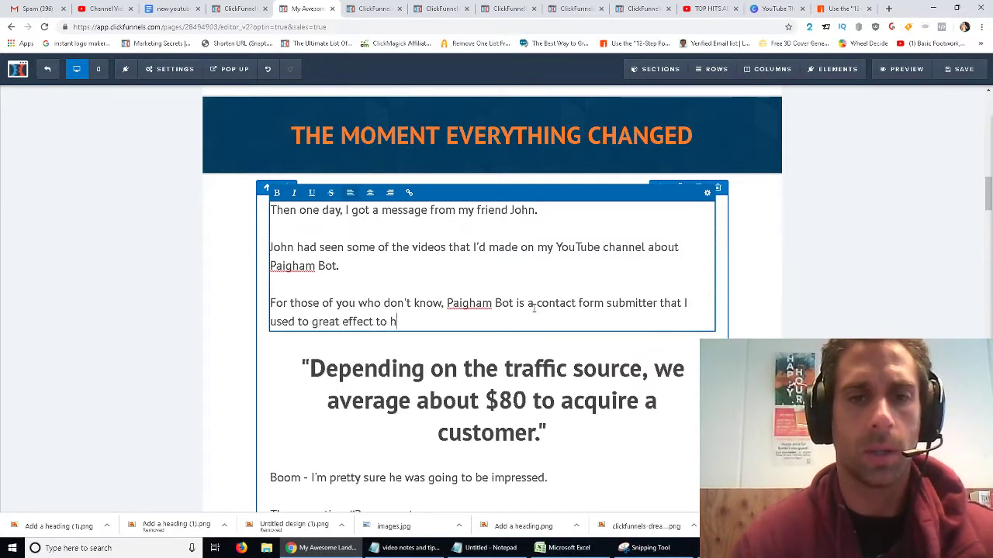
pyautogui.write('elp build my social me')
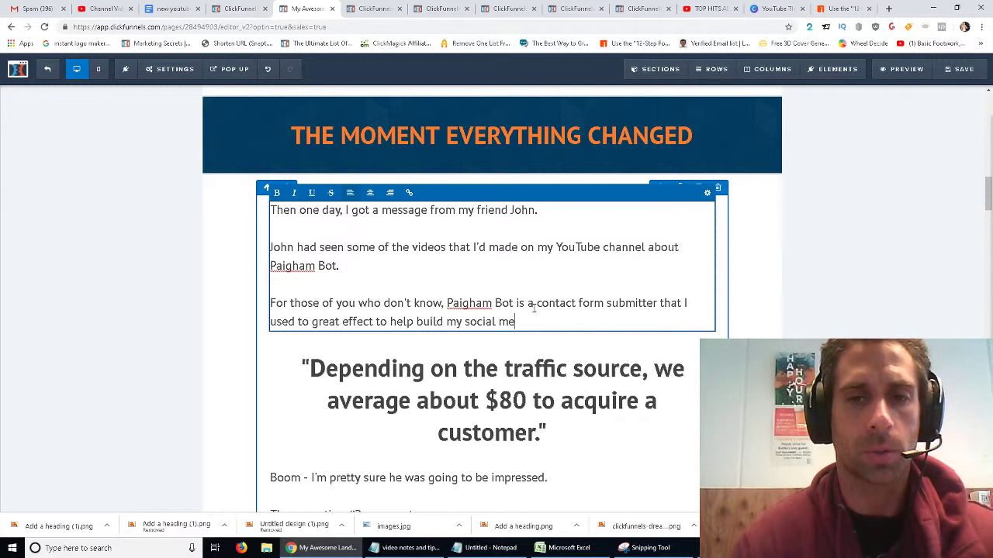
pyautogui.write('dia management busine')
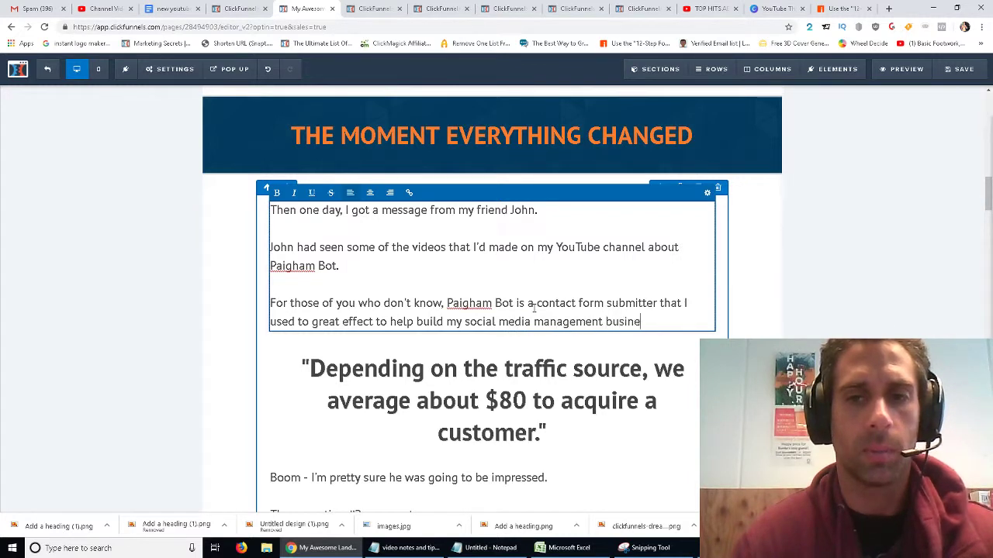
pyautogui.write('ss from the ground up.')
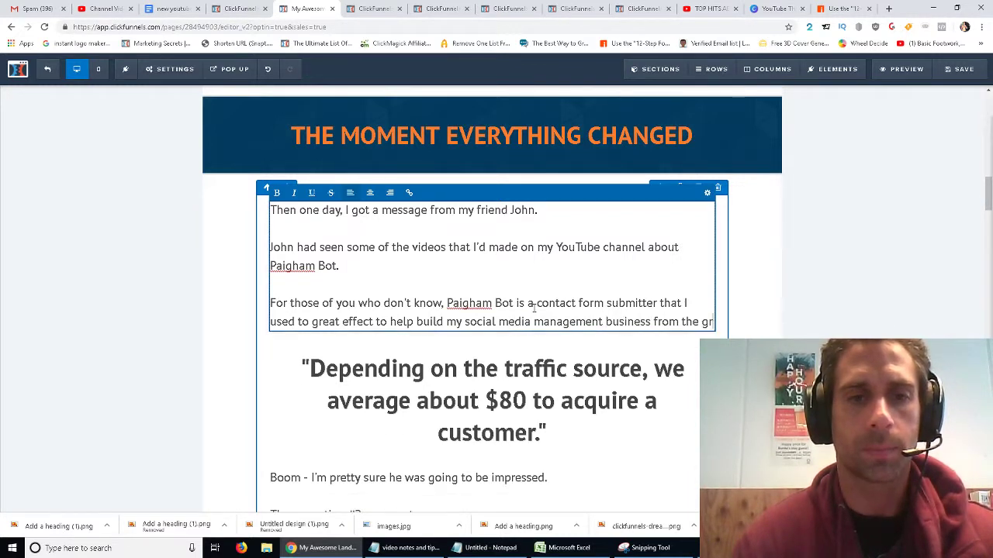
pyautogui.press('Return')
pyautogui.press('Return')
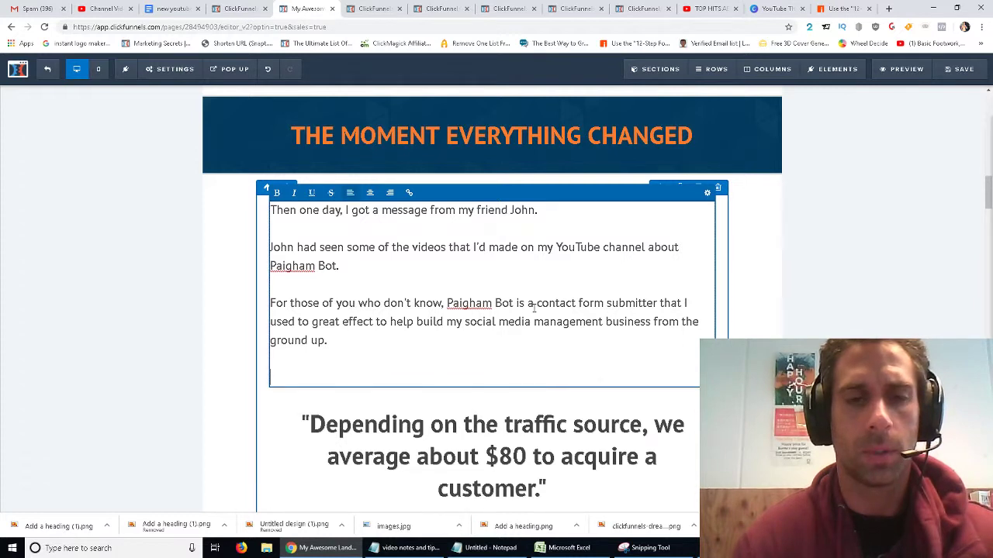
pyautogui.write('I knew')
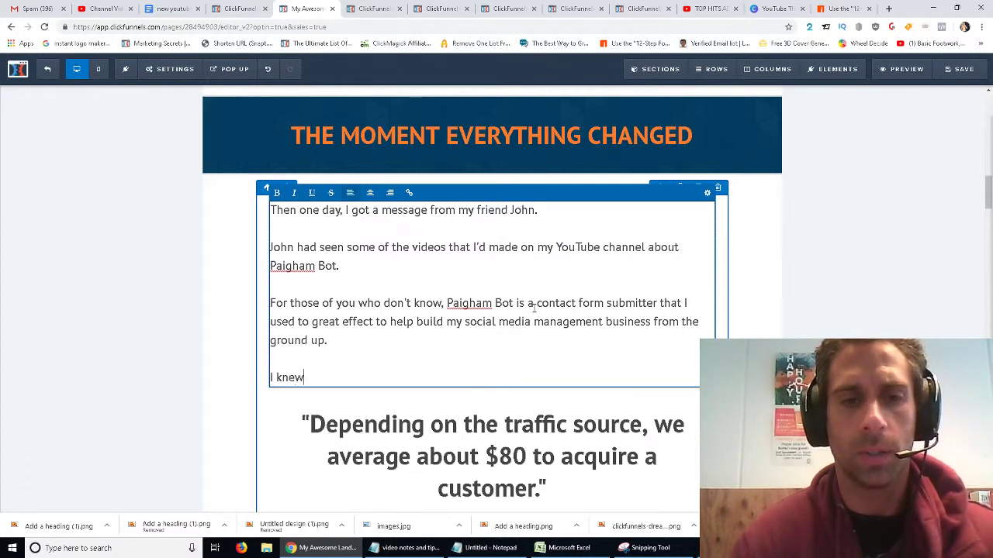
pyautogui.write(' that software like the ')
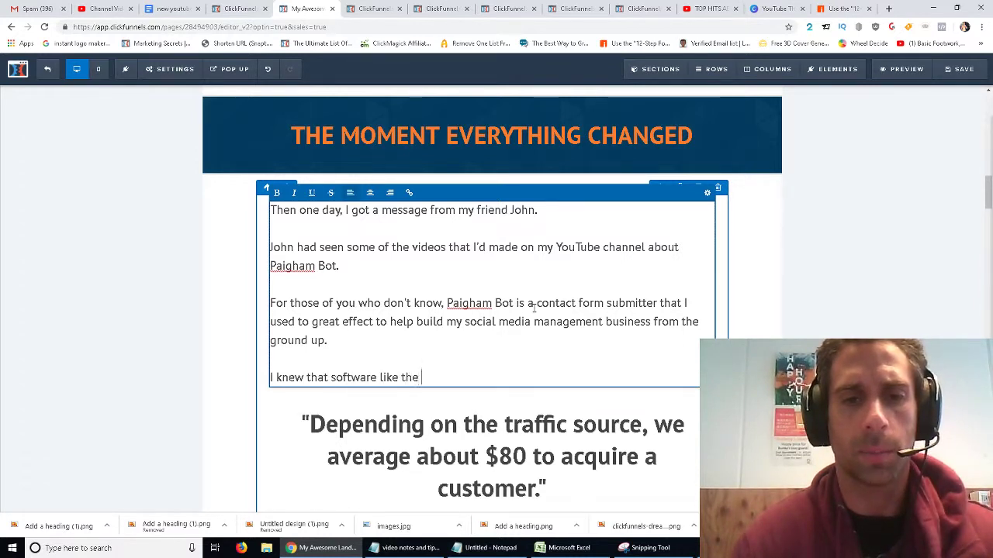
pyautogui.write('back of my hand')
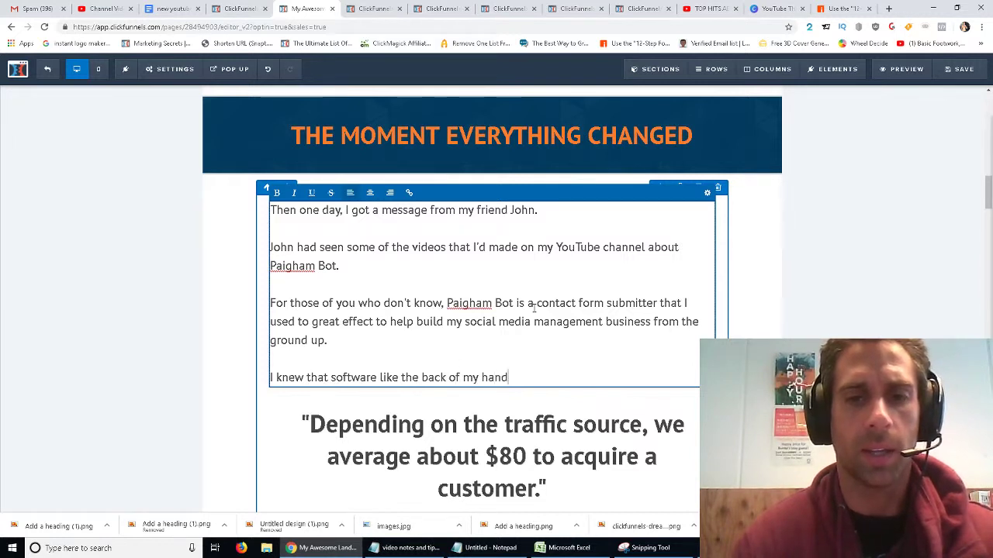
pyautogui.write(' and made')
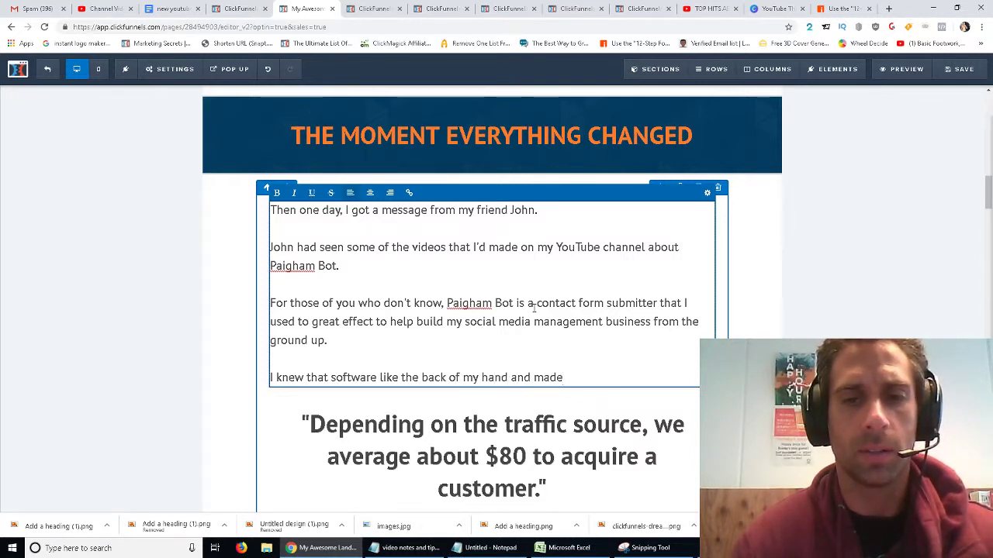
pyautogui.write(' dozens of videos')
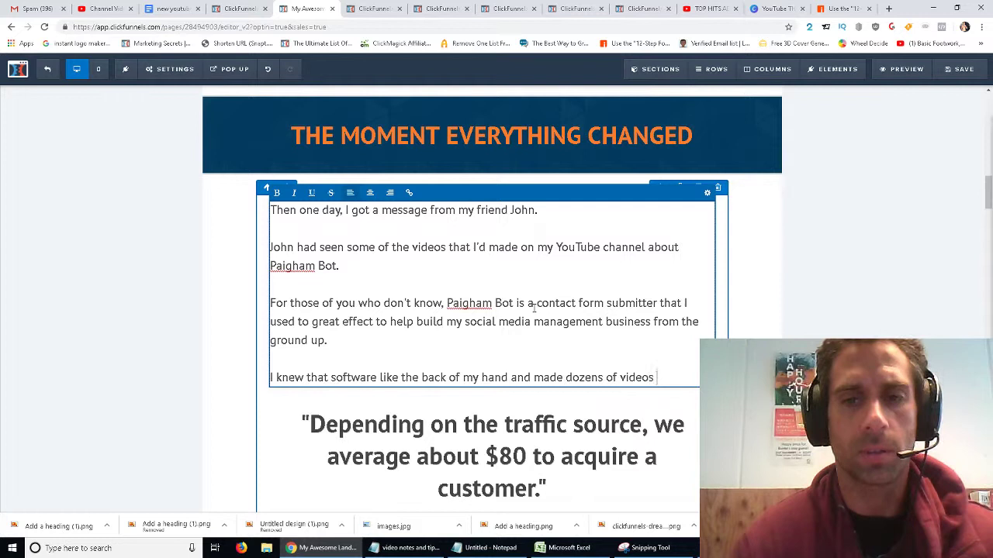
pyautogui.press('BackSpace')
pyautogui.press('BackSpace')
pyautogui.press('BackSpace')
pyautogui.press('BackSpace')
pyautogui.press('BackSpace')
pyautogui.press('BackSpace')
pyautogui.press('BackSpace')
pyautogui.press('BackSpace')
pyautogui.press('BackSpace')
pyautogui.press('BackSpace')
pyautogui.press('BackSpace')
pyautogui.press('BackSpace')
pyautogui.press('BackSpace')
pyautogui.press('BackSpace')
pyautogui.press('BackSpace')
pyautogui.press('BackSpace')
pyautogui.press('BackSpace')
pyautogui.press('BackSpace')
pyautogui.press('BackSpace')
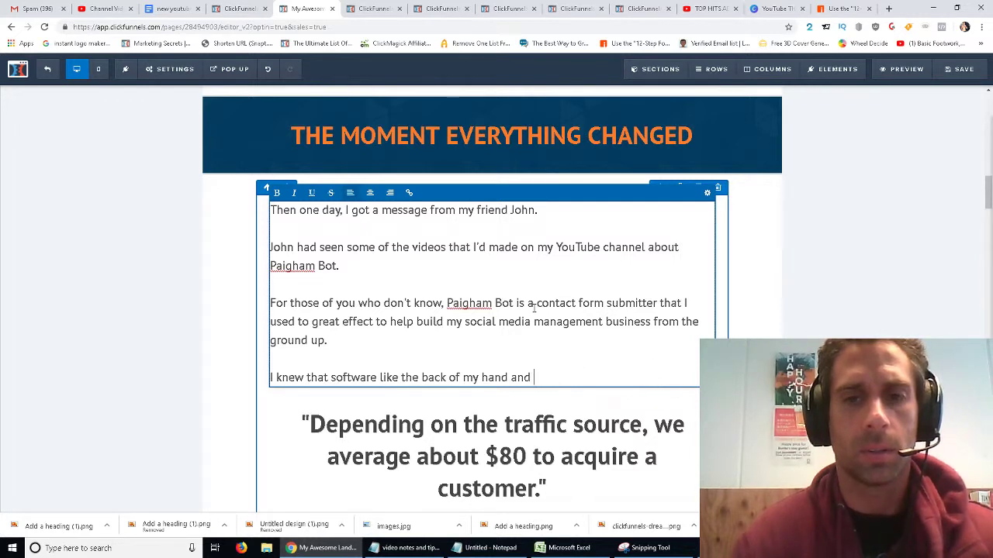
pyautogui.write('published dozens of')
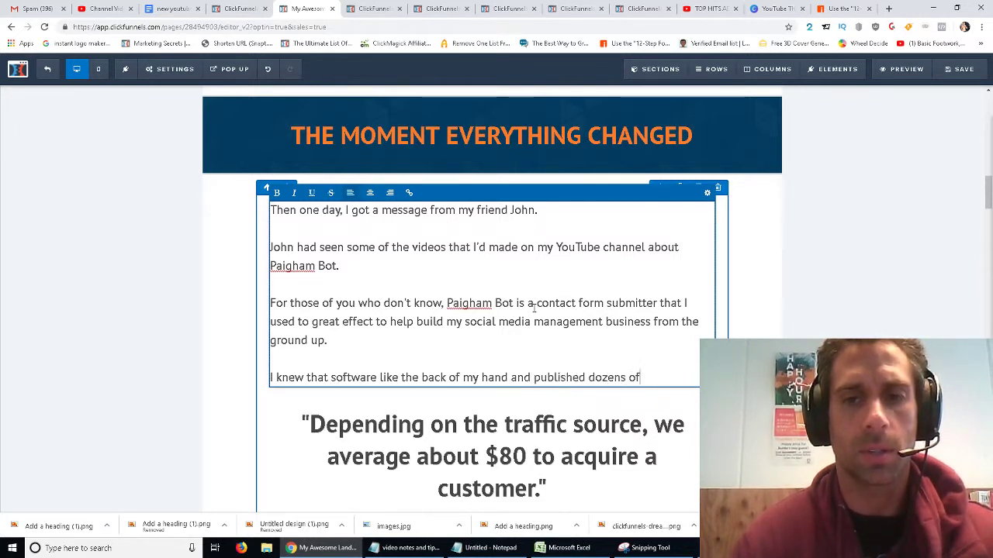
pyautogui.write(' tutorials on how to u')
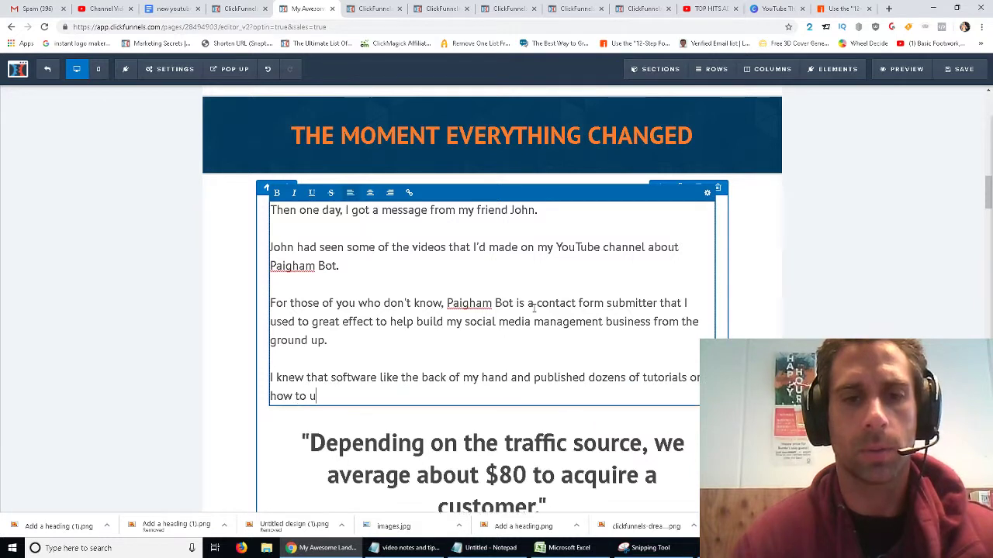
pyautogui.write('se it.')
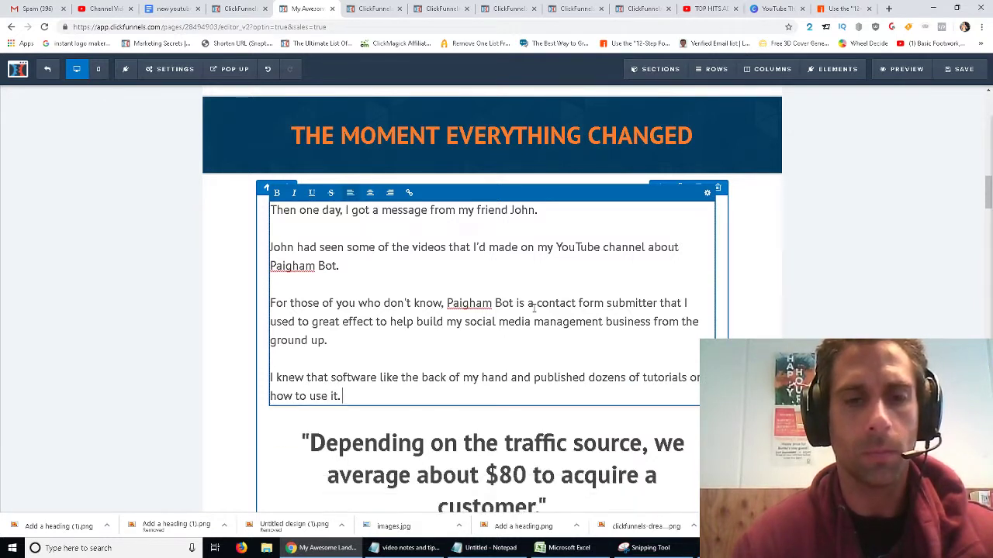
pyautogui.press('Return')
pyautogui.press('Return')
# Add the paragraph on scaling up with a friend's servers to harvest data for contact form campaigns.
pyautogui.write('So J')
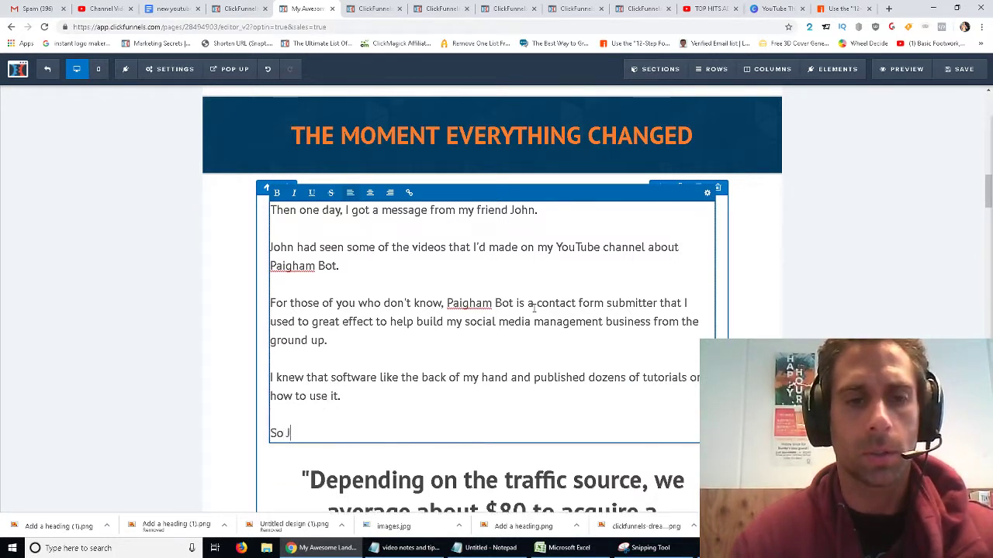
pyautogui.write('ohn and I had been t')
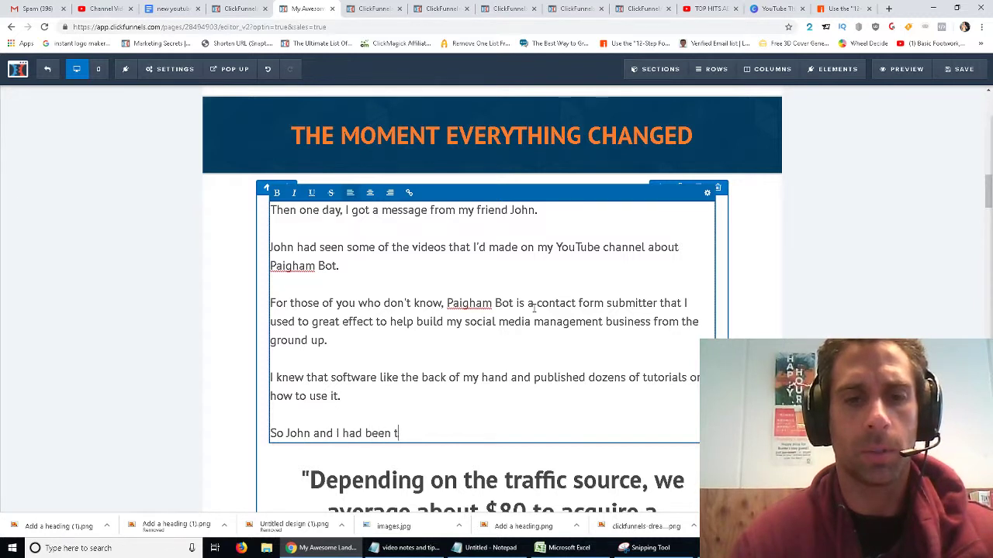
pyautogui.write('laking abo')
pyautogui.press('BackSpace')
pyautogui.press('BackSpace')
pyautogui.press('BackSpace')
pyautogui.press('BackSpace')
pyautogui.press('BackSpace')
pyautogui.press('BackSpace')
pyautogui.press('BackSpace')
pyautogui.press('BackSpace')
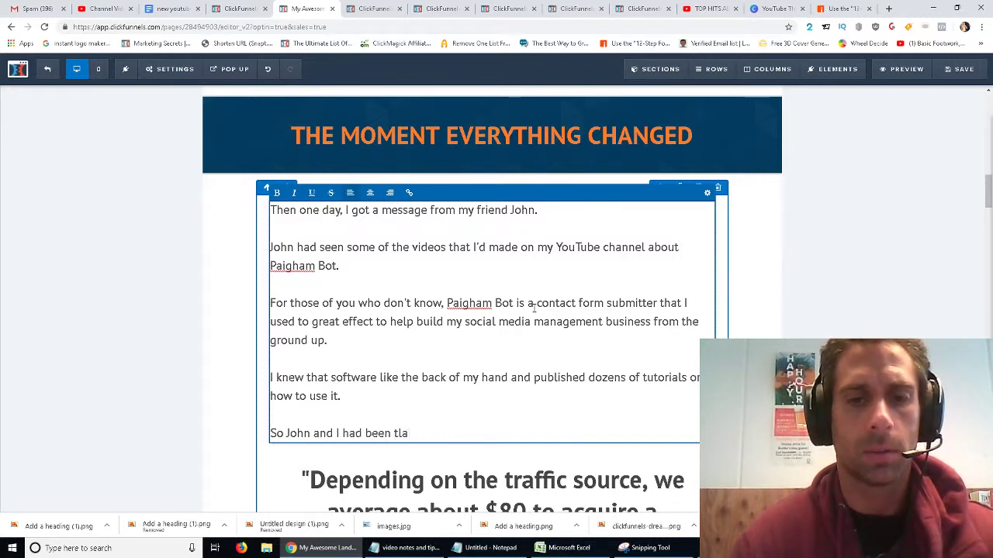
pyautogui.press('BackSpace')
pyautogui.press('BackSpace')
pyautogui.write('alking about scaling ')
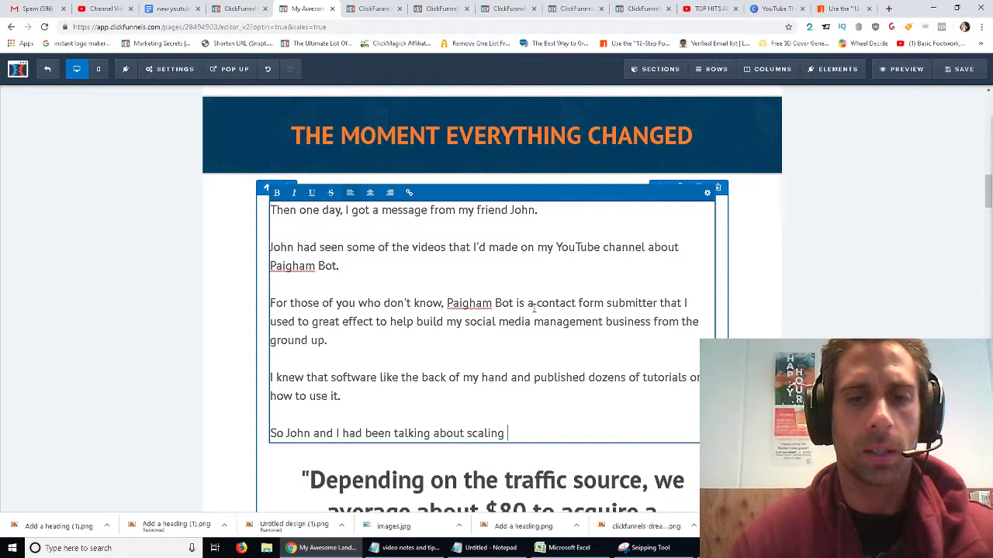
pyautogui.write('up my operation')
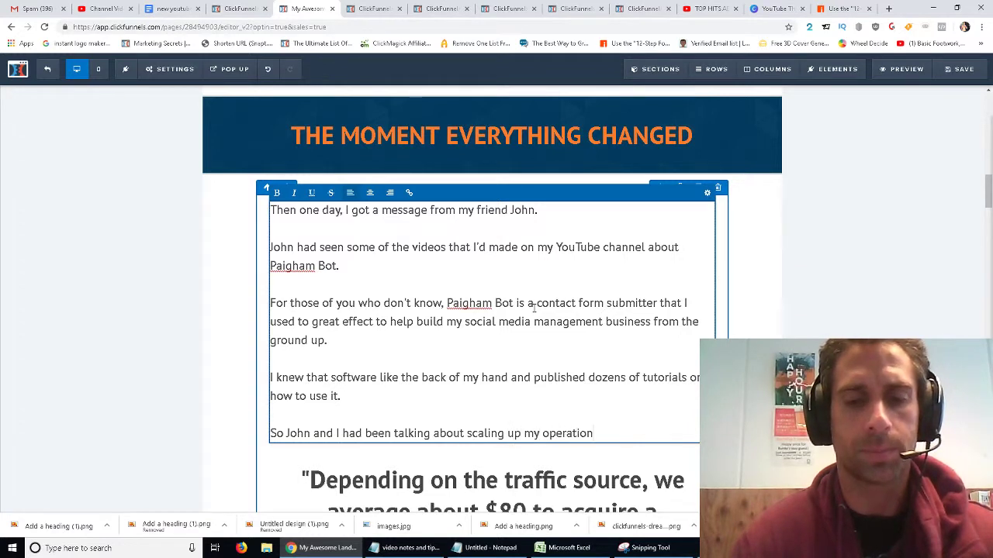
pyautogui.write(' with Paigham ')
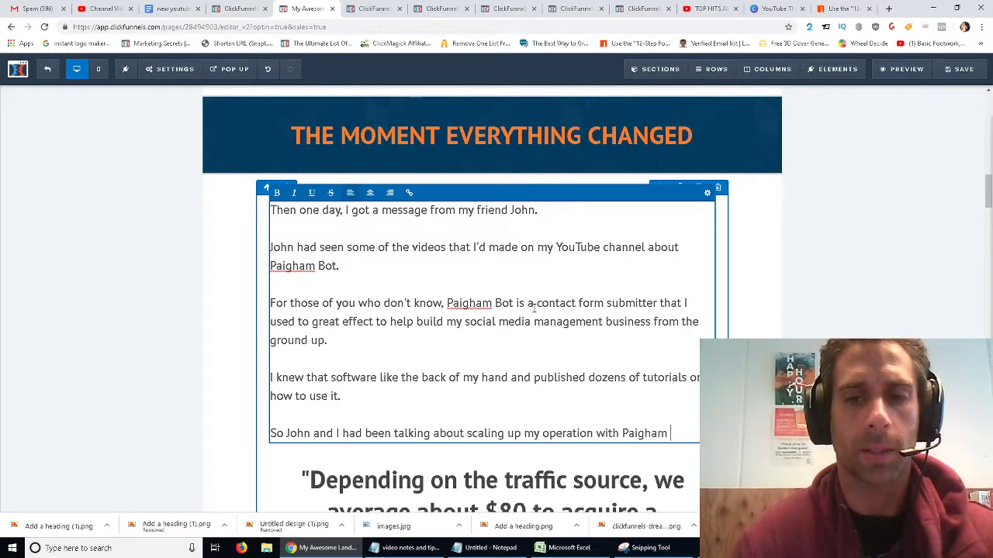
pyautogui.write('Bot. He was a sys')
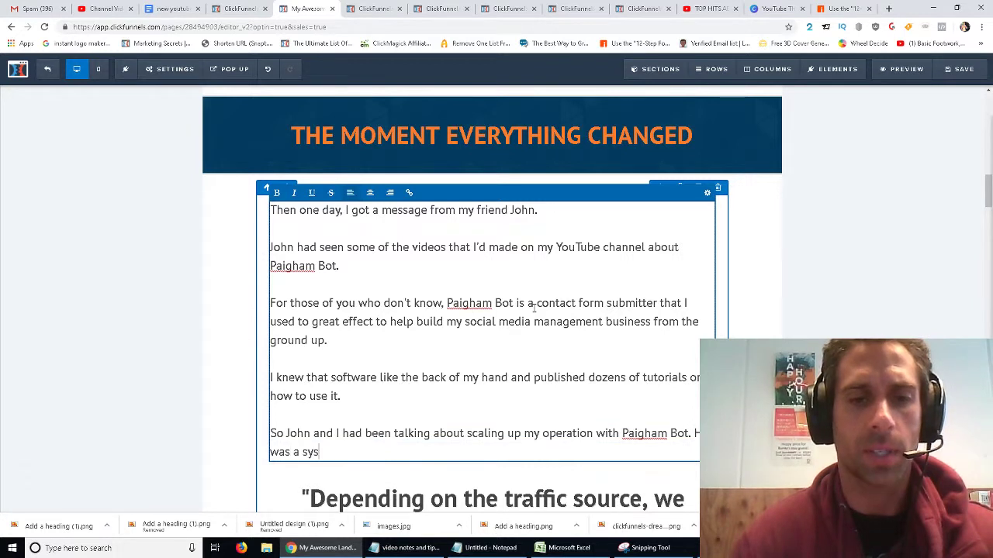
pyautogui.write('tems adminis')
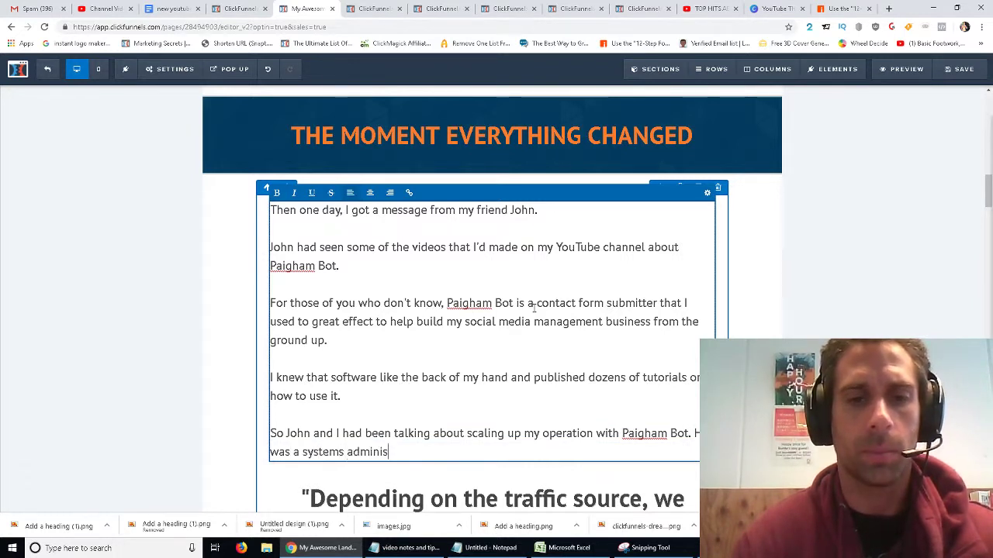
pyautogui.write('trator with multip')
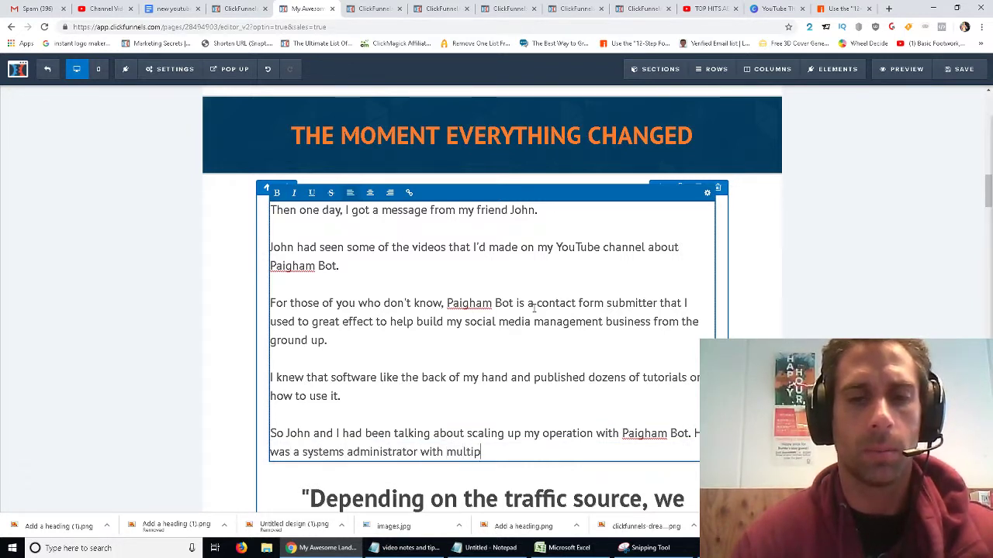
pyautogui.write('le VPS (')
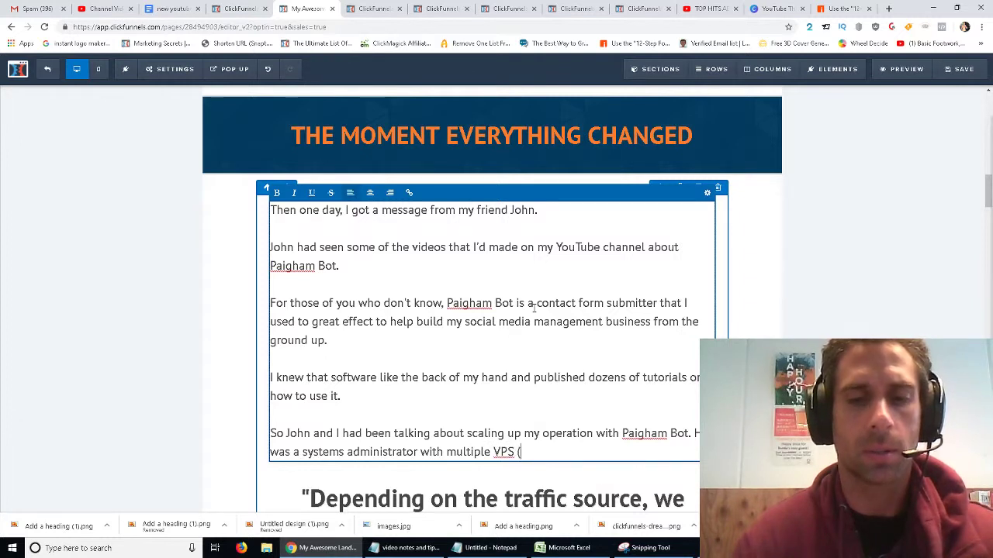
pyautogui.write('Virtual PRiva')
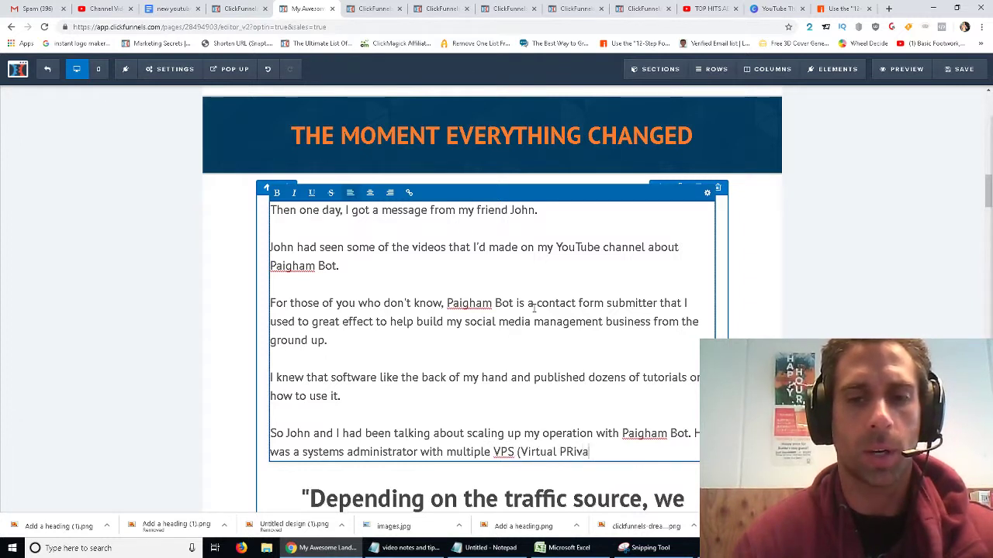
pyautogui.write('rivate Servers)')
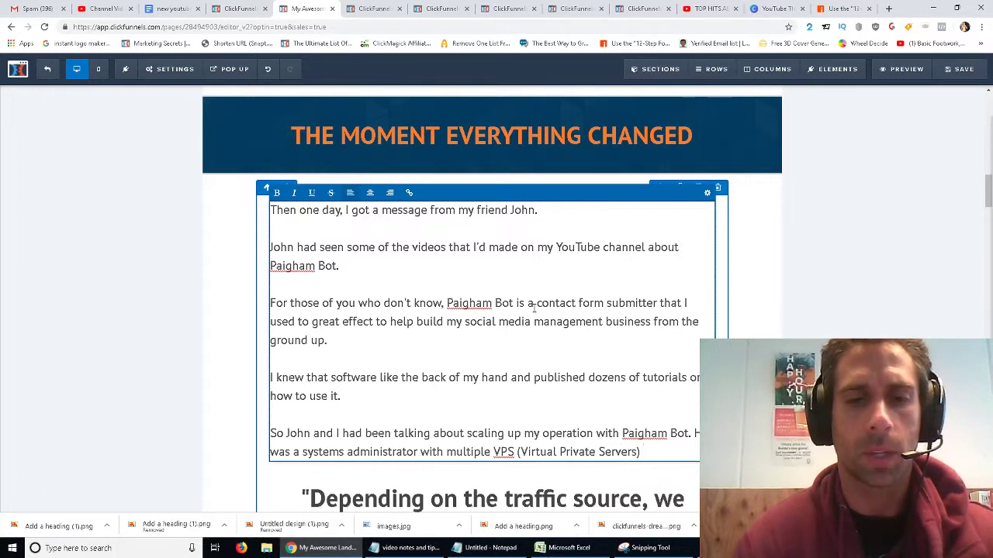
pyautogui.write(' and could set up ')
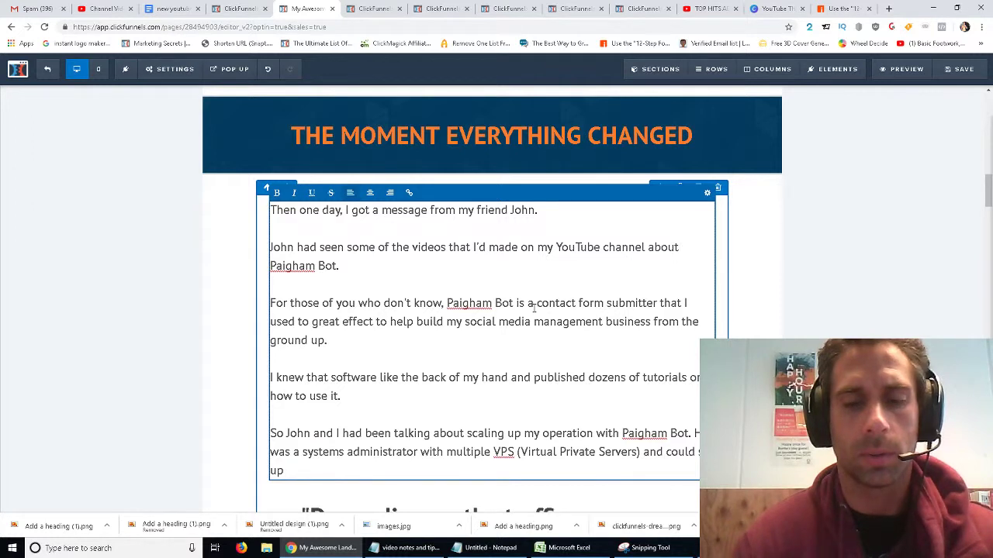
pyautogui.write('multiple')
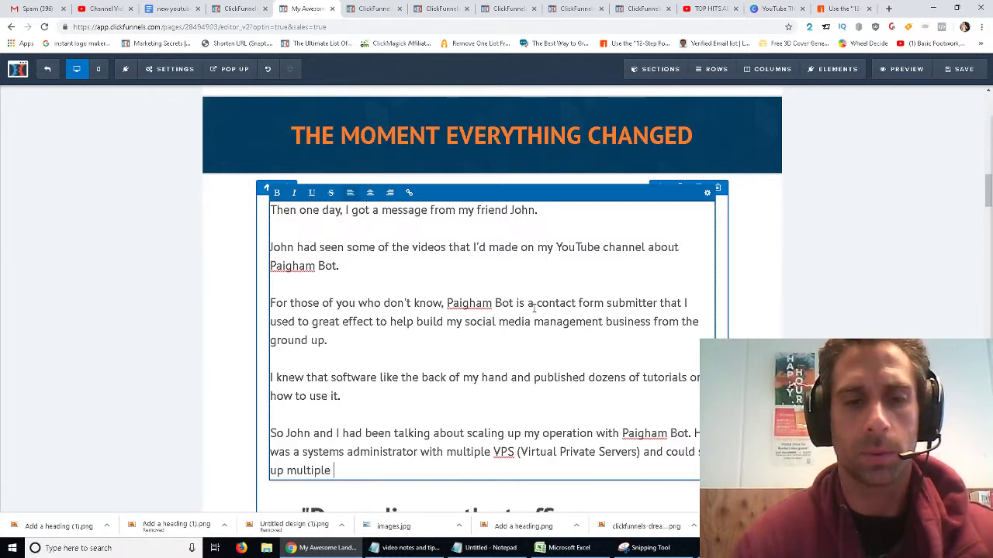
pyautogui.write('p')
pyautogui.press('BackSpace')
pyautogui.press('BackSpace')
pyautogui.press('BackSpace')
pyautogui.press('BackSpace')
pyautogui.press('BackSpace')
pyautogui.press('BackSpace')
pyautogui.write('s')
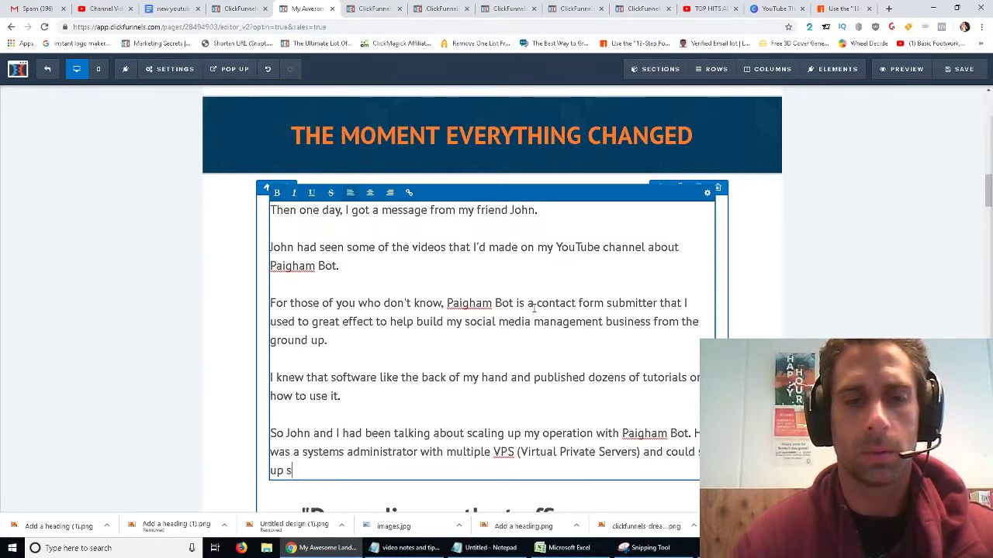
pyautogui.write('everal instances of ')
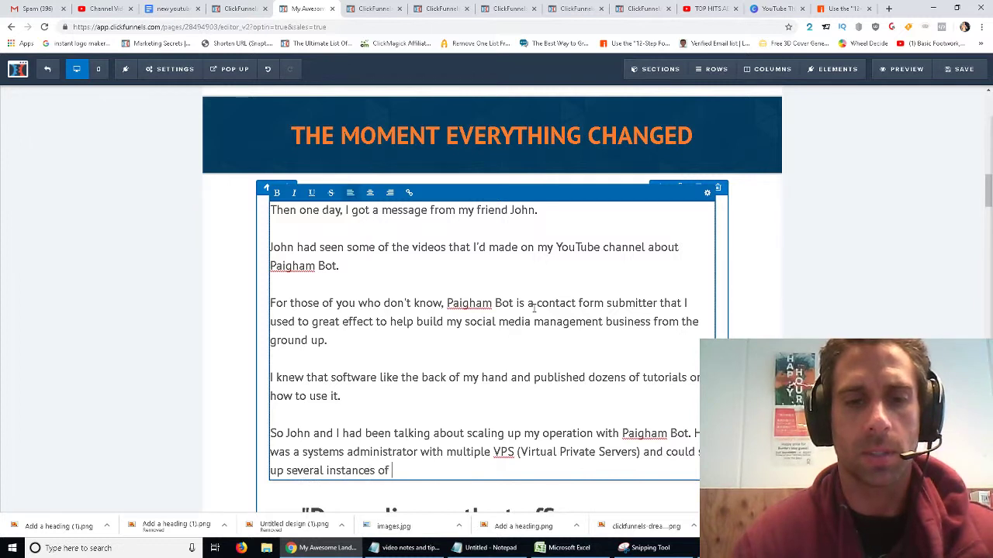
pyautogui.write('the bot to scrape')
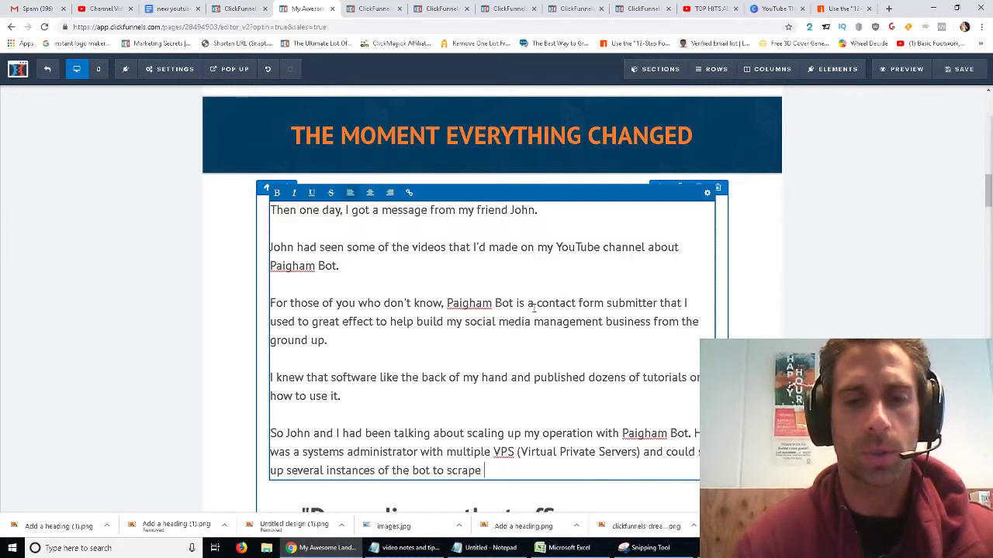
pyautogui.press('BackSpace')
pyautogui.press('BackSpace')
pyautogui.write('harvest')
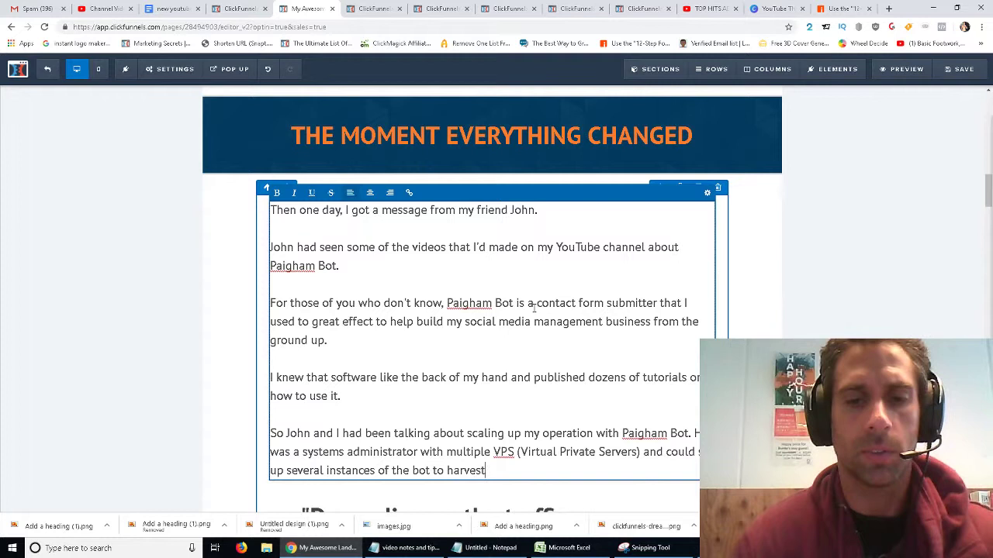
pyautogui.write(' data which I would ')
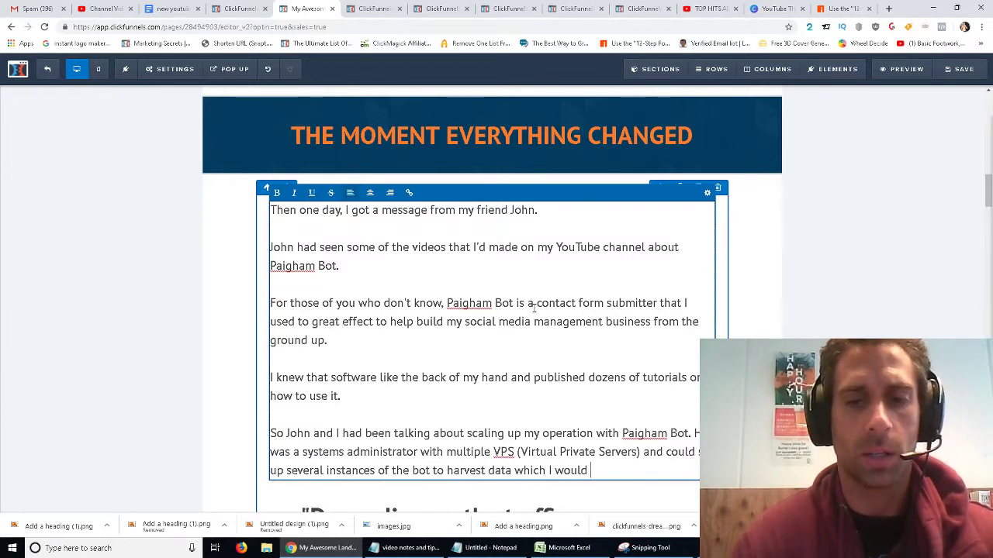
pyautogui.write('then use to ')
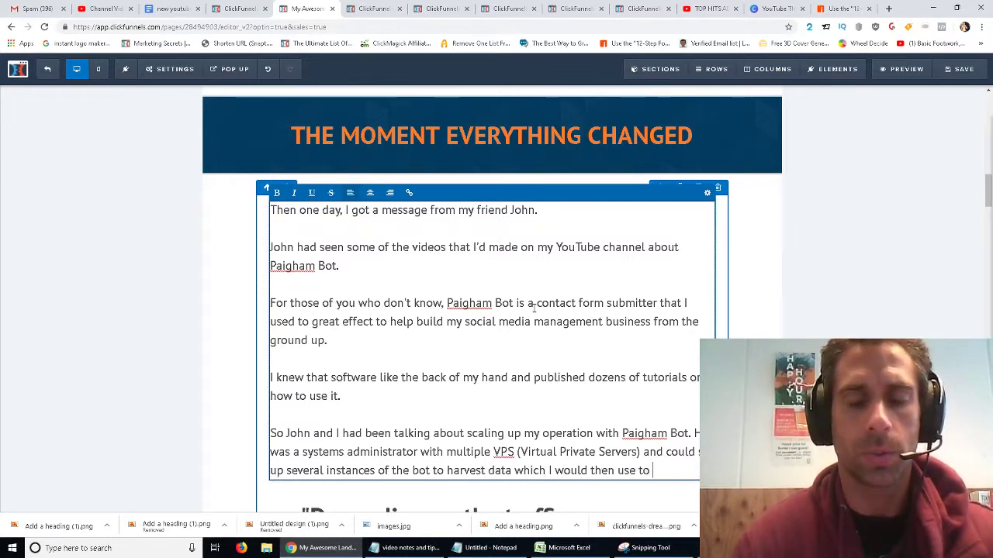
pyautogui.write('create contact ')
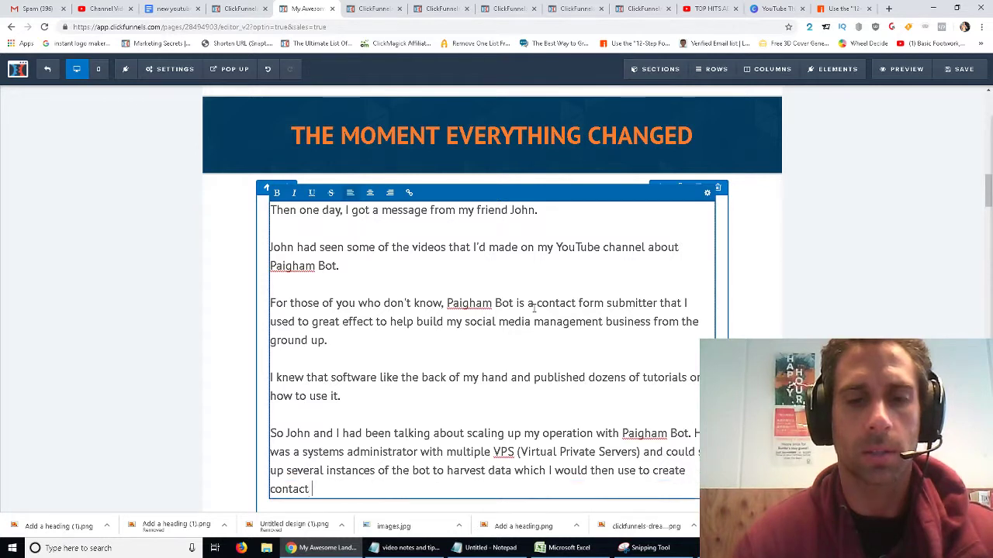
pyautogui.write('form campaig')
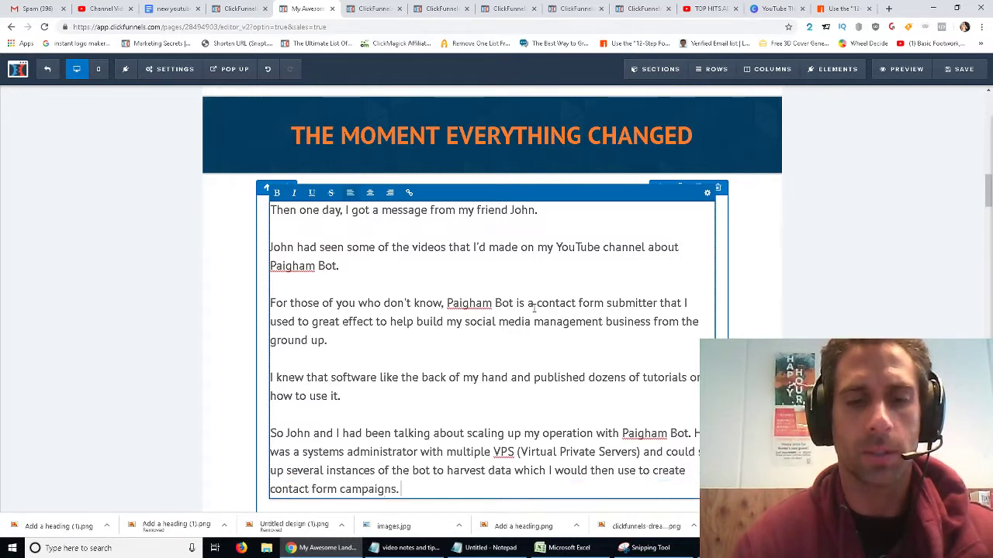
pyautogui.write('ns.')
pyautogui.press('Return')
# Add paragraphs about the lead generation business idea and the friend wanting an introduction to Bill.
pyautogui.scroll(-2, 555, 308)
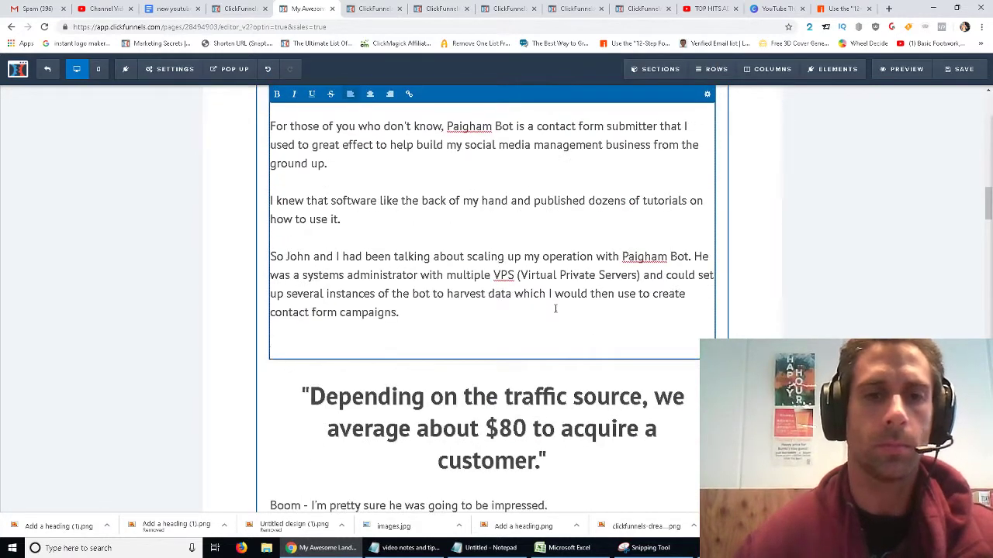
pyautogui.write('Our idea was t')
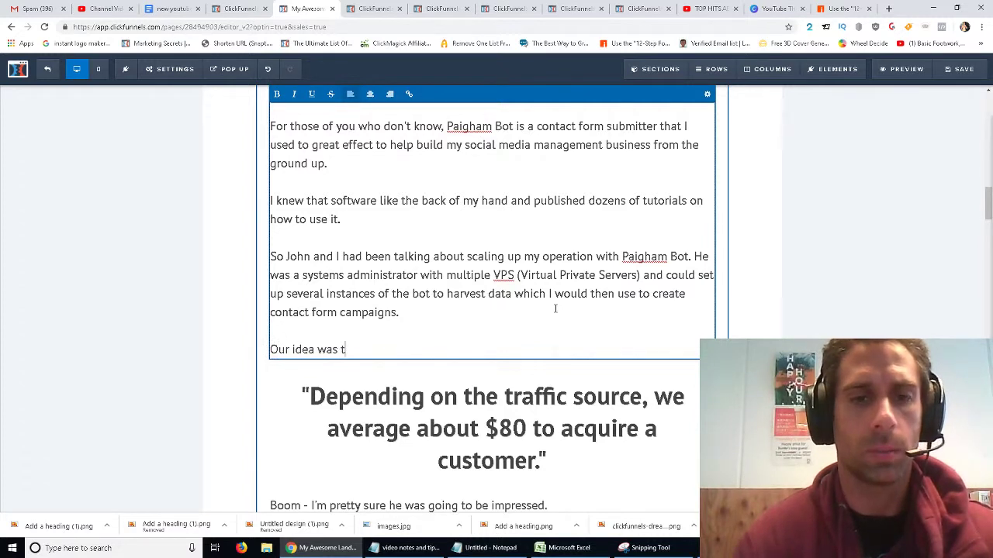
pyautogui.write('o create a lead generati')
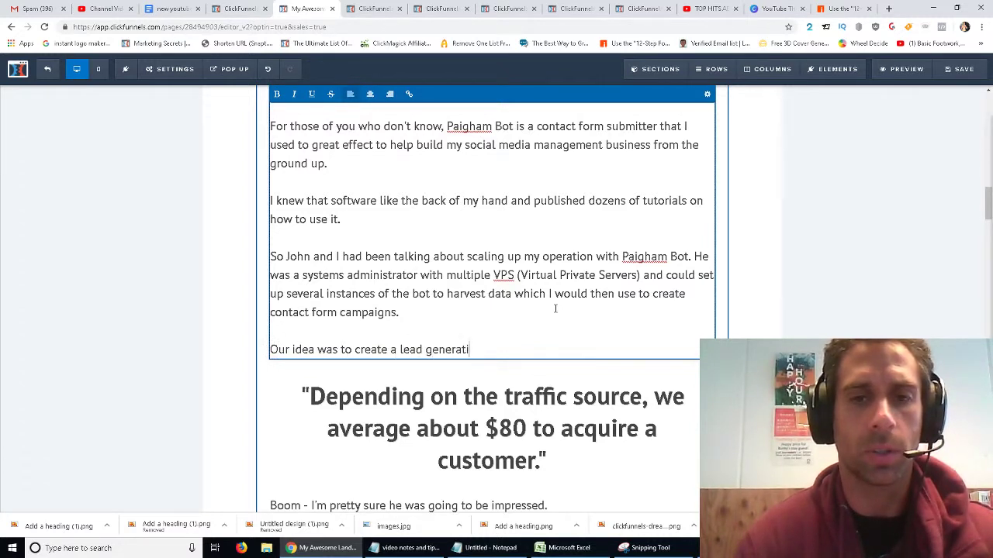
pyautogui.write('on business a')
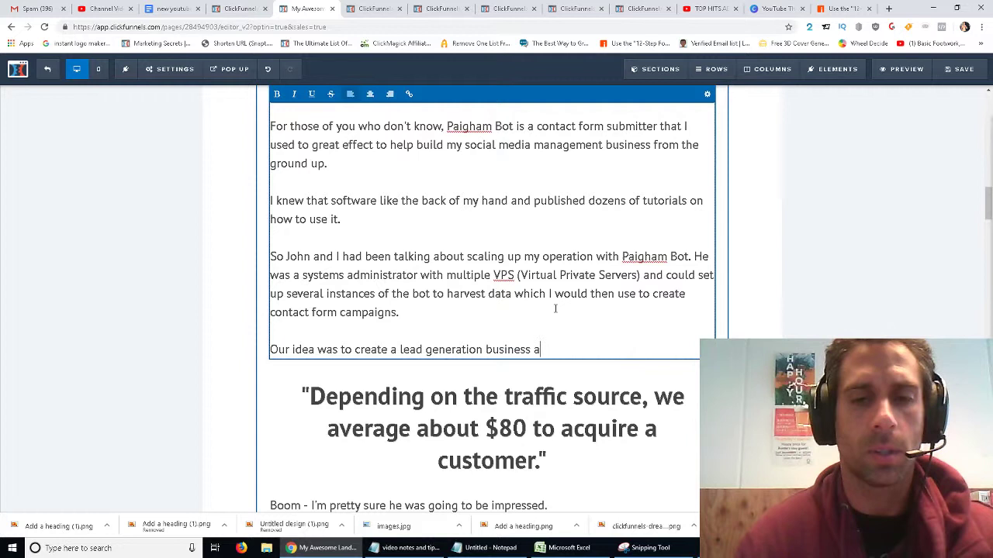
pyautogui.write('nd sell leads to ')
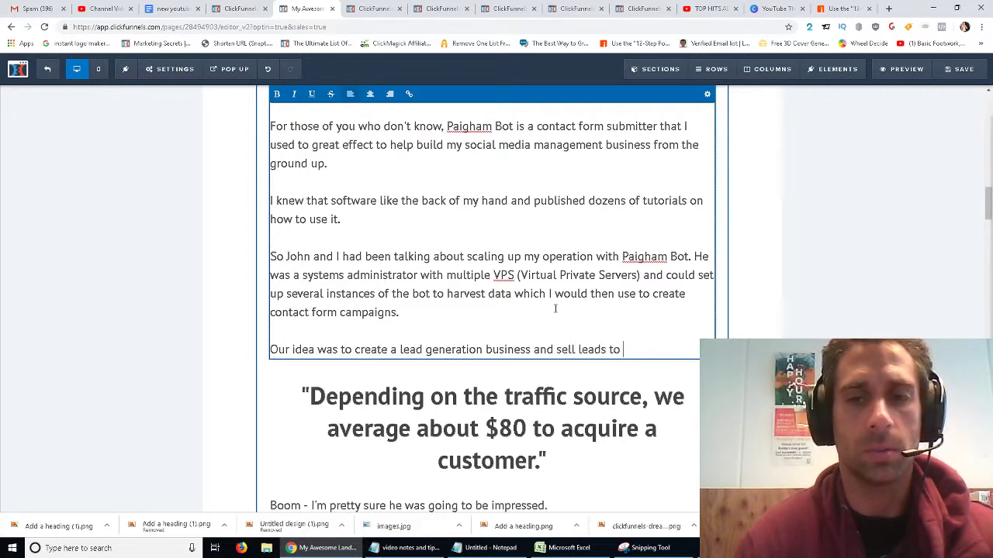
pyautogui.write('anybody who needed')
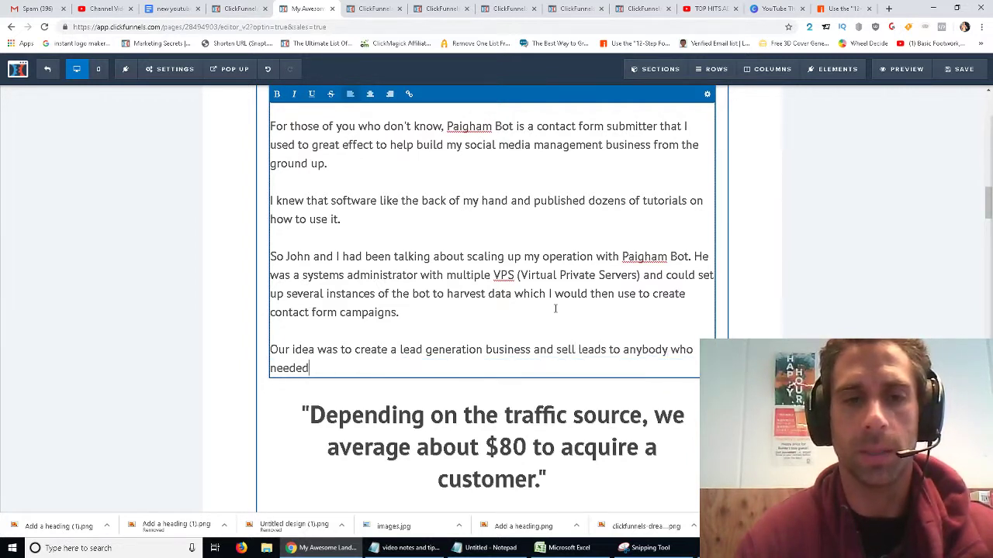
pyautogui.write(' them.')
pyautogui.press('Return')
pyautogui.press('Return')
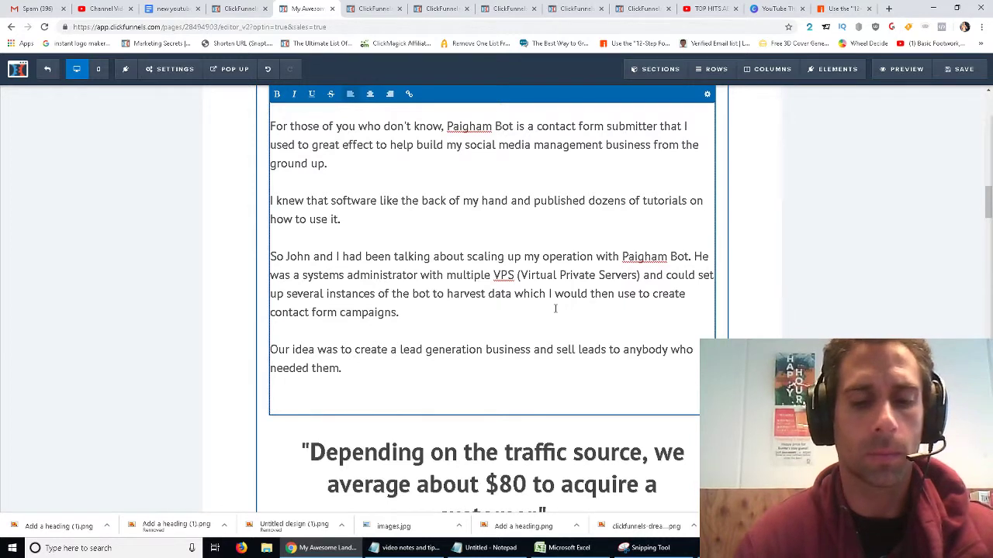
pyautogui.write('When John called me,')
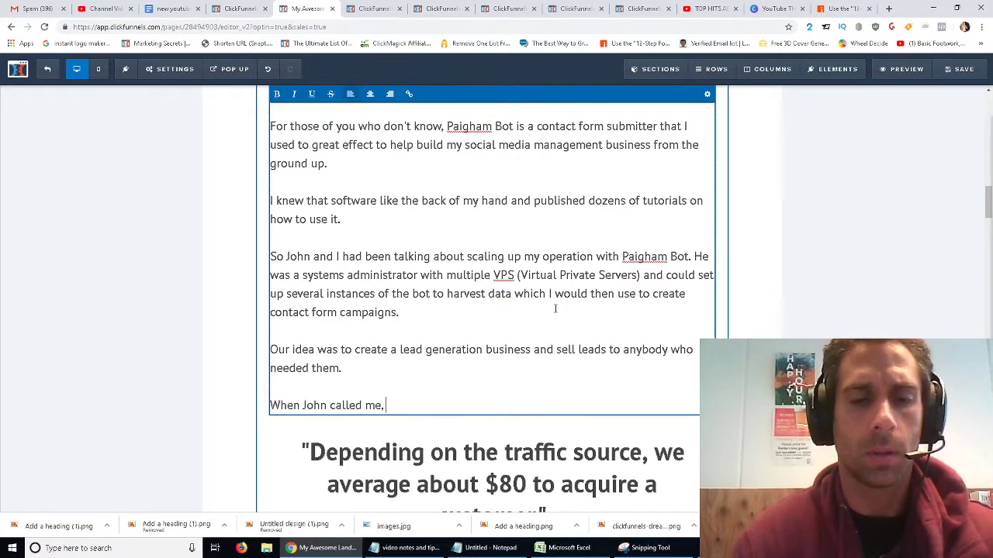
pyautogui.write(' he told me')
pyautogui.hotkey('shift', 'Home')
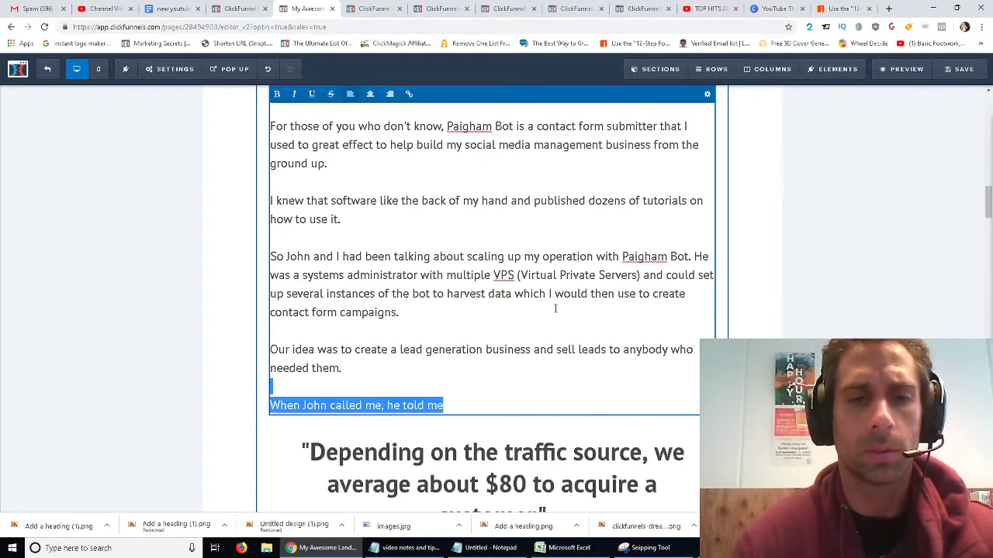
pyautogui.write('During this specific a')
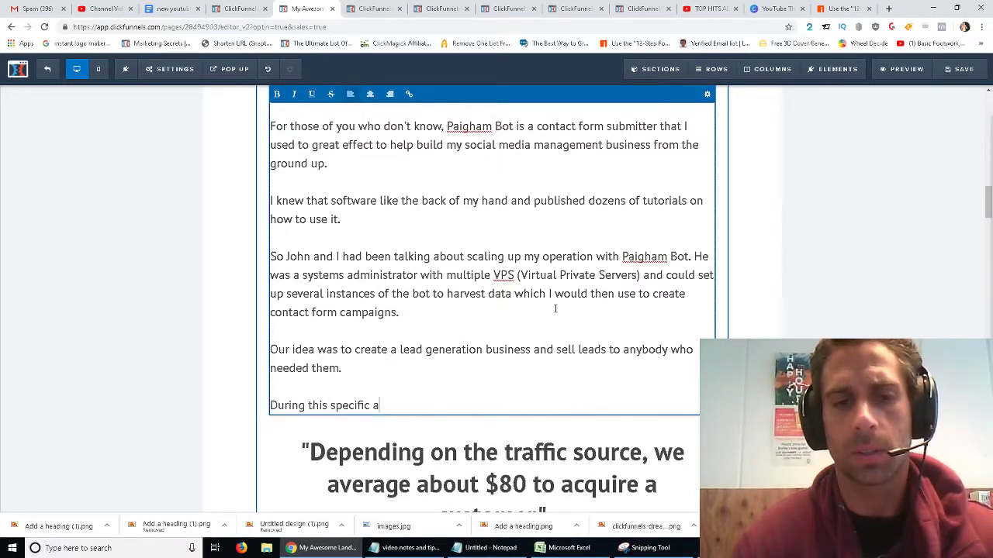
pyautogui.press('BackSpace')
pyautogui.write('call, John ment')
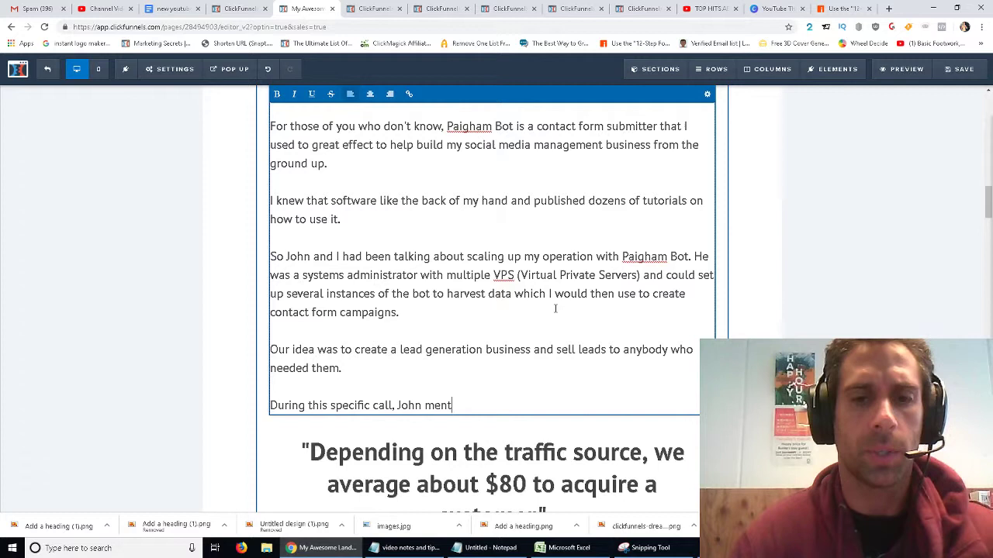
pyautogui.write('ioend to me')
pyautogui.press('BackSpace')
pyautogui.press('BackSpace')
pyautogui.press('BackSpace')
pyautogui.press('BackSpace')
pyautogui.press('BackSpace')
pyautogui.press('BackSpace')
pyautogui.press('BackSpace')
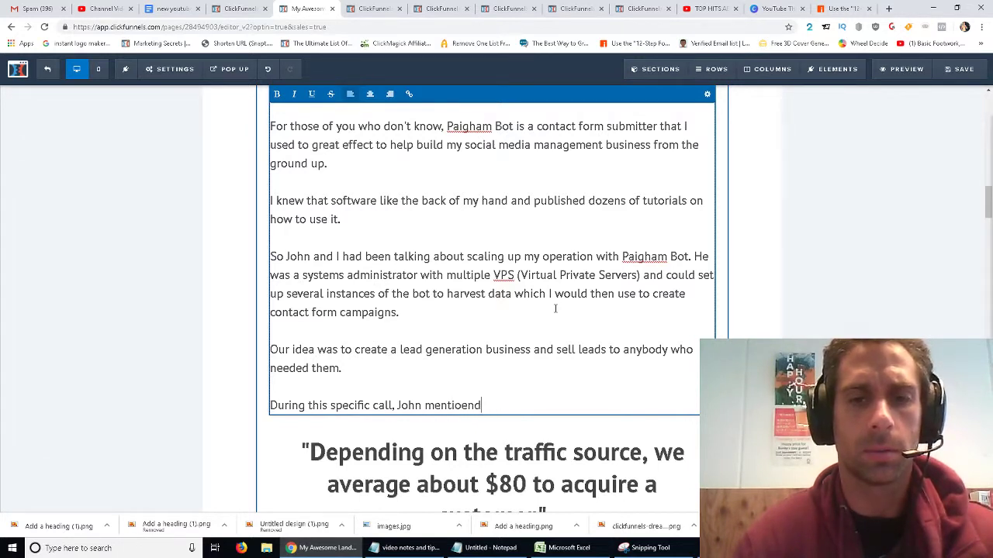
pyautogui.write('ed to me that he wanted me to meet')
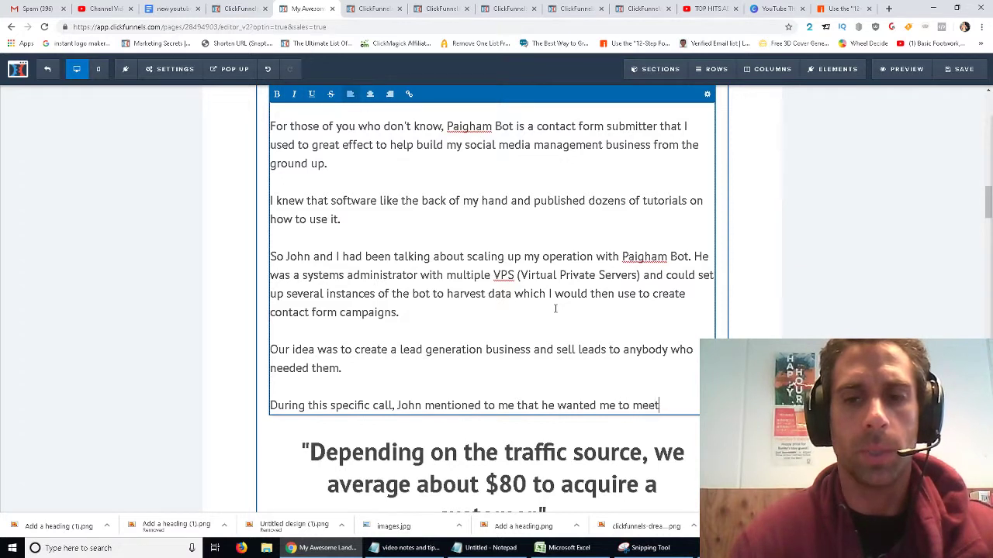
pyautogui.write(' his friend Bill.')
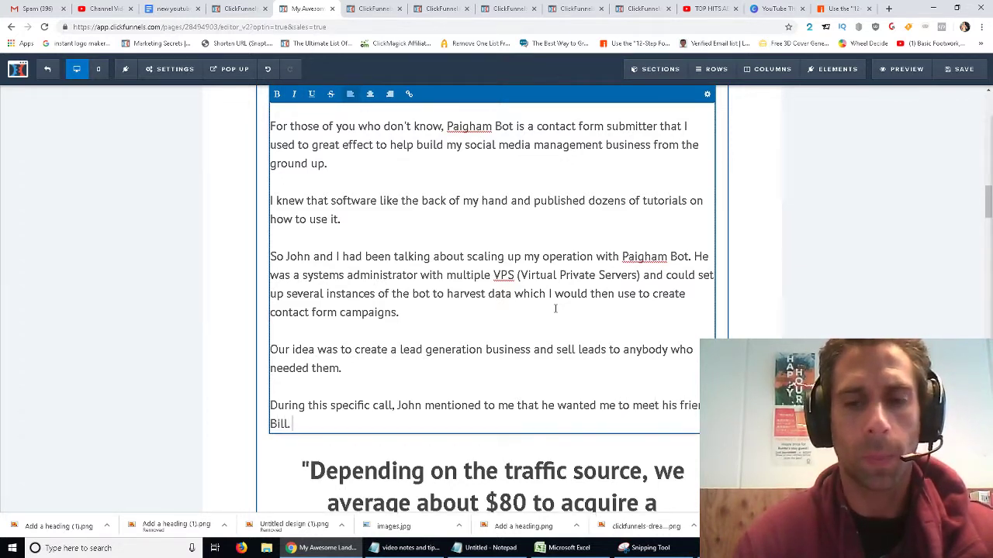
pyautogui.press('Return')
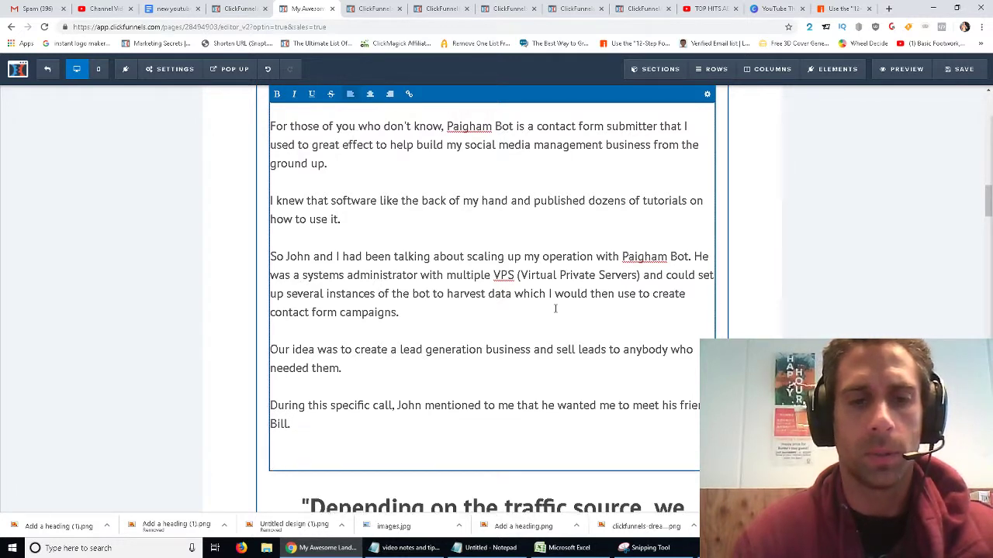
# Describe Bill's cell phone industry background and credible software not available to the public.
pyautogui.write("He'd told me about Bi")
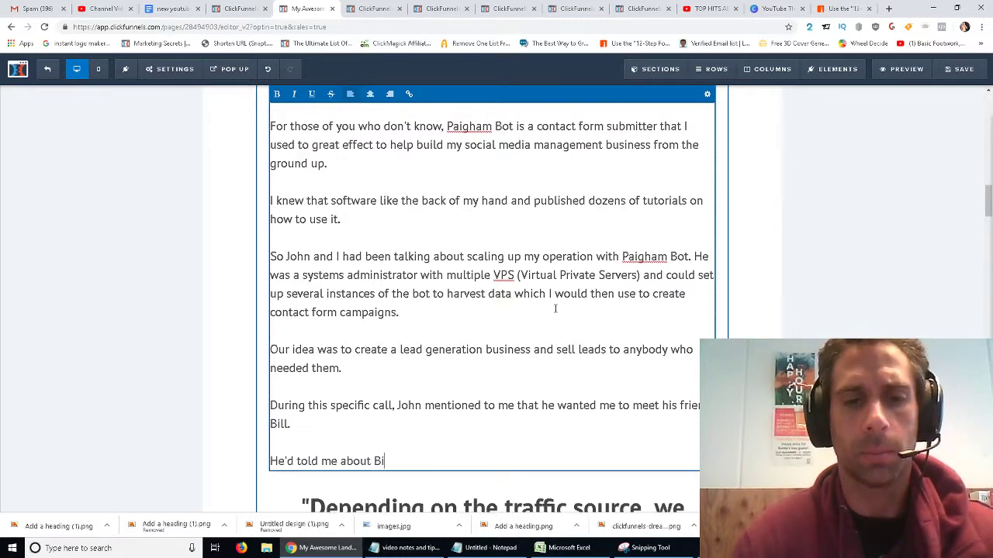
pyautogui.write('ll before')
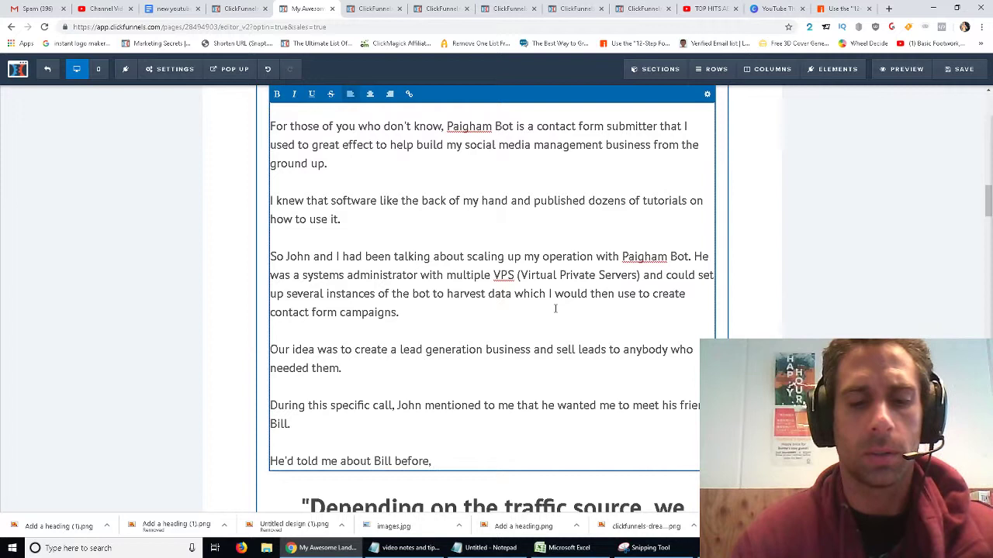
pyautogui.write(', mentioning that')
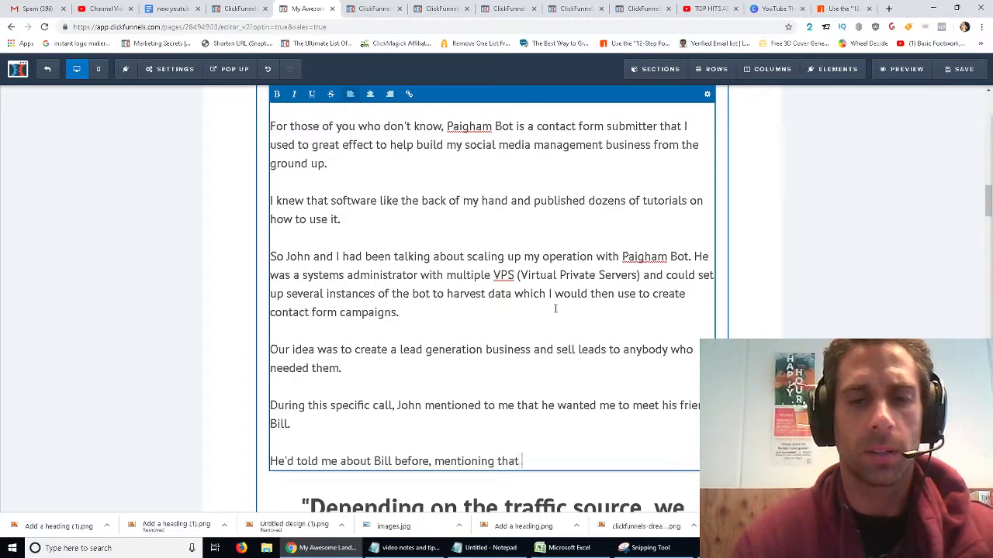
pyautogui.write(' he had worked in the cell')
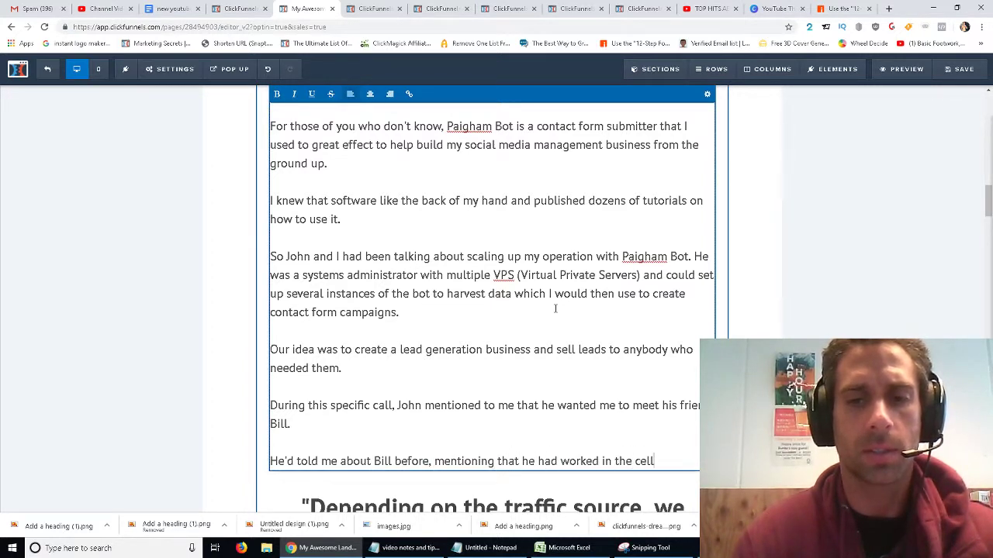
pyautogui.write(' phone industry and ')
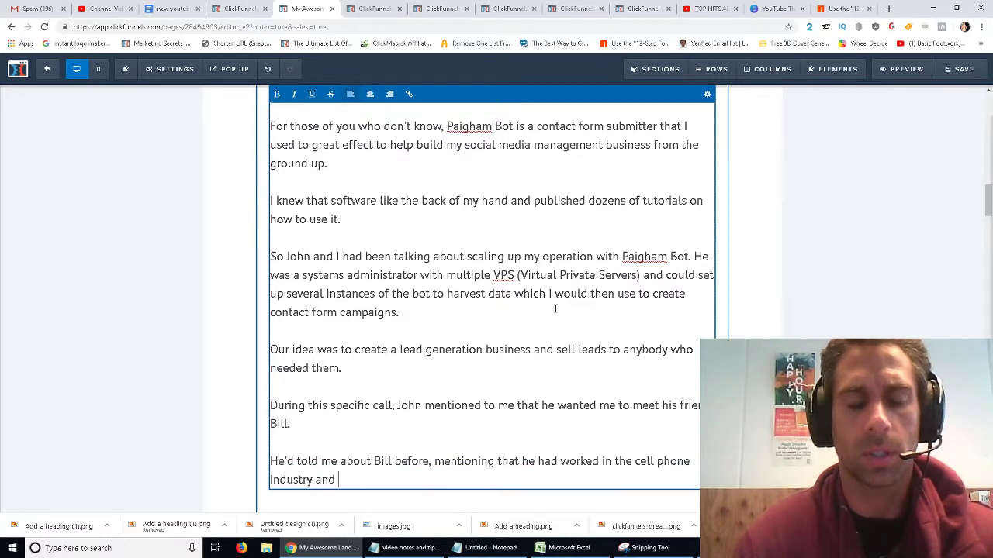
pyautogui.write('had access to in')
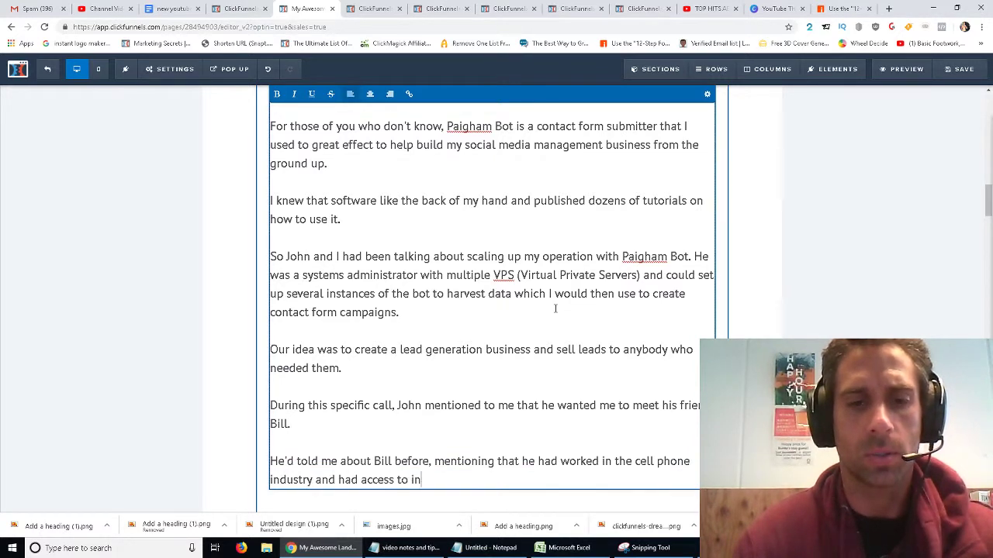
pyautogui.write('credible software')
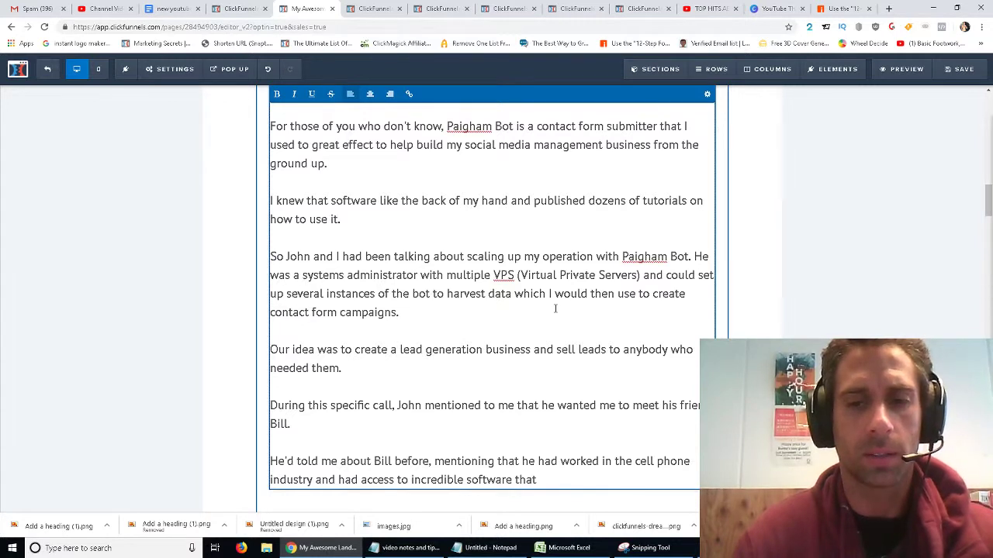
pyautogui.write('that')
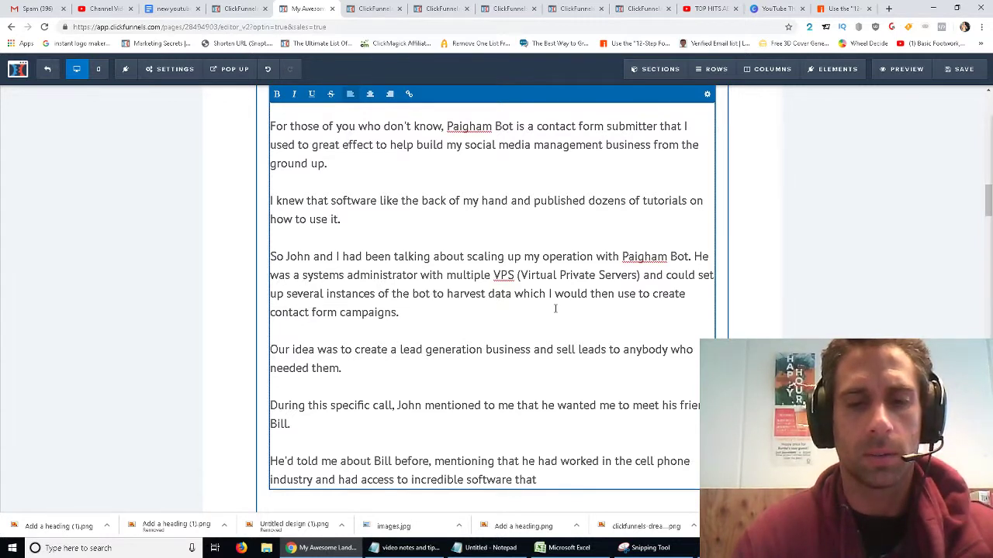
pyautogui.write(' was not availbel')
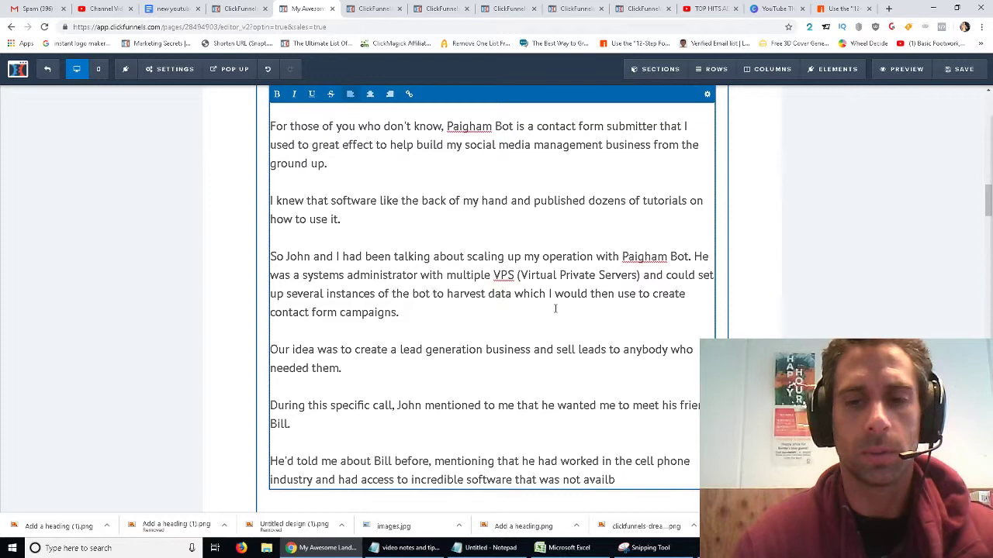
pyautogui.press('BackSpace')
pyautogui.press('BackSpace')
pyautogui.write('able to the public')
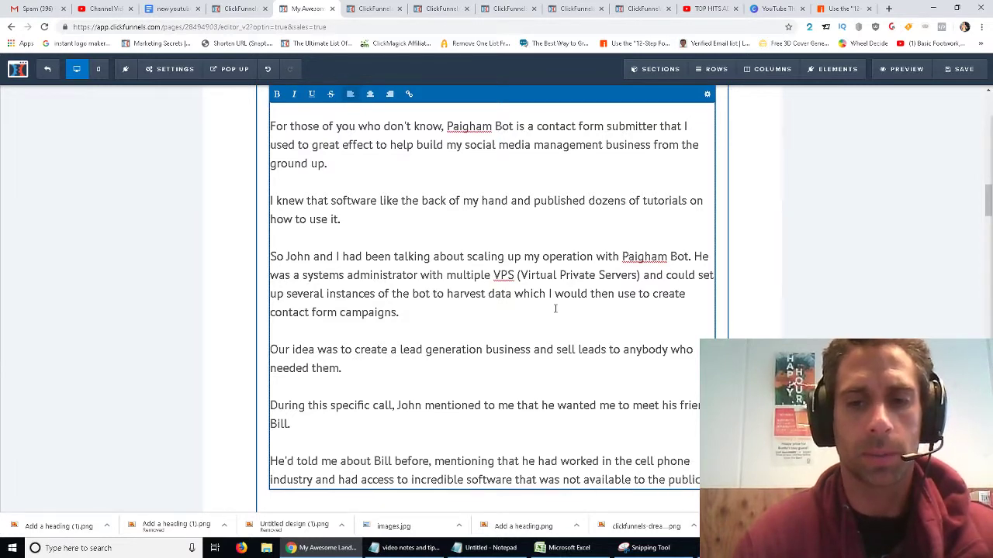
# Add 'Curious, I set up a call… have my mind absolutely BLOWN.'.
pyautogui.scroll(-1, 555, 309)
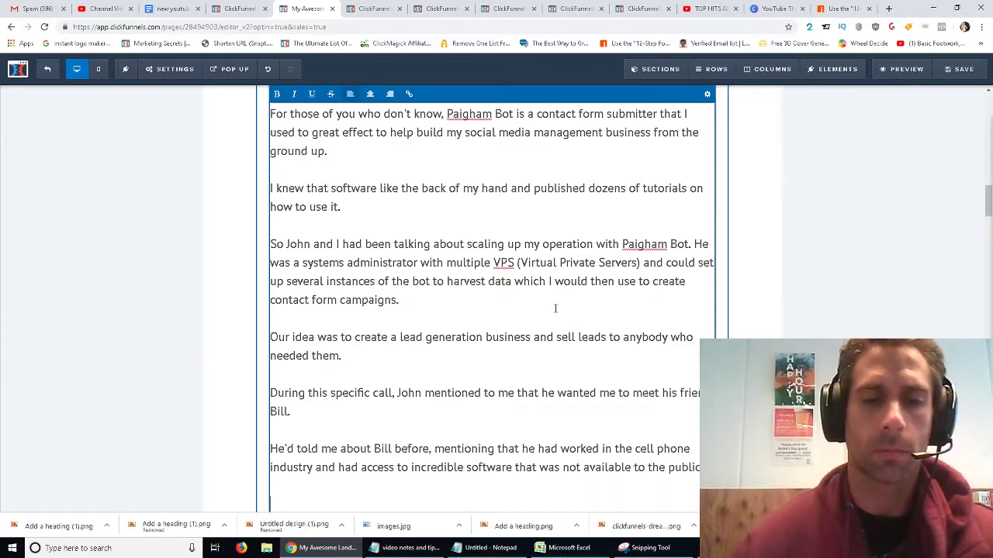
pyautogui.scroll(-2, 589, 345)
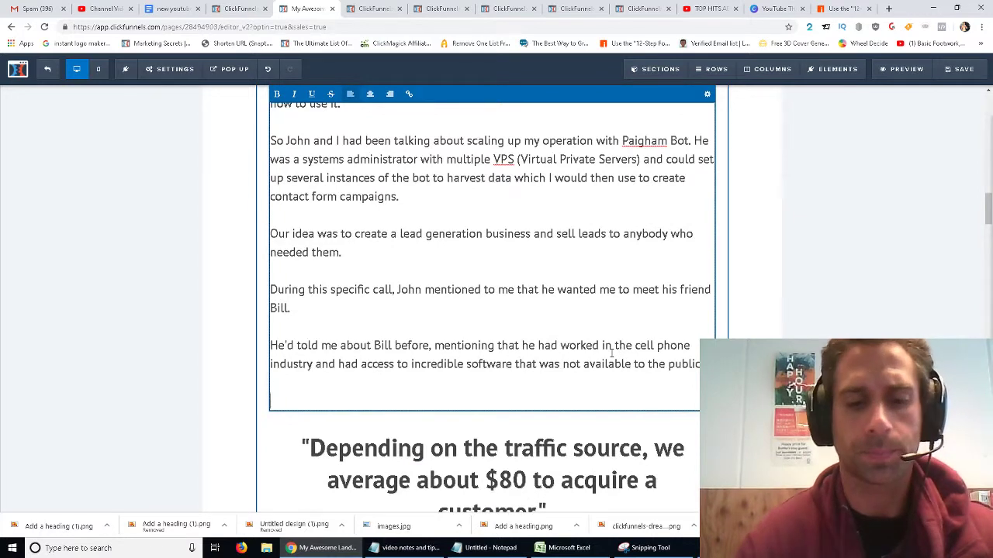
pyautogui.write('CUriou')
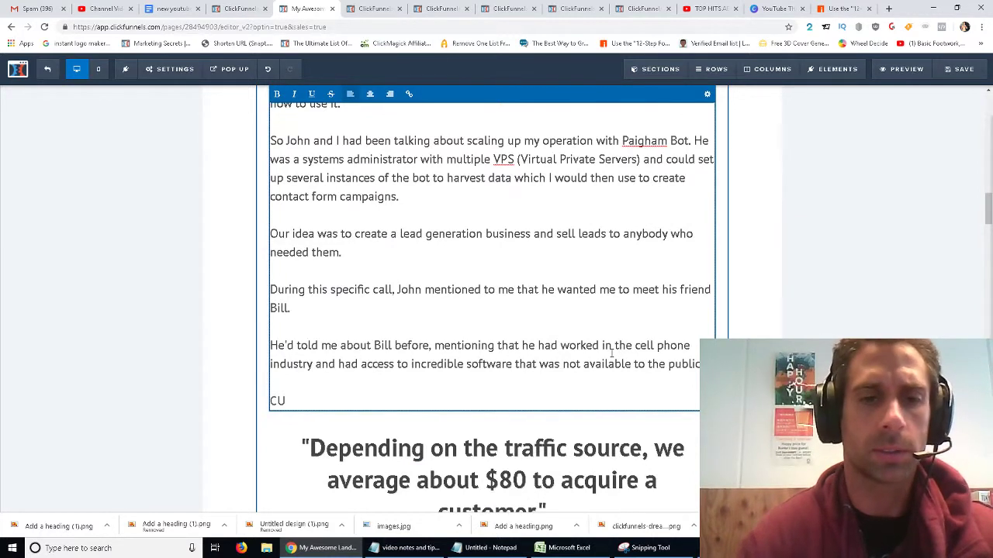
pyautogui.press('BackSpace')
pyautogui.write('urious, I set up a cal')
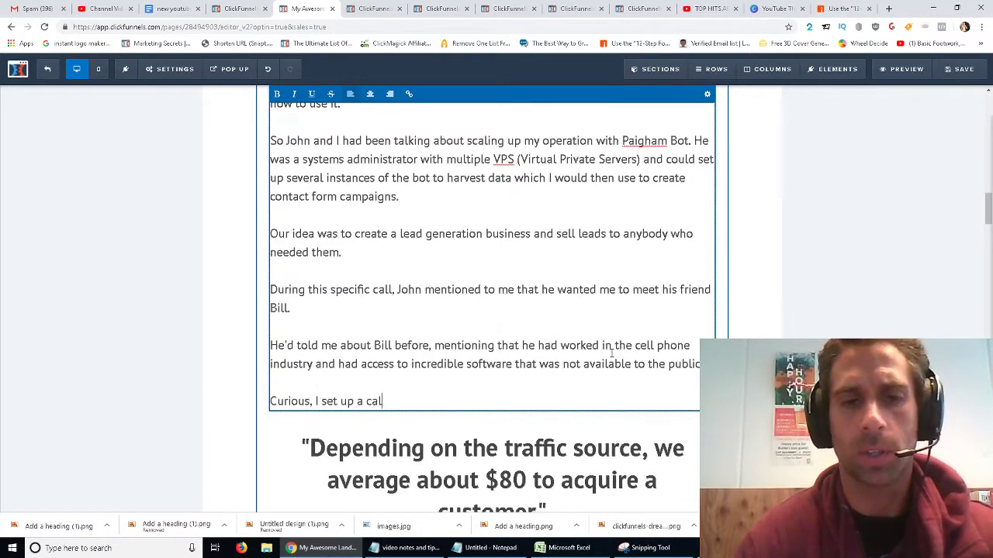
pyautogui.write('l with Bill and John')
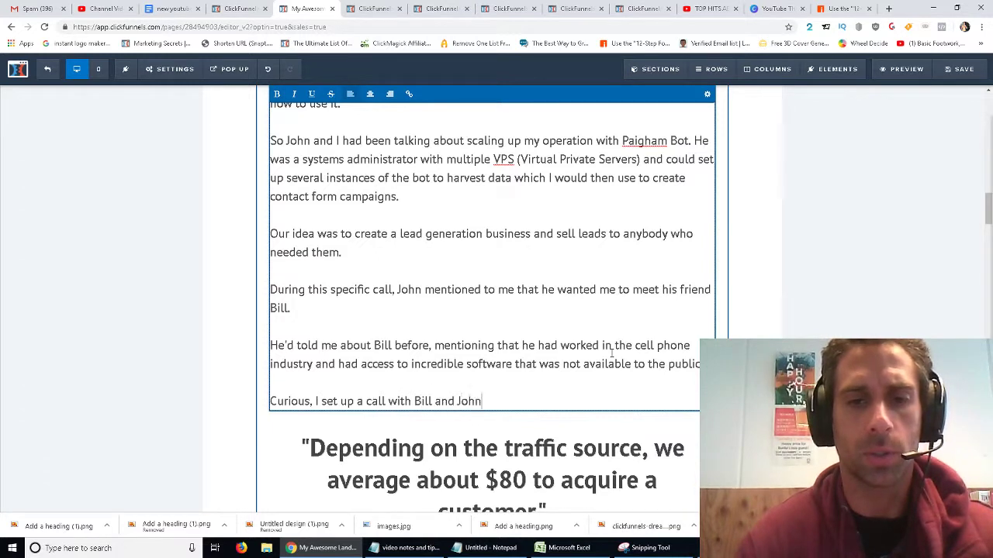
pyautogui.write(' and ')
pyautogui.write('proc')
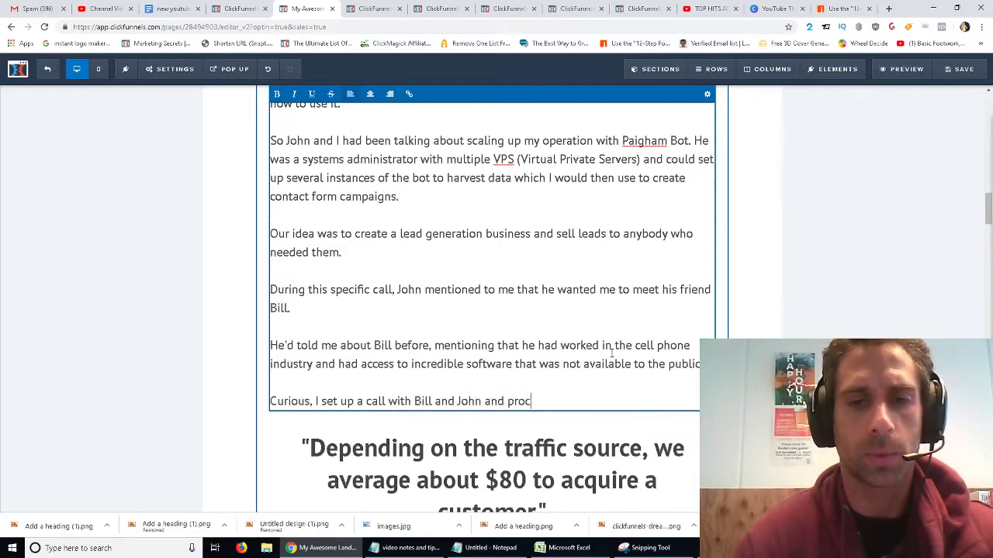
pyautogui.write('eeded to have my mind absoulte')
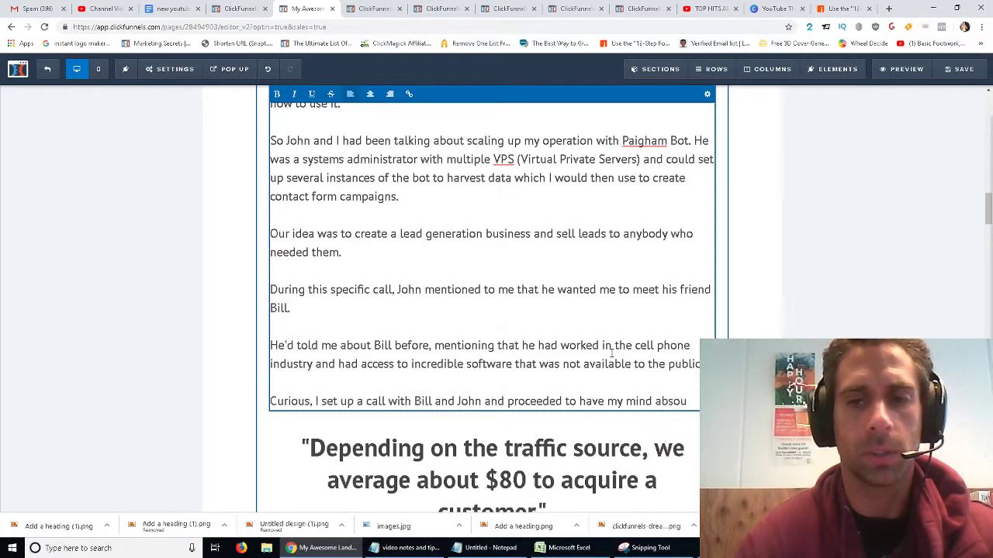
pyautogui.press('BackSpace')
pyautogui.write('lutely BLO')
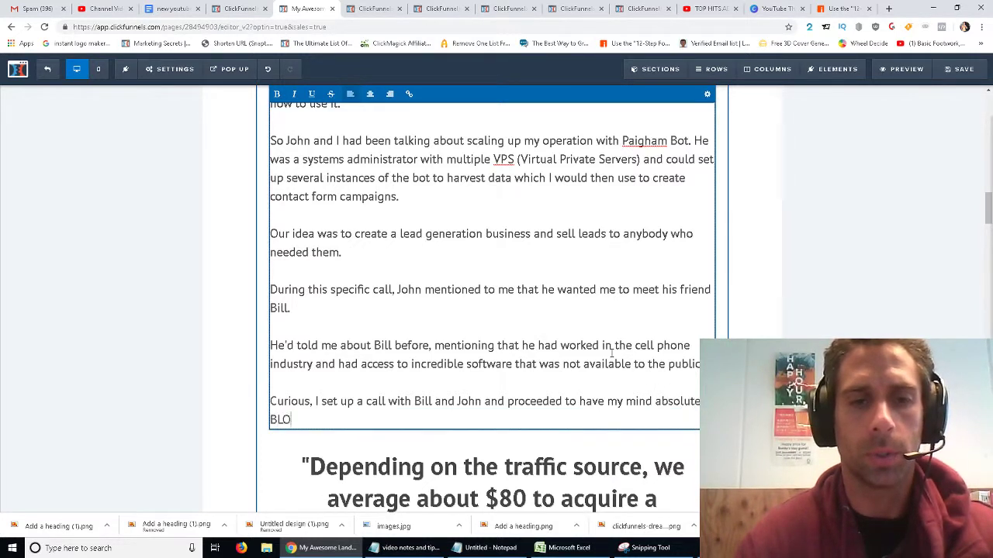
pyautogui.write('WN.')
# Write the paragraph about Bill's Big Data license identifying site visitors WITHOUT requiring an opt in.
pyautogui.press('Return')
pyautogui.press('Return')
pyautogui.write('Bi')
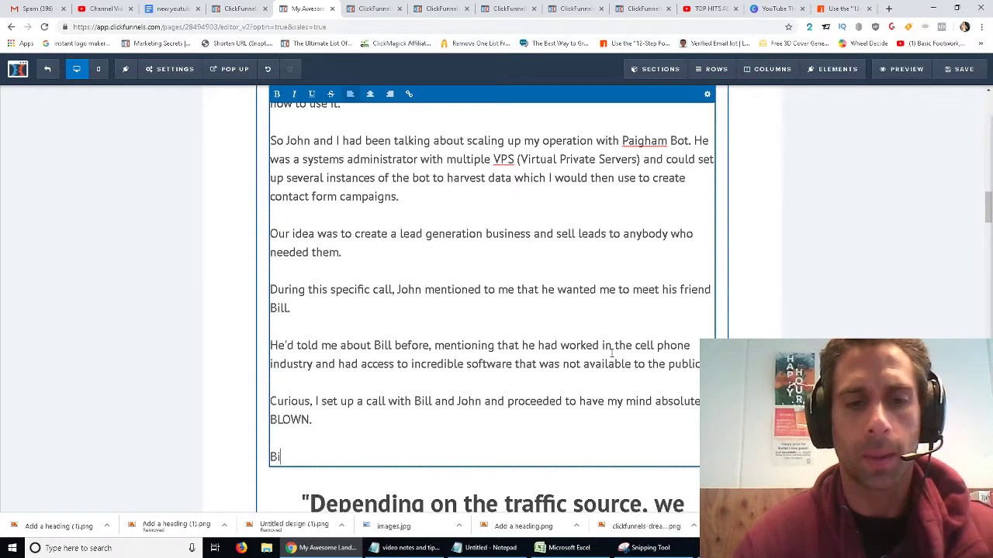
pyautogui.press('BackSpace')
pyautogui.write('Turns out Bill h')
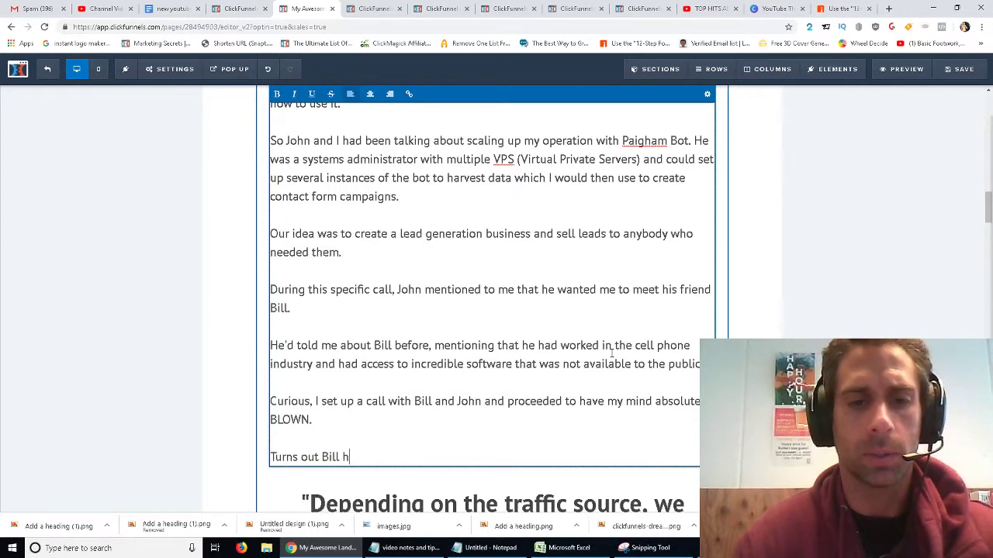
pyautogui.write('ad acquired a Big Data license')
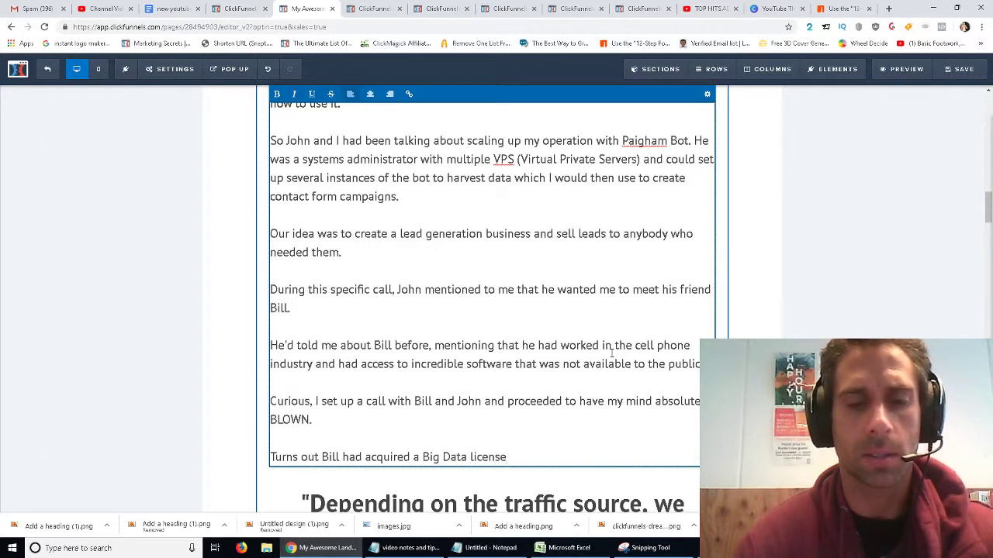
pyautogui.write('. Without')
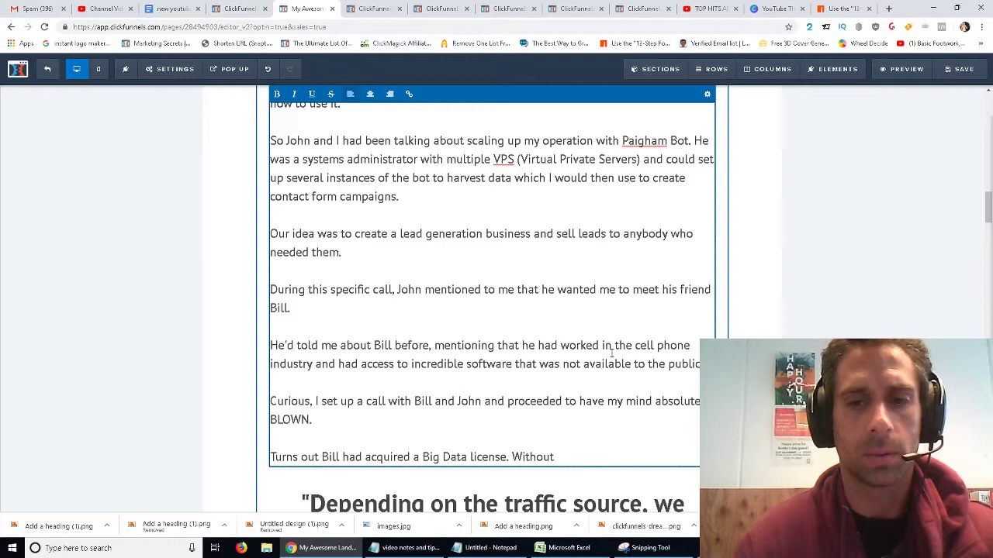
pyautogui.press('BackSpace')
pyautogui.press('BackSpace')
pyautogui.press('BackSpace')
pyautogui.press('BackSpace')
pyautogui.press('BackSpace')
pyautogui.press('BackSpace')
pyautogui.press('BackSpace')
pyautogui.write('He had tech')
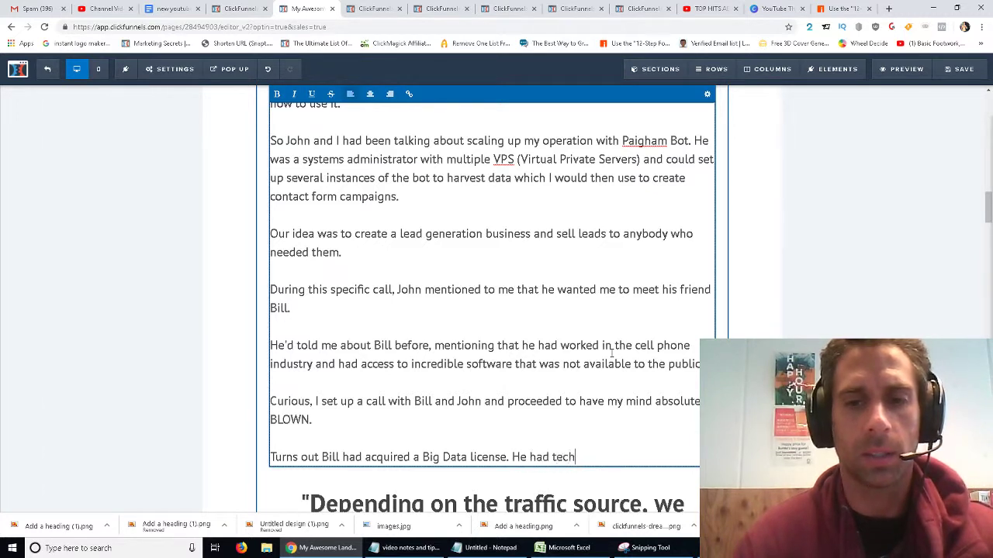
pyautogui.write('noclolog')
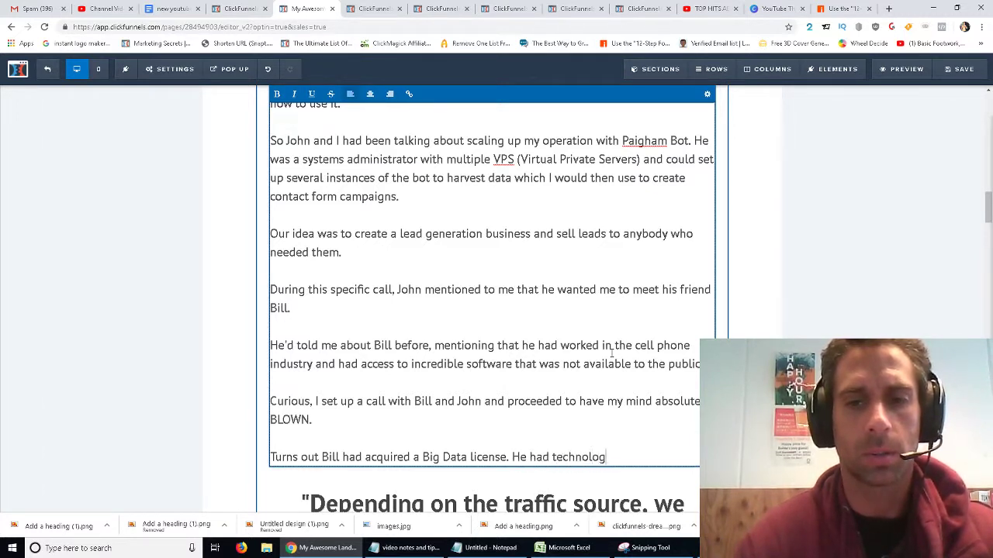
pyautogui.write('y that could identify users wh')
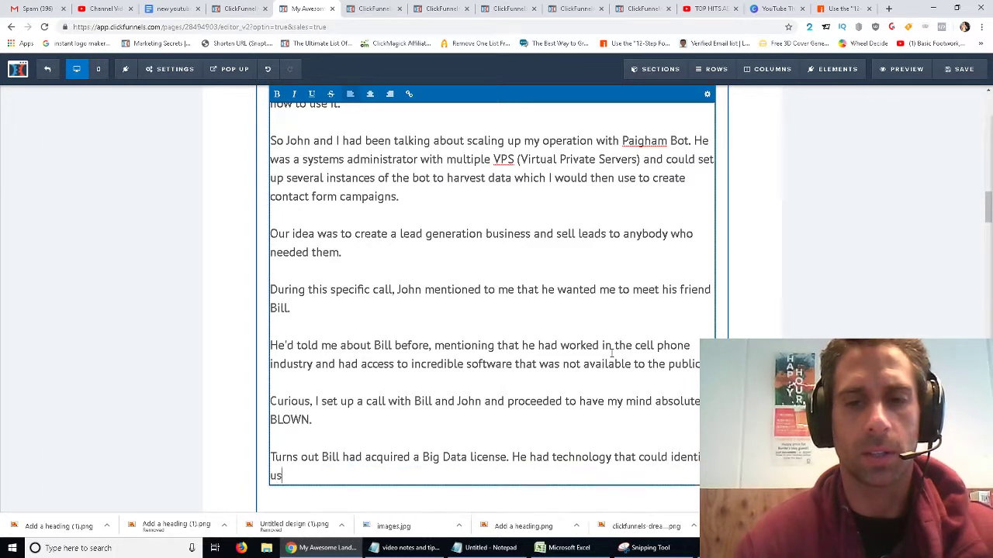
pyautogui.write('o visited a')
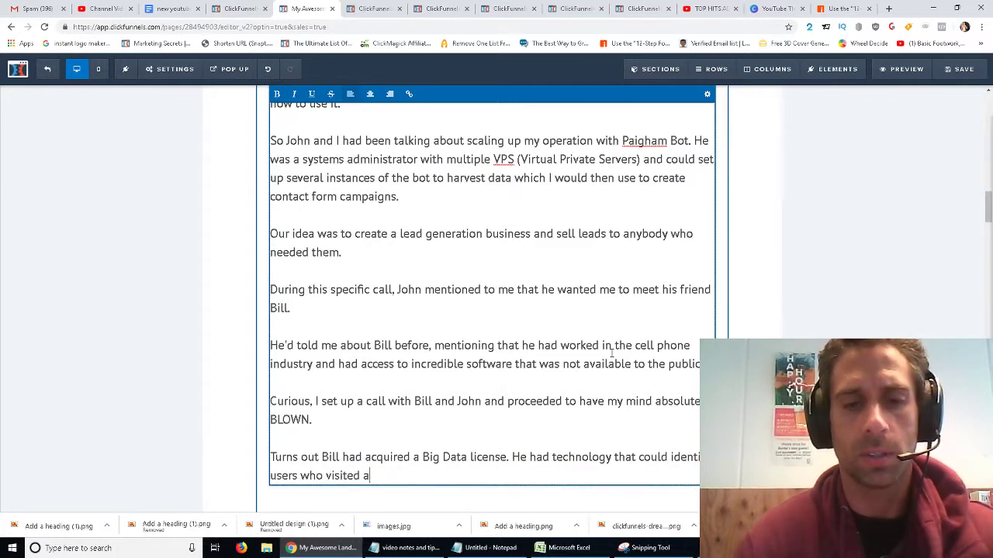
pyautogui.write(' site WITHOU')
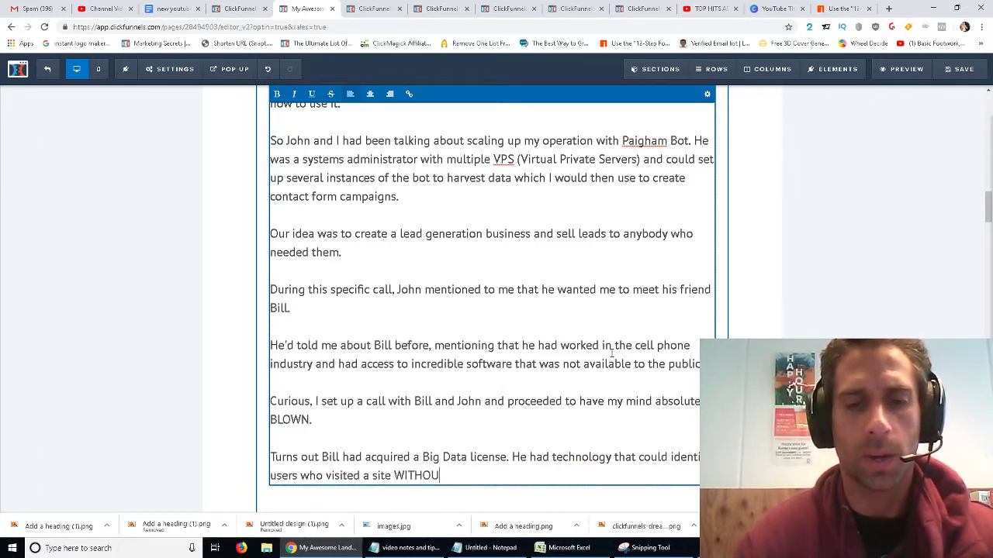
pyautogui.write('T h')
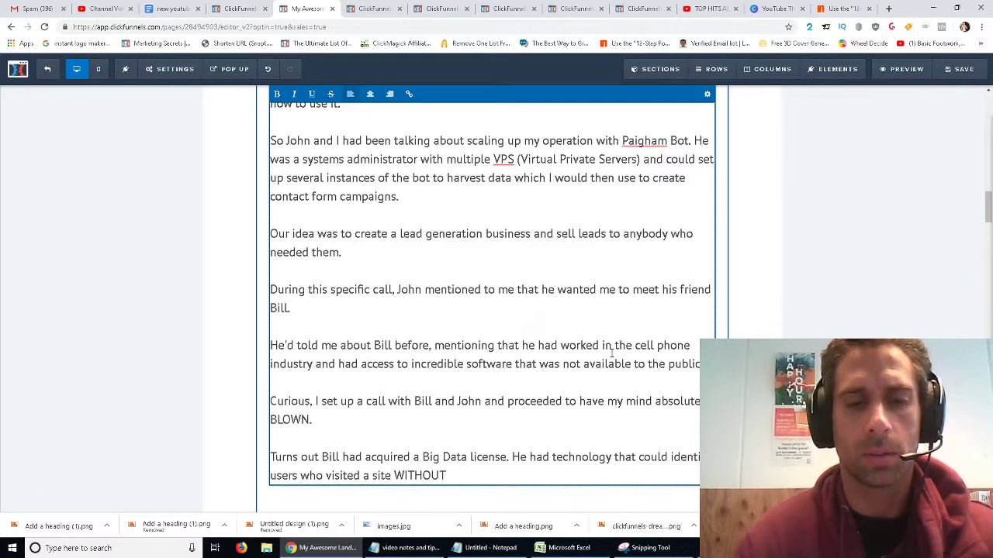
pyautogui.write('requiring an')
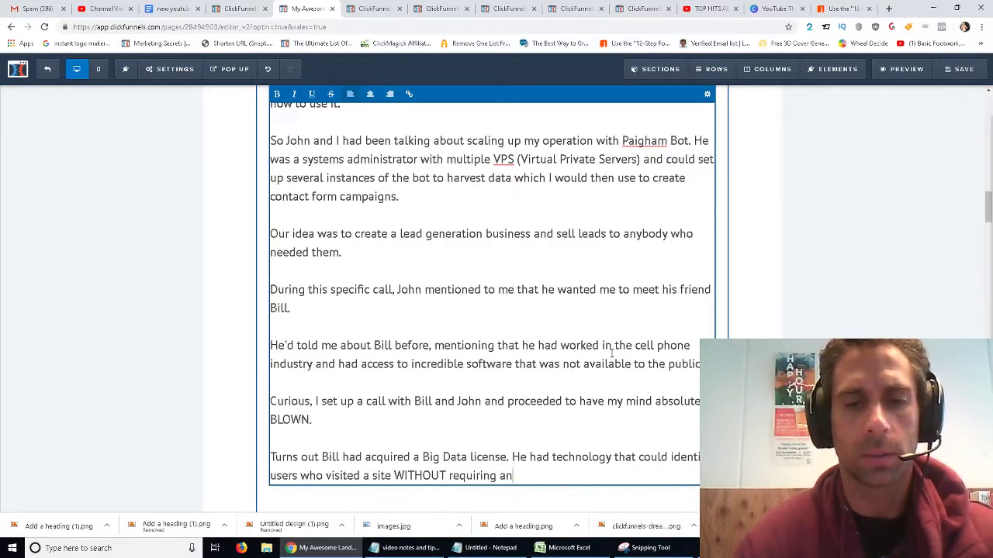
pyautogui.write(' opt in.')
# Add the standalone line 'Let that sink in for a second.' as its own paragraph.
pyautogui.press('Return')
pyautogui.press('Return')
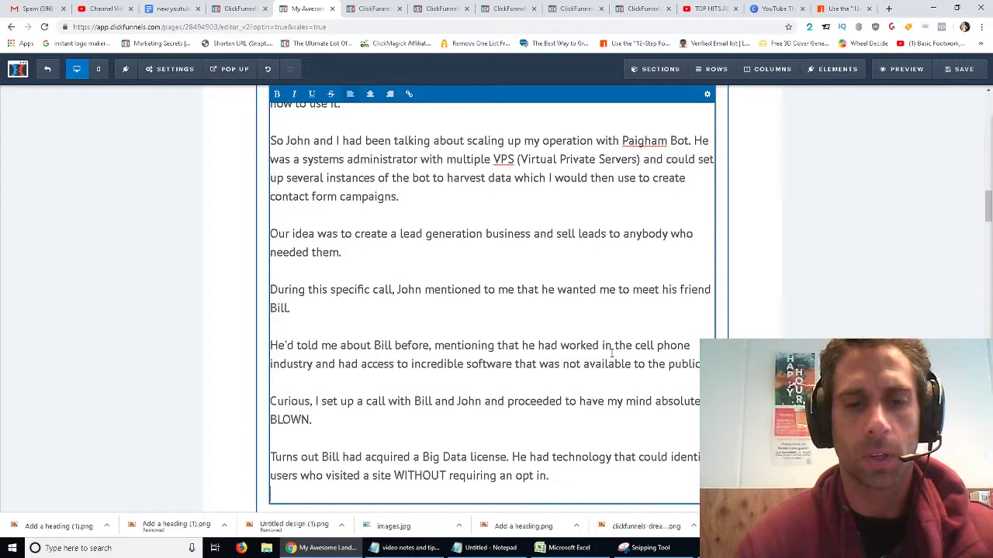
pyautogui.write('Let that sink in for ')
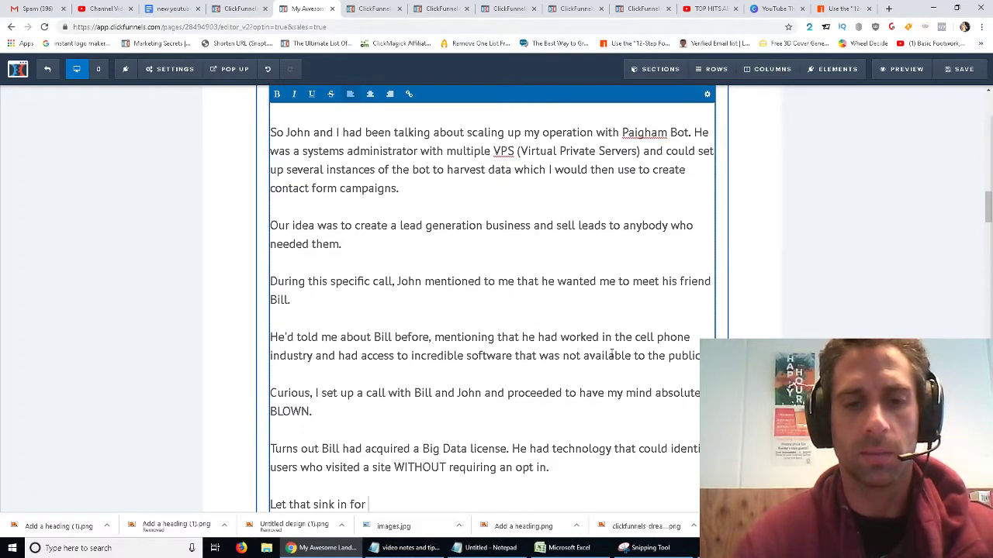
pyautogui.write('a second.')
pyautogui.press('Return')
pyautogui.press('Return')
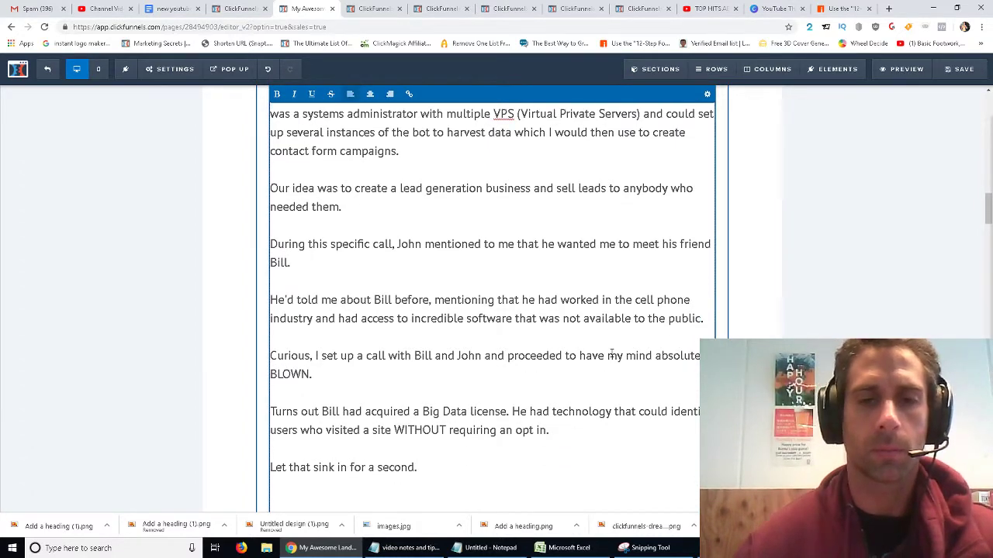
pyautogui.scroll(-3, 611, 355)
# Type 'Normally, with lead generation and sales funnels, you need the user to fill out… an optin form'.
pyautogui.write('Normall')
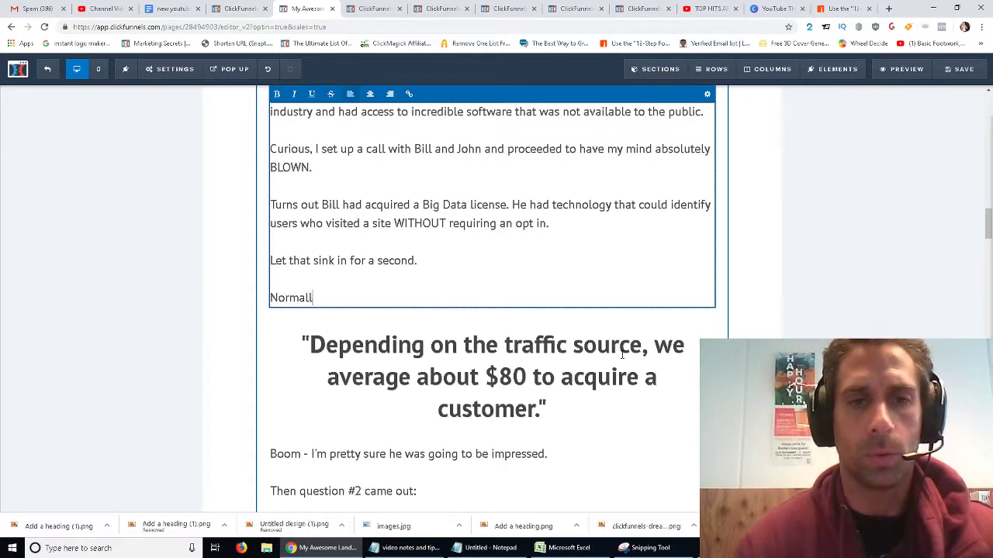
pyautogui.write('y, with')
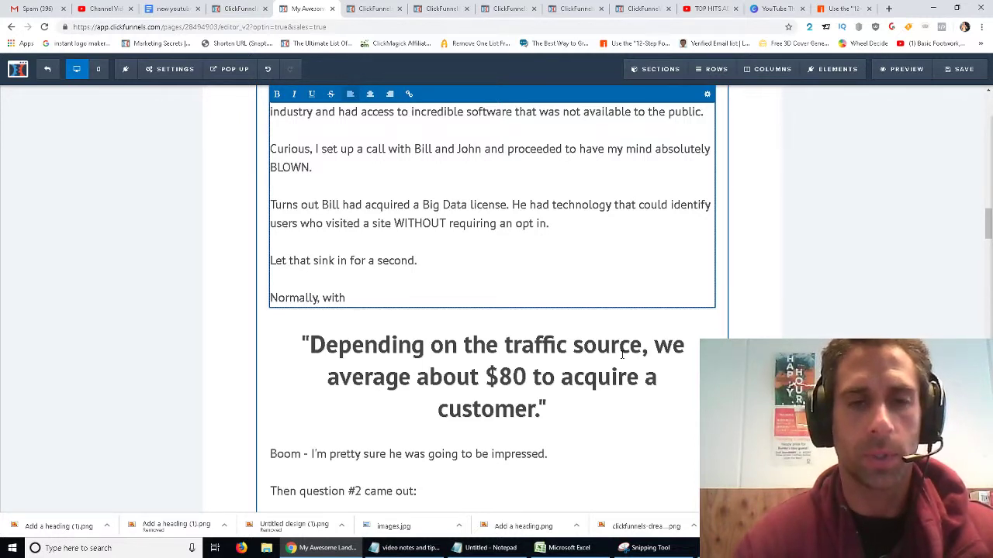
pyautogui.write('lead generat')
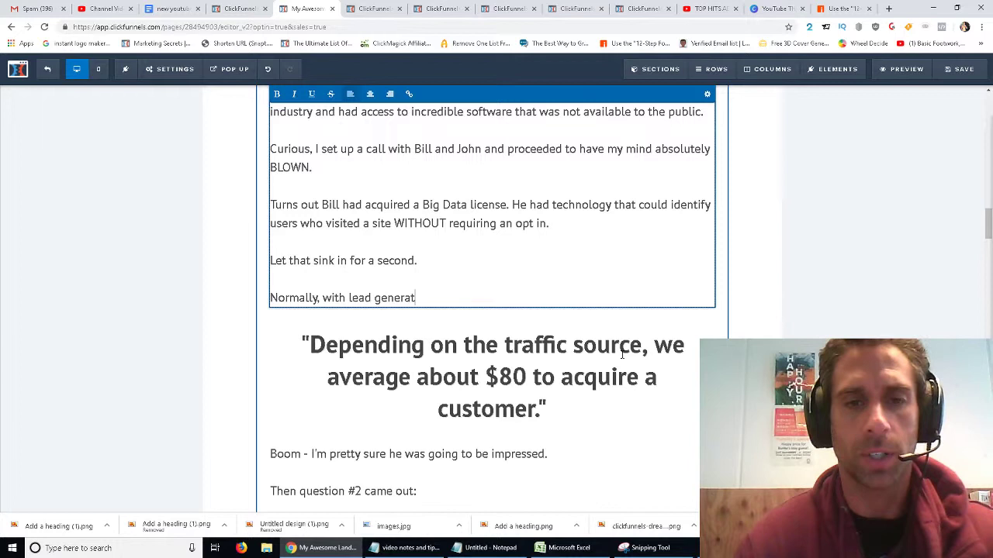
pyautogui.write('ion and sales funnels,')
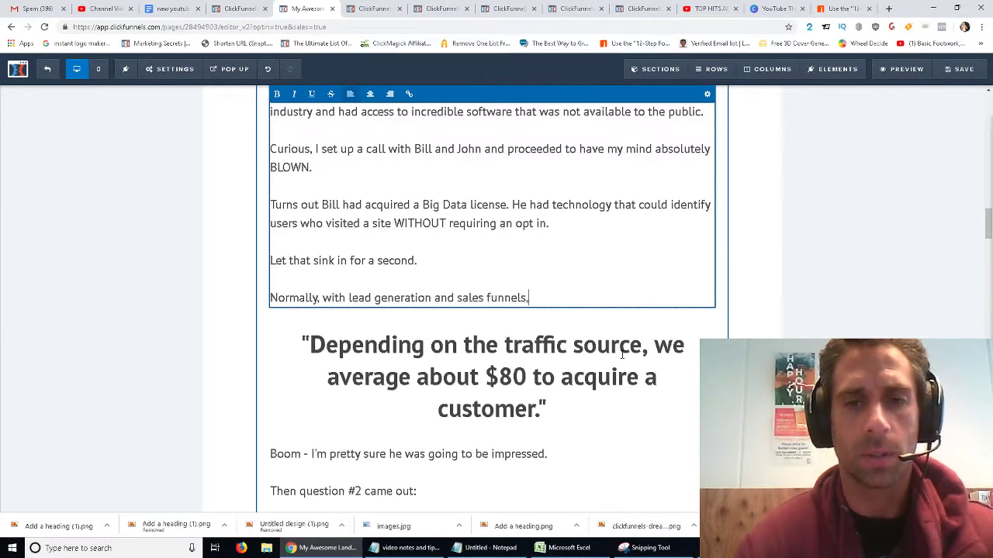
pyautogui.write(' you need the user')
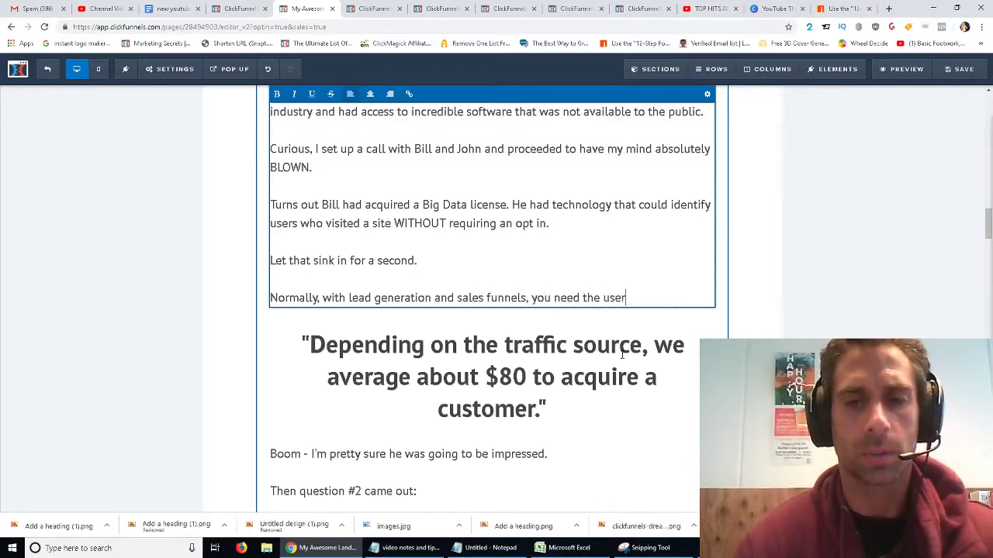
pyautogui.press('BackSpace')
pyautogui.press('BackSpace')
pyautogui.press('BackSpace')
pyautogui.press('BackSpace')
pyautogui.press('BackSpace')
pyautogui.press('BackSpace')
pyautogui.press('BackSpace')
pyautogui.press('BackSpace')
pyautogui.press('BackSpace')
pyautogui.press('BackSpace')
pyautogui.press('BackSpace')
pyautogui.write('do all this wor')
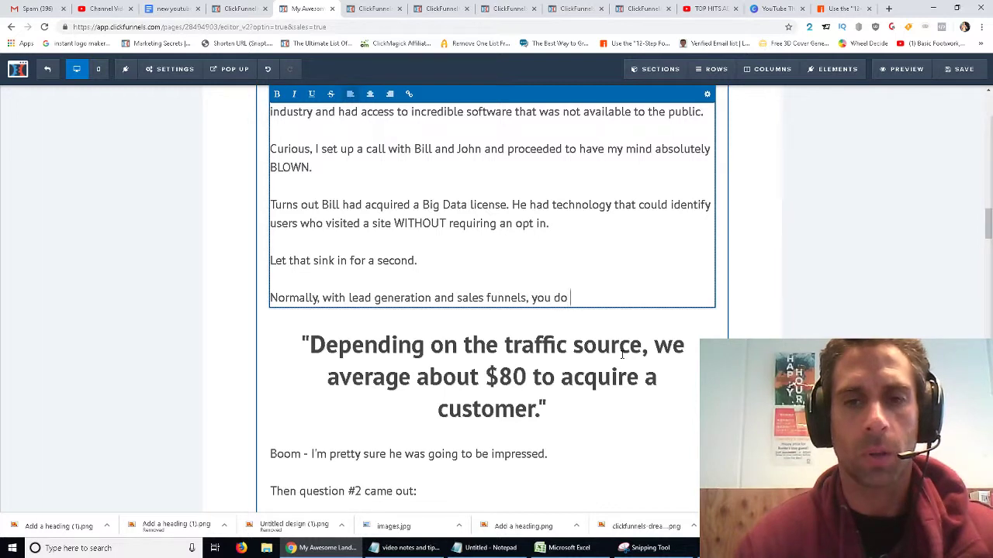
pyautogui.press('BackSpace')
pyautogui.press('BackSpace')
pyautogui.press('BackSpace')
pyautogui.press('BackSpace')
pyautogui.press('BackSpace')
pyautogui.press('BackSpace')
pyautogui.press('BackSpace')
pyautogui.press('BackSpace')
pyautogui.press('BackSpace')
pyautogui.press('BackSpace')
pyautogui.press('BackSpace')
pyautogui.press('BackSpace')
pyautogui.press('BackSpace')
pyautogui.press('BackSpace')
pyautogui.press('BackSpace')
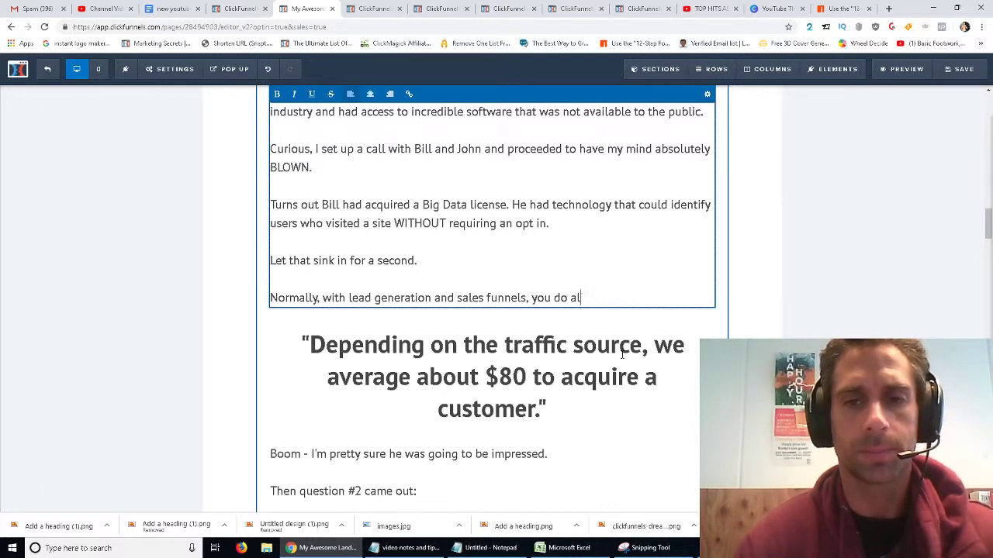
pyautogui.write('need the user to fi')
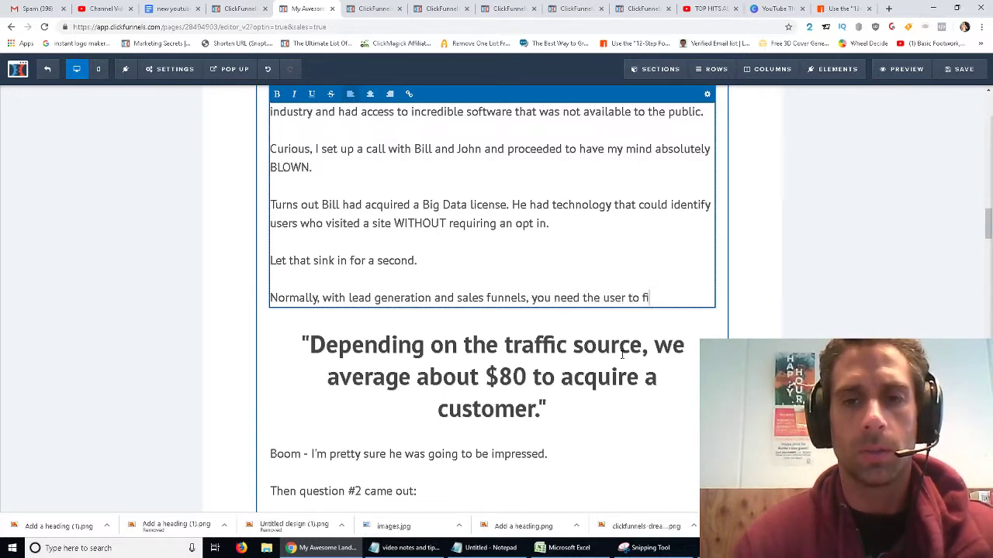
pyautogui.write('ll out their details in an o')
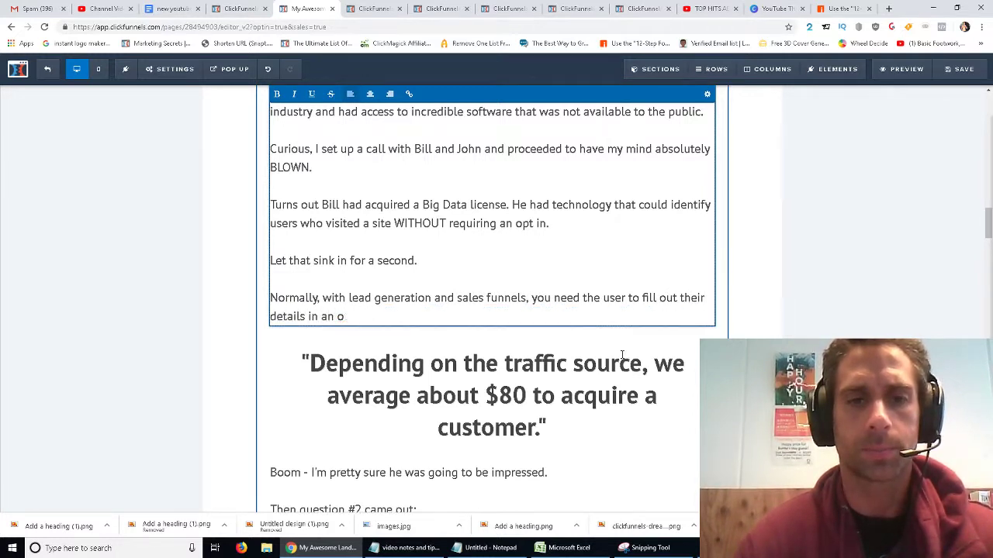
pyautogui.write('tpiptin for m be')
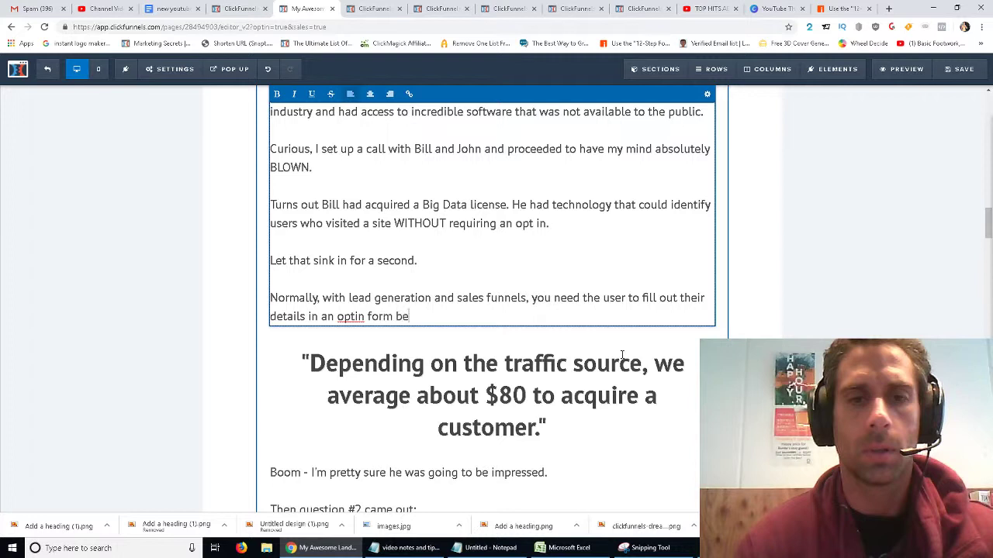
pyautogui.write('fore you can contact ')
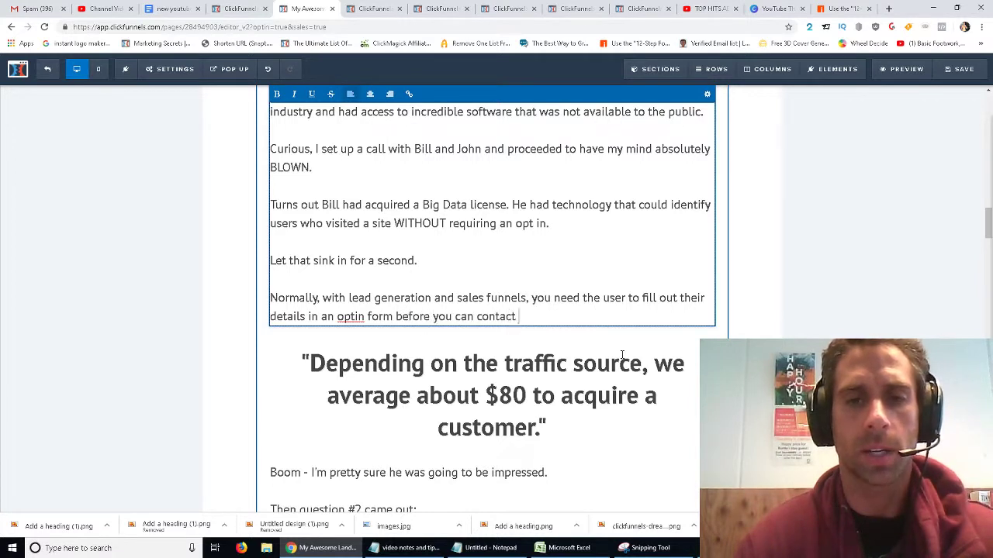
pyautogui.write('them. You')
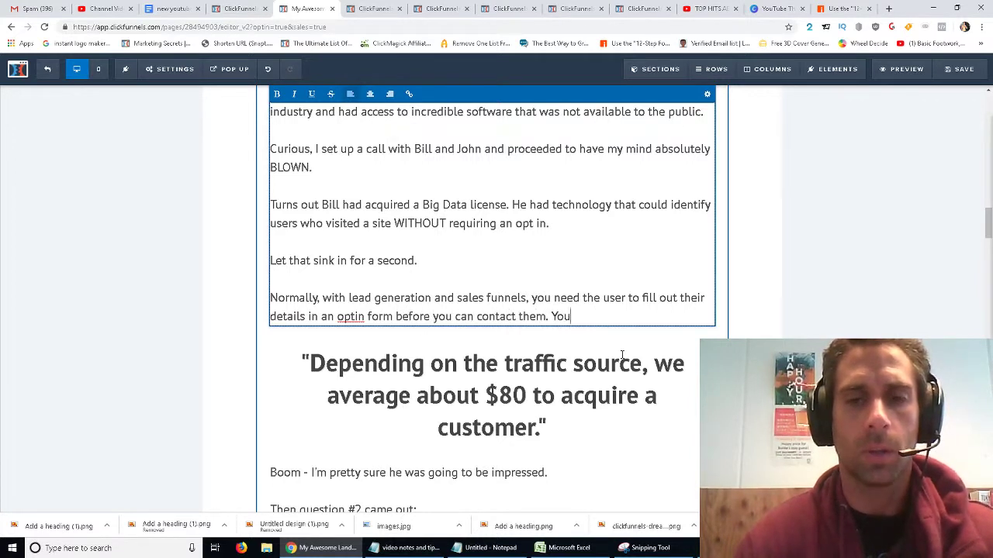
pyautogui.write(' do ALL THIS WORK ')
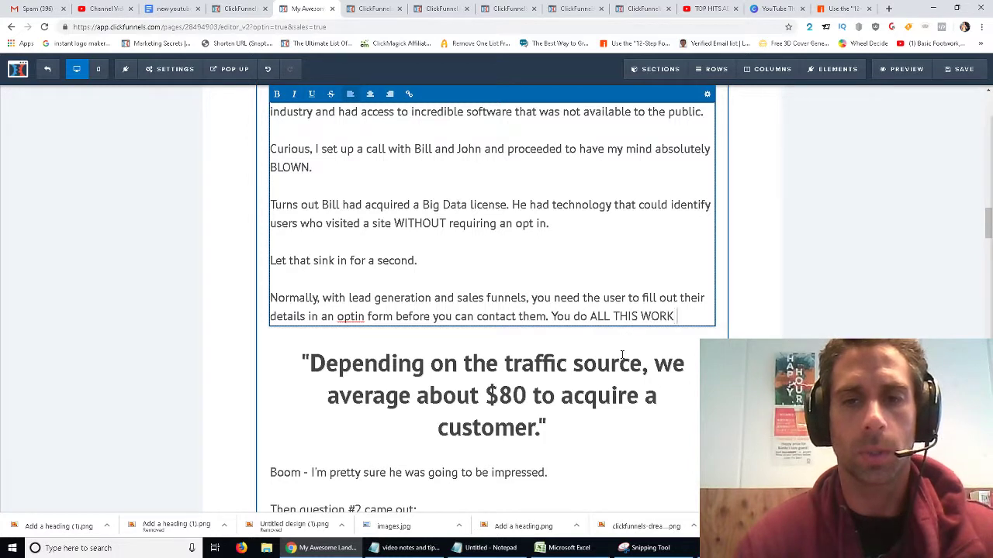
pyautogui.write('to get them to your website.')
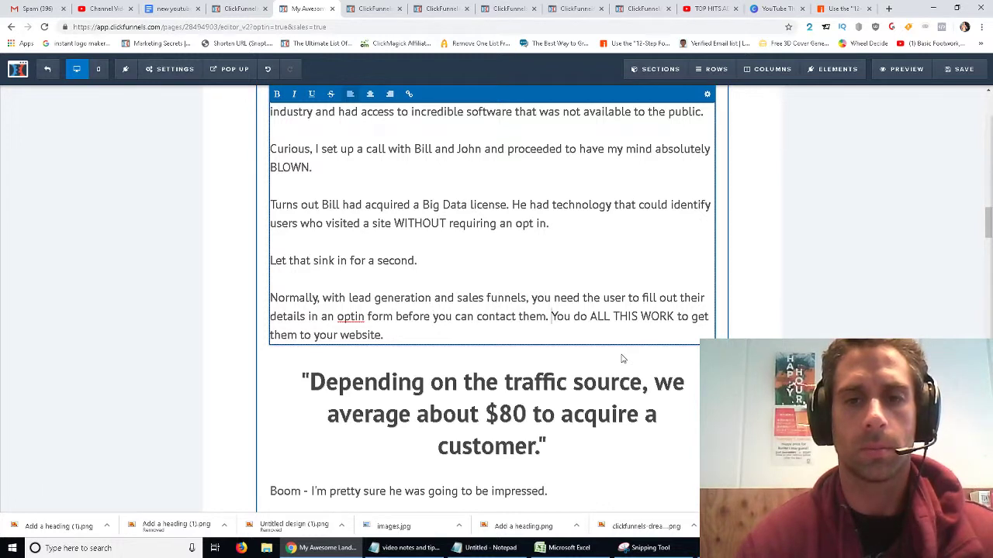
# Add the paid-traffic list: FB ads, solo ads, articles, videos, selling your SOUL for visitors.
pyautogui.press('Return')
pyautogui.write('You pay fo')
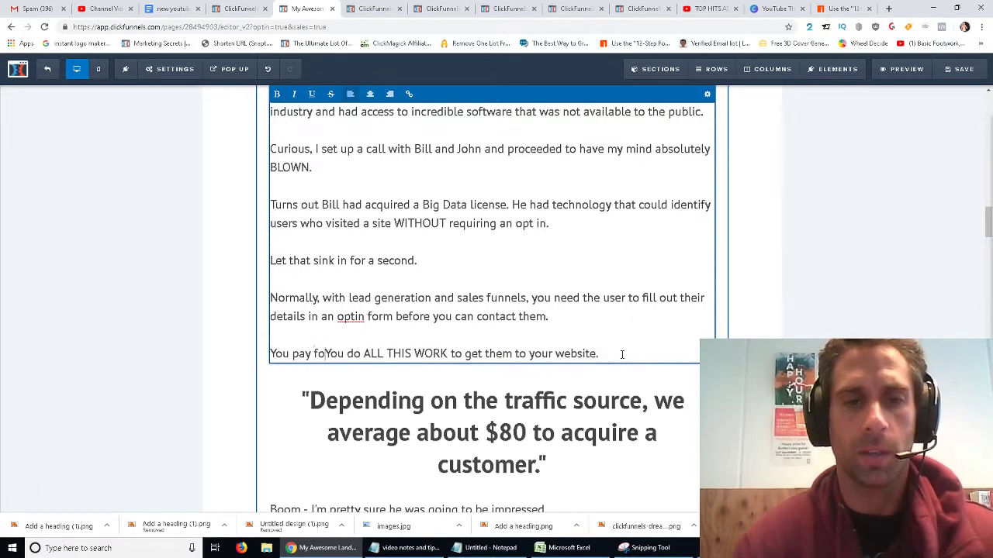
pyautogui.write('r ads.')
pyautogui.press('BackSpace')
pyautogui.press('BackSpace')
pyautogui.press('BackSpace')
pyautogui.press('BackSpace')
pyautogui.press('BackSpace')
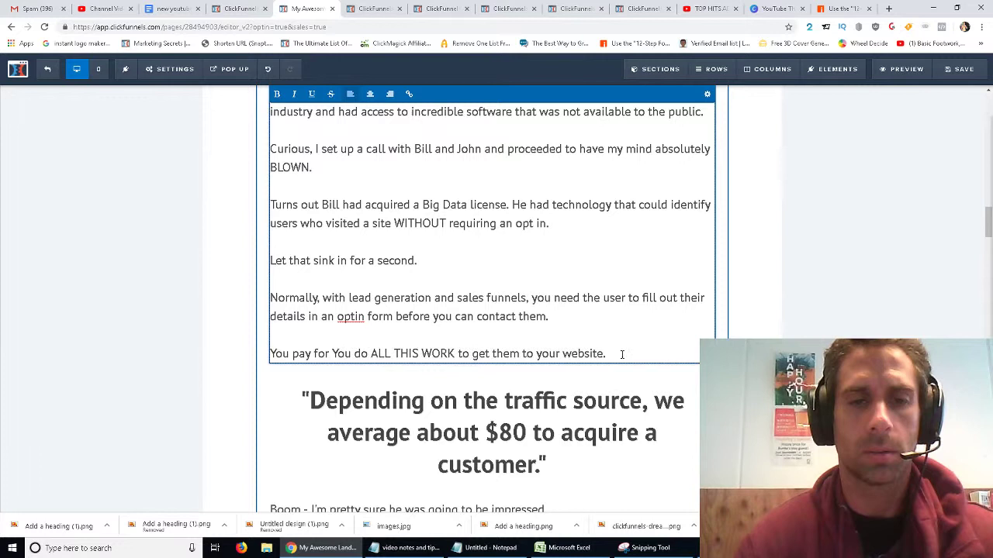
pyautogui.write('FB ads. You ')
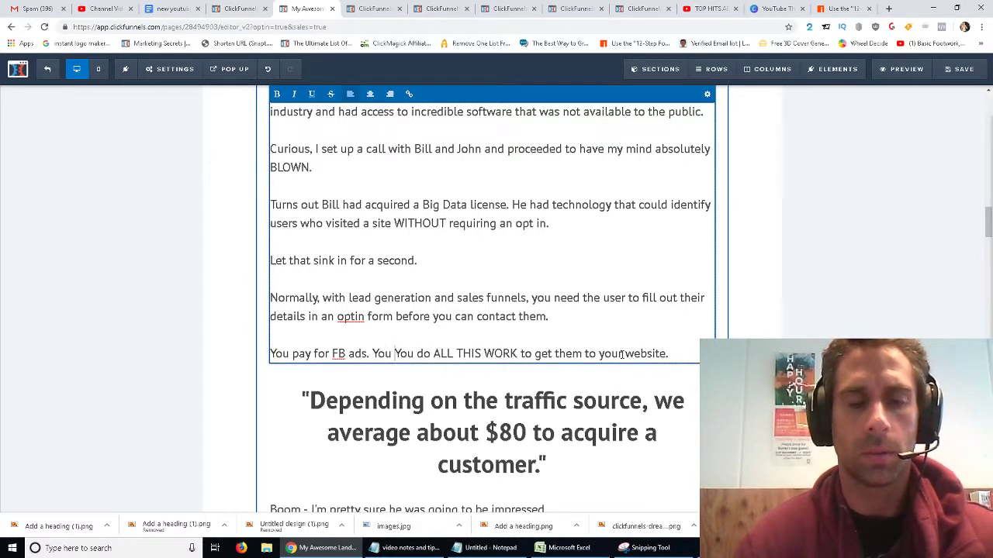
pyautogui.write('run solo ads. You ')
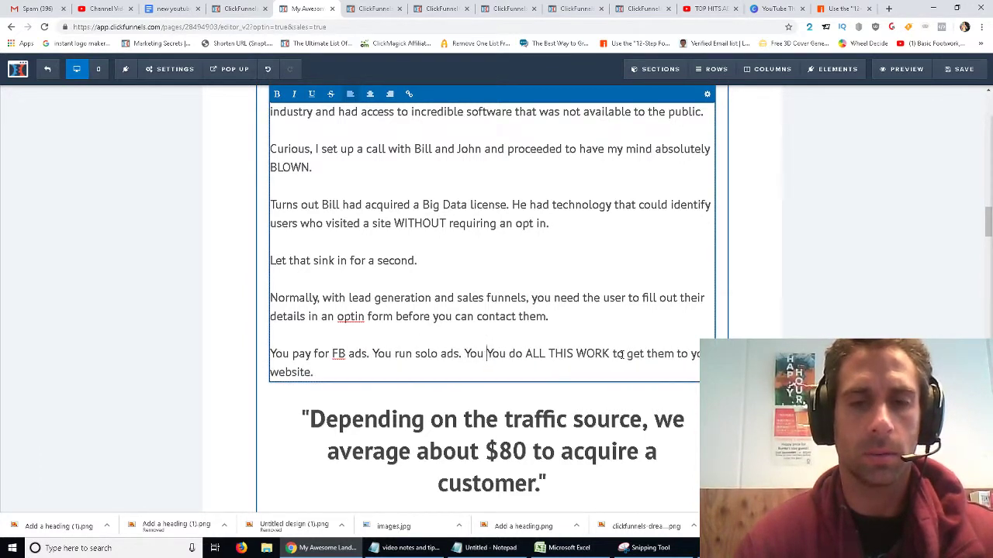
pyautogui.write('write blog')
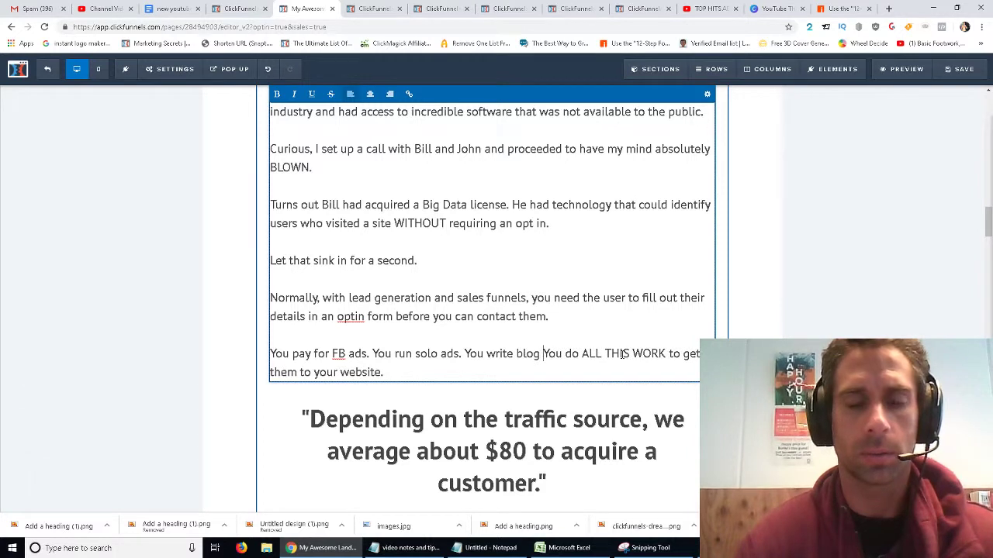
pyautogui.press('BackSpace')
pyautogui.press('BackSpace')
pyautogui.press('BackSpace')
pyautogui.press('BackSpace')
pyautogui.press('BackSpace')
pyautogui.write('articles, ma')
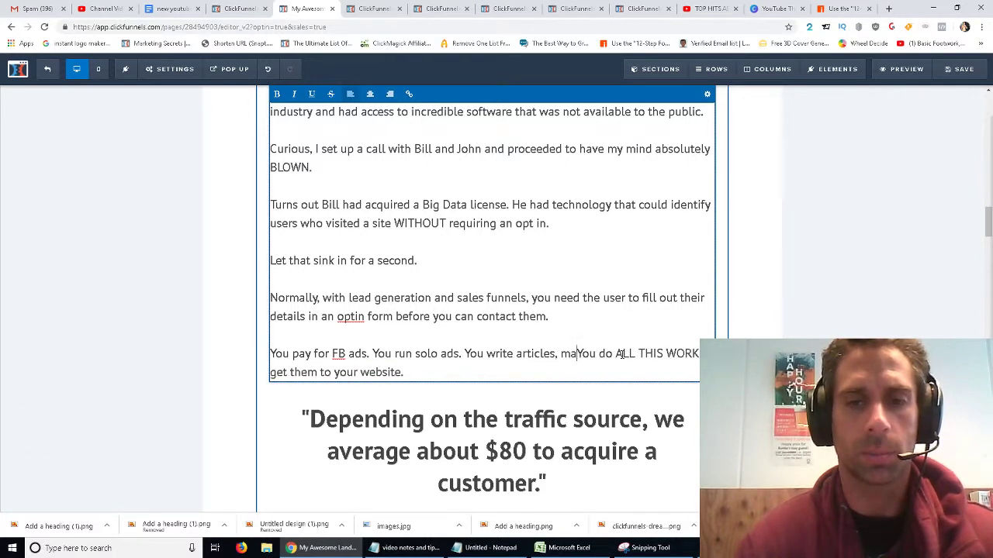
pyautogui.write('ke videos, ')
pyautogui.write('sell your damn SO')
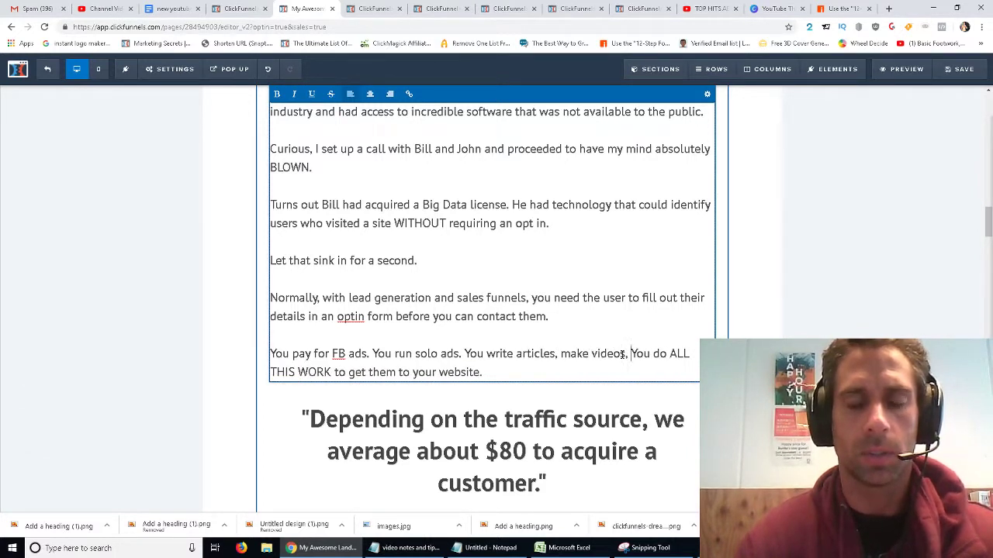
pyautogui.write('UL ')
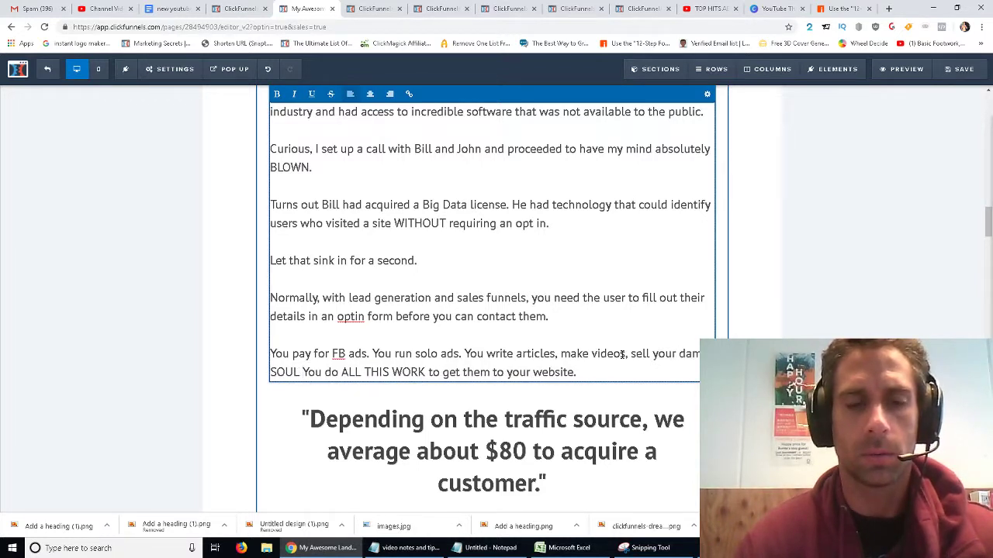
pyautogui.write('to get them to your ')
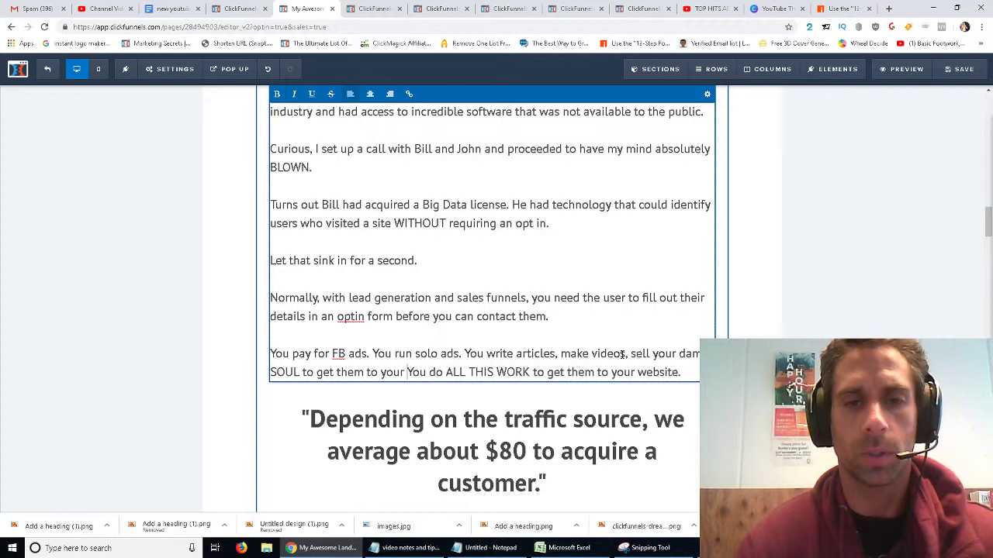
pyautogui.write('website.')
# Replace the leftover sentence with the paragraph about customers skipping the lead capture form.
pyautogui.hotkey('ctrl', 'shift', 'End')
pyautogui.press('Return')
pyautogui.press('Return')
pyautogui.write('A')
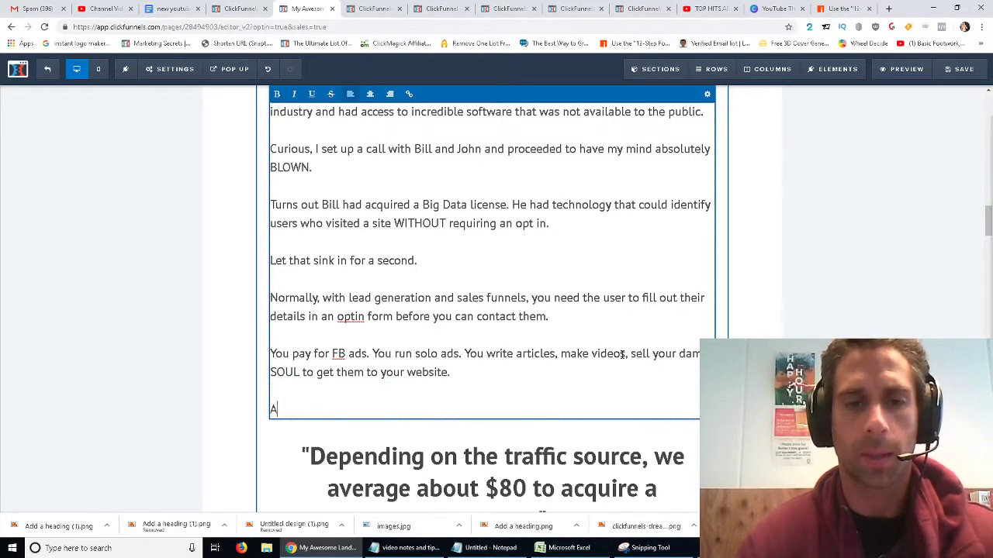
pyautogui.write('nd then what do you')
pyautogui.press('BackSpace')
pyautogui.press('BackSpace')
pyautogui.press('BackSpace')
pyautogui.write('t')
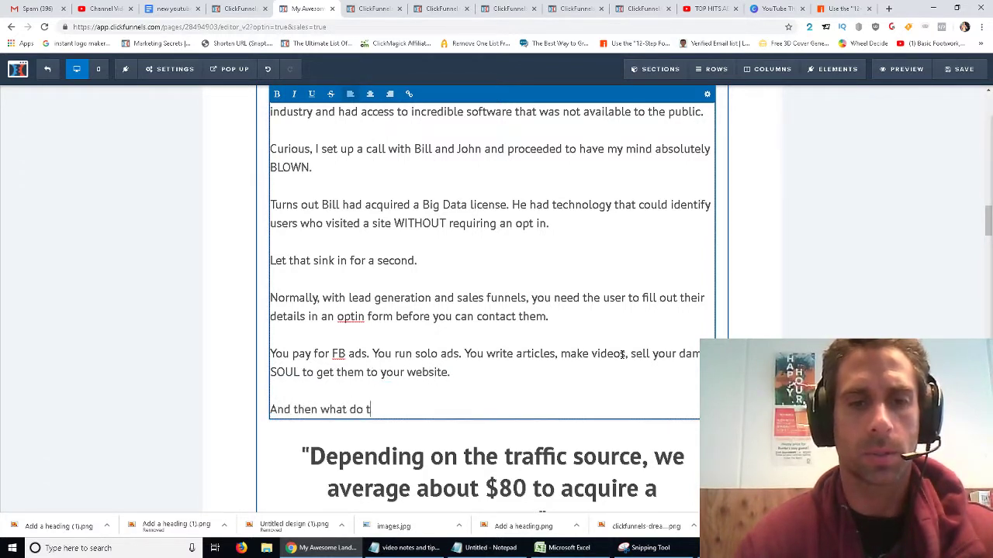
pyautogui.write('hose stupid customers do?')
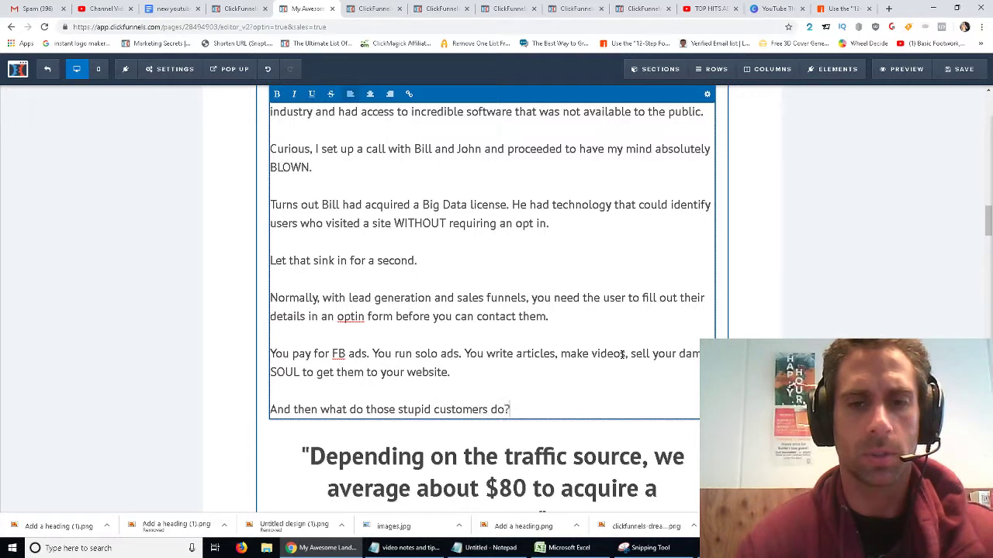
pyautogui.write(" Then don't even f")
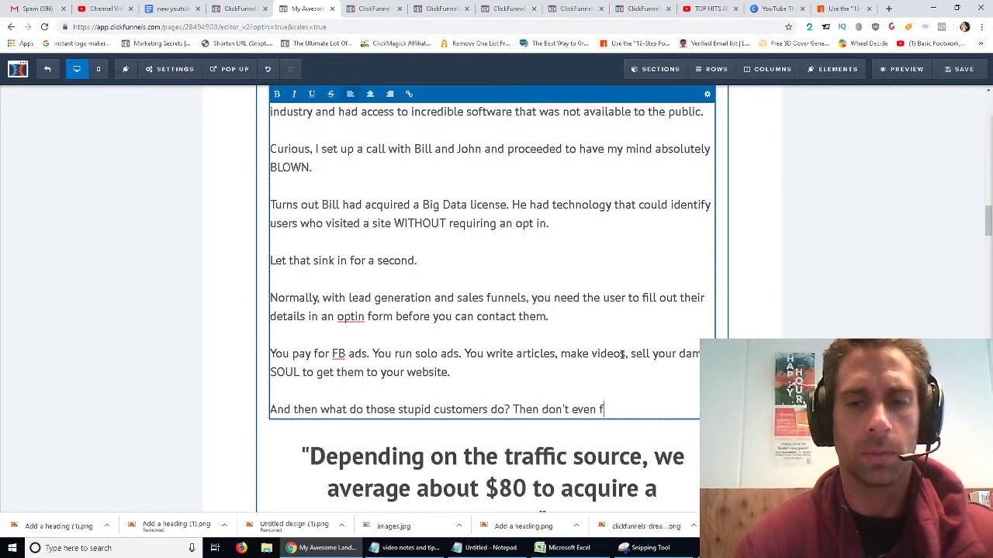
pyautogui.write('ill out your damn')
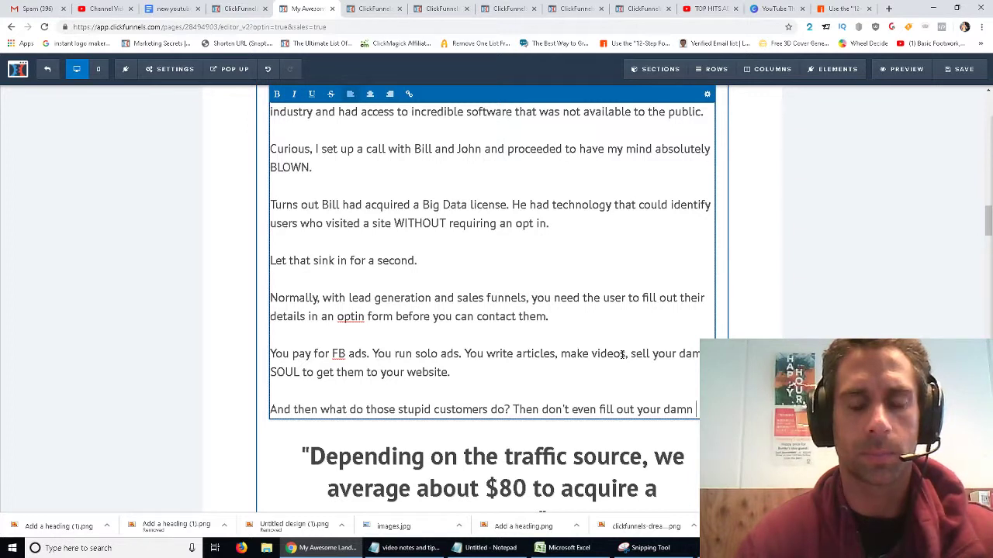
pyautogui.write(' lead capture form.')
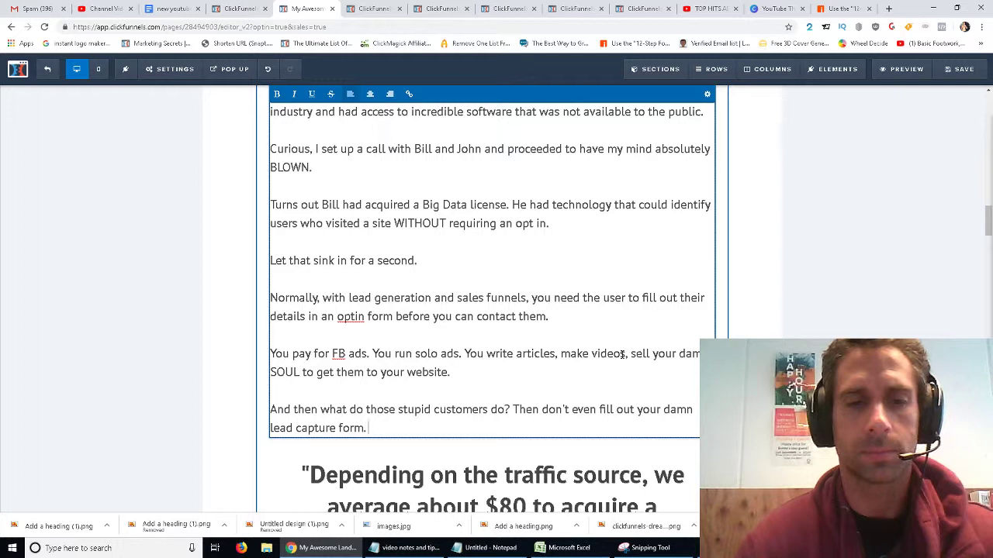
pyautogui.press('Return')
pyautogui.press('Return')
# Add 'Unbelievable.' and begin the next paragraph with 'But with Bill's'.
pyautogui.write('Uneblei')
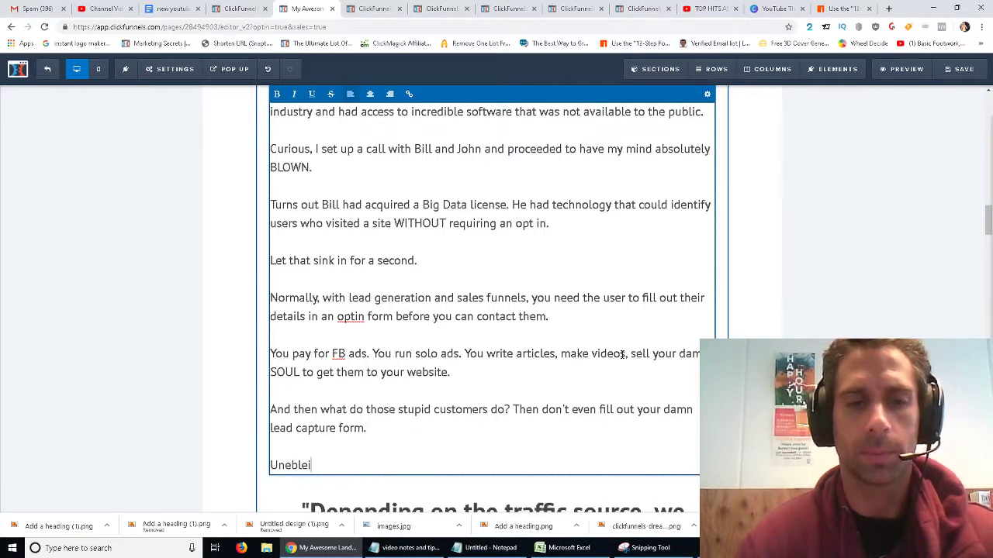
pyautogui.press('BackSpace')
pyautogui.press('BackSpace')
pyautogui.press('BackSpace')
pyautogui.press('BackSpace')
pyautogui.press('BackSpace')
pyautogui.write('believable.')
pyautogui.press('Return')
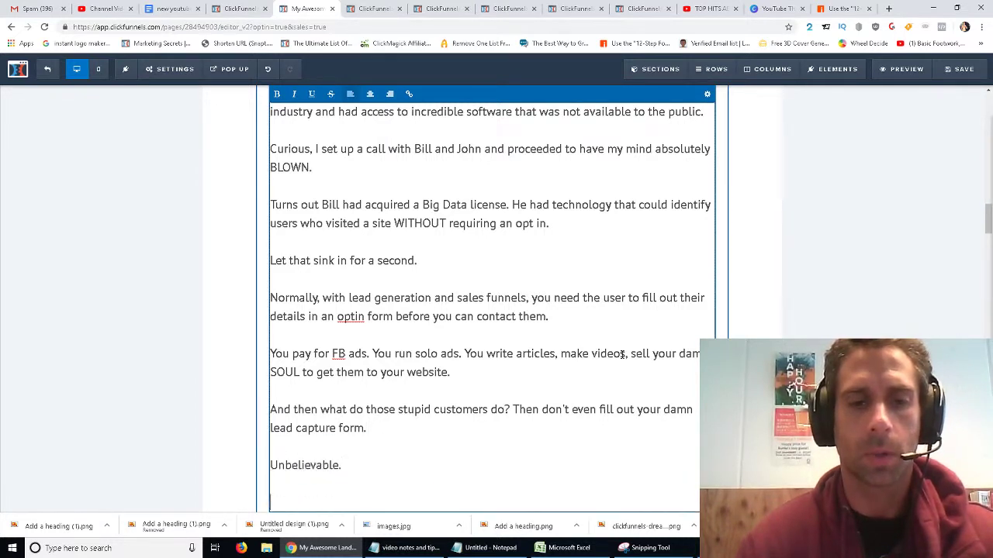
pyautogui.write("But with Bill's")
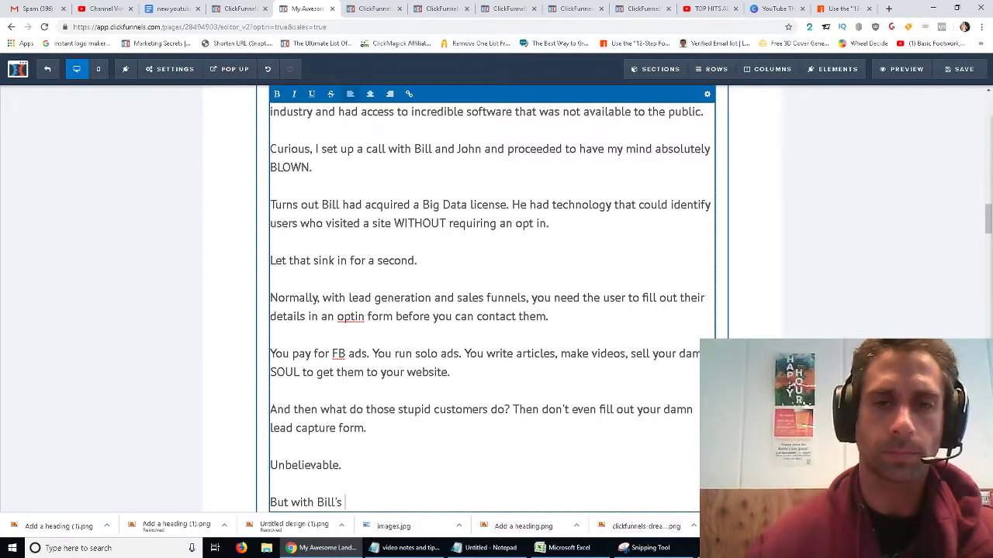
# Continue with 'technology, none of that would be necessary', driving traffic and adding a pixel to the site.
pyautogui.scroll(-3, 622, 354)
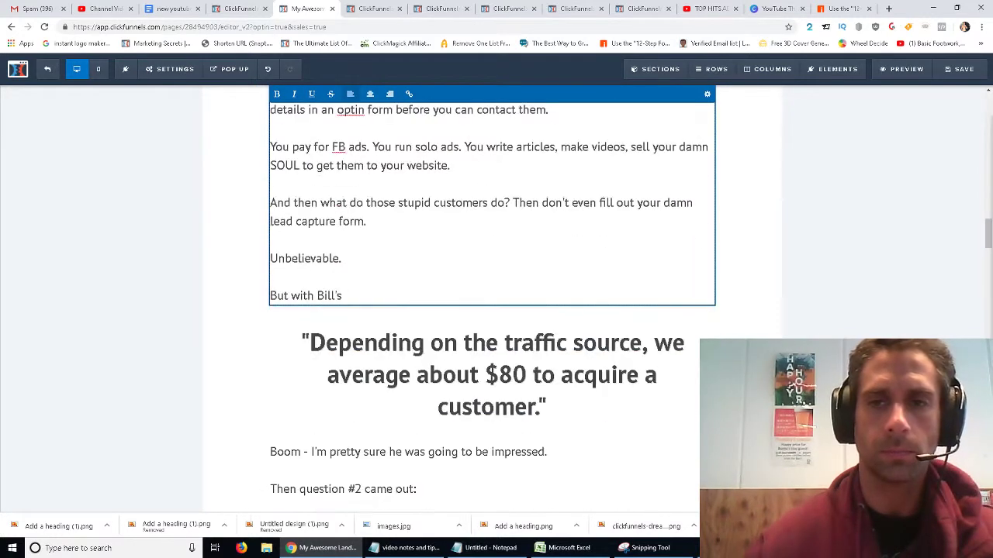
pyautogui.write('technolo')
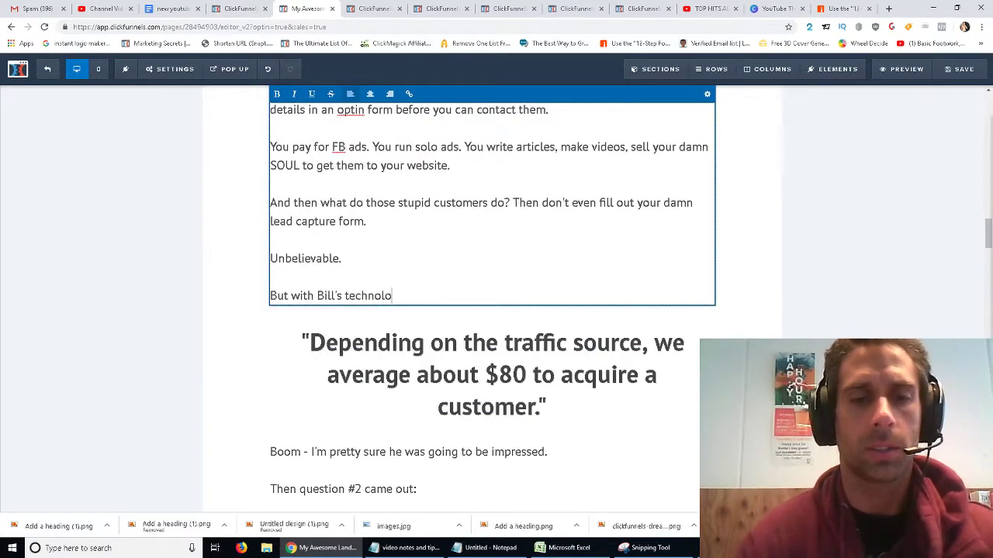
pyautogui.write('gy, none of that ')
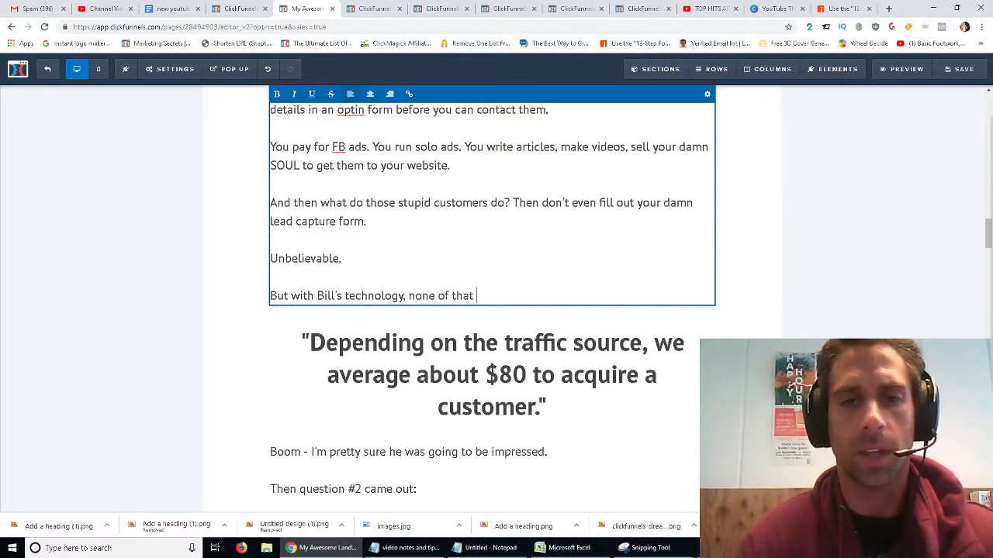
pyautogui.write('would be necessary')
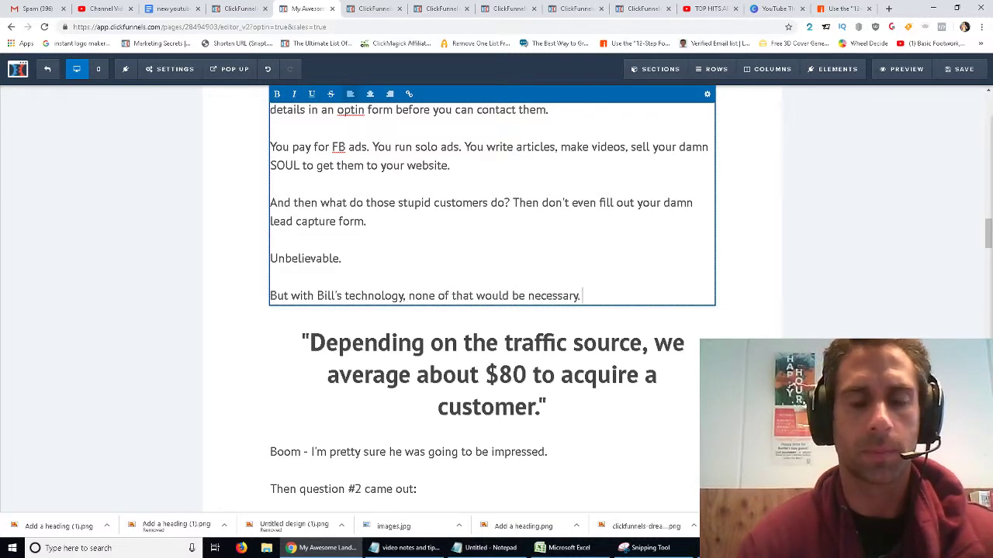
pyautogui.write('.  All I w')
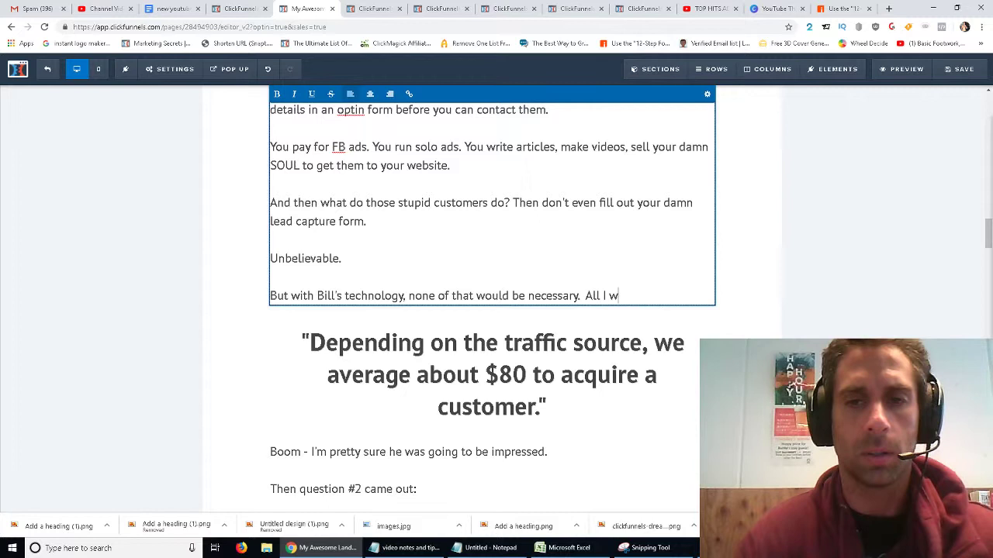
pyautogui.write('ould need to do would b')
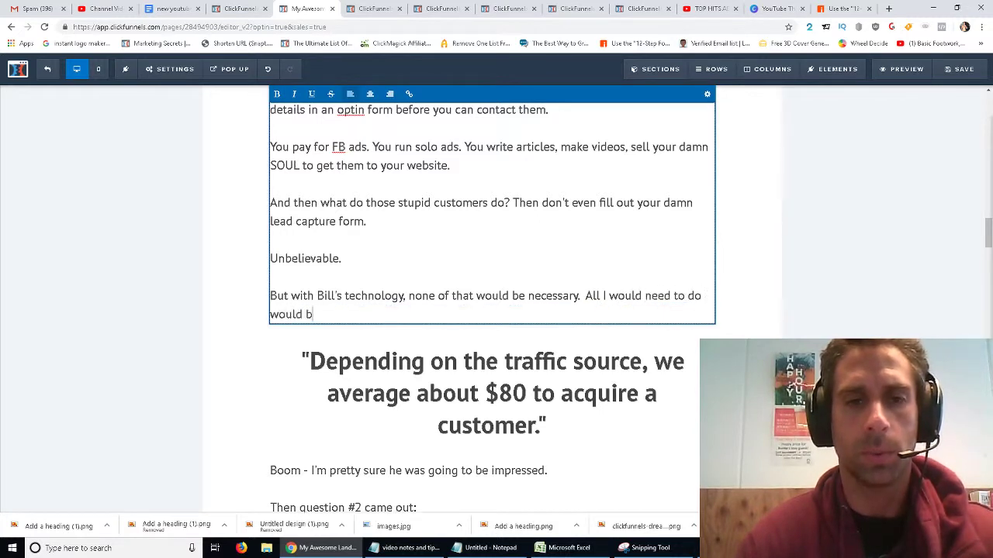
pyautogui.write('e to drive traffic o the')
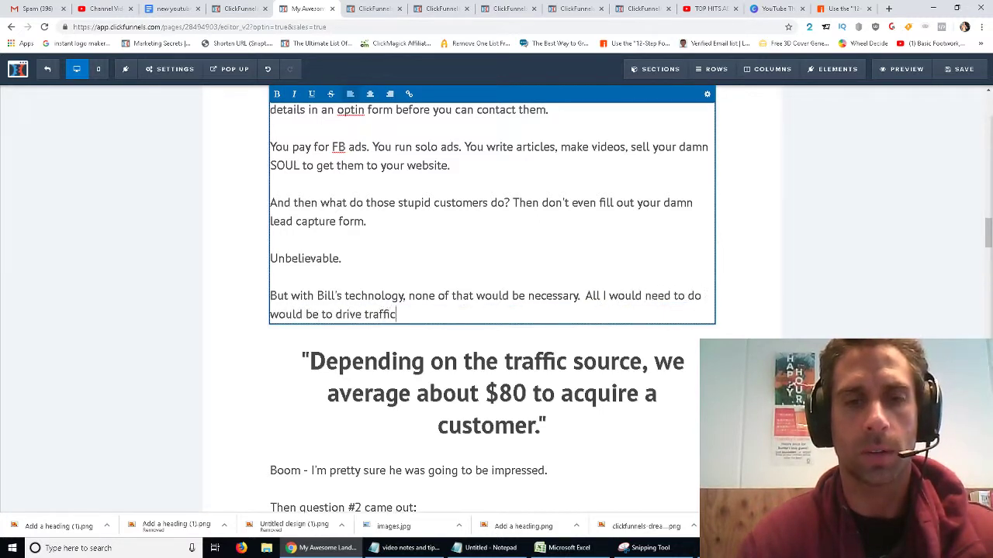
pyautogui.press('BackSpace')
pyautogui.press('BackSpace')
pyautogui.press('BackSpace')
pyautogui.press('BackSpace')
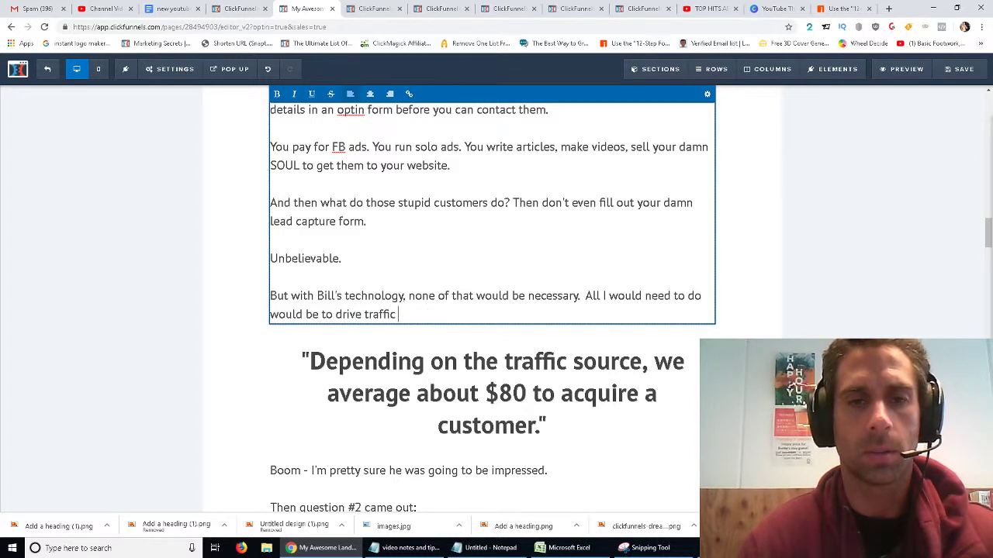
pyautogui.write('to the site.')
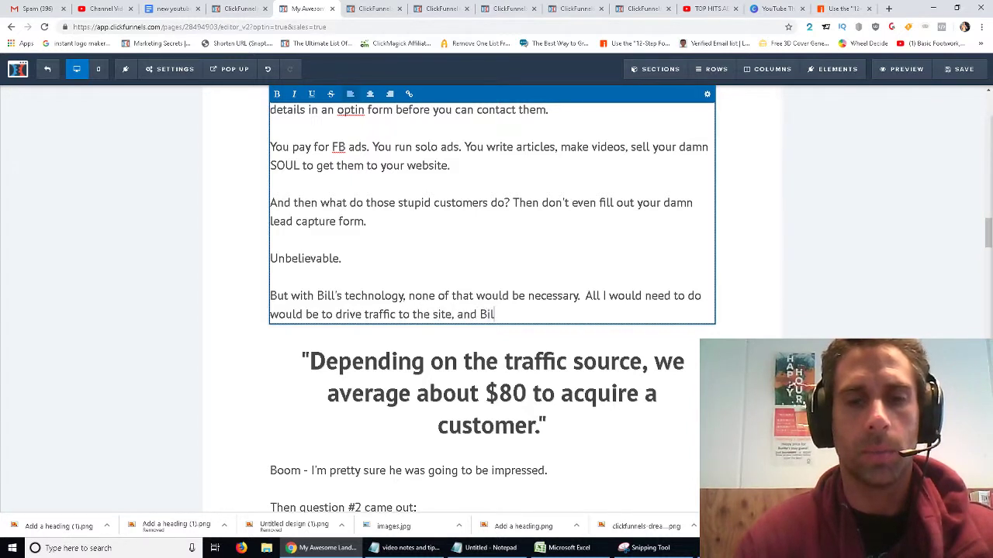
pyautogui.press('BackSpace')
pyautogui.press('BackSpace')
pyautogui.press('BackSpace')
pyautogui.press('BackSpace')
pyautogui.press('BackSpace')
pyautogui.press('BackSpace')
pyautogui.press('BackSpace')
pyautogui.press('BackSpace')
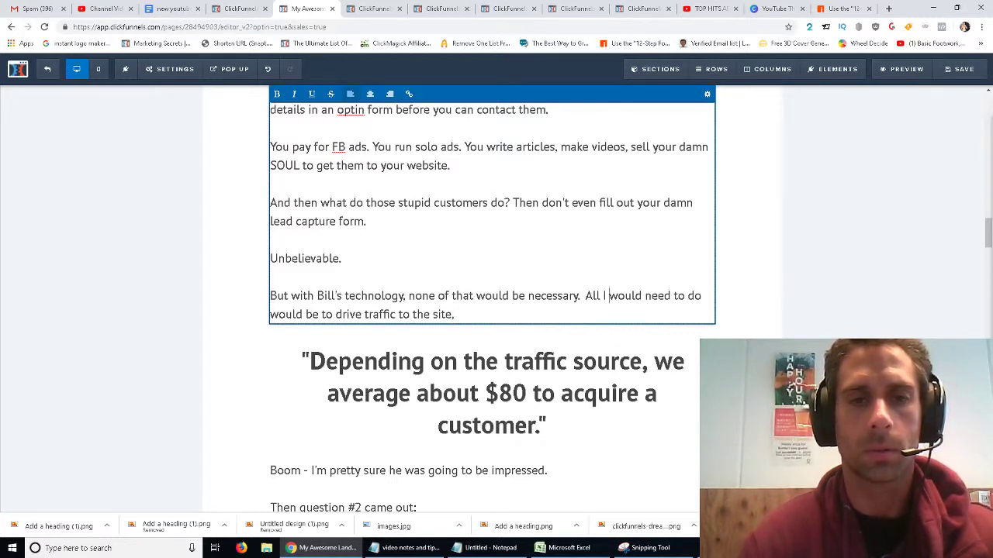
pyautogui.write('adda pixel')
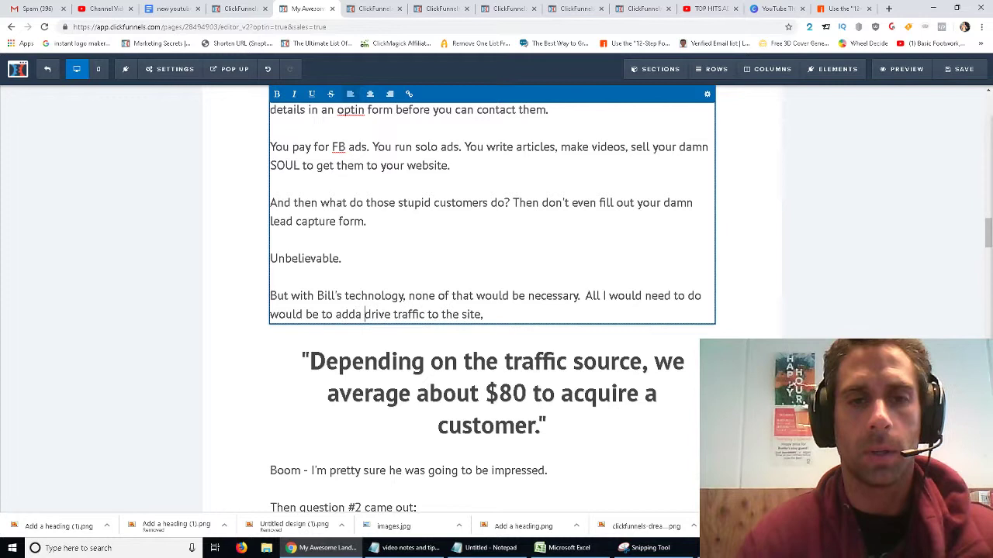
pyautogui.press('BackSpace')
pyautogui.press('BackSpace')
pyautogui.press('BackSpace')
pyautogui.press('BackSpace')
pyautogui.press('BackSpace')
pyautogui.press('BackSpace')
pyautogui.press('BackSpace')
pyautogui.press('BackSpace')
pyautogui.write('a pixel ')
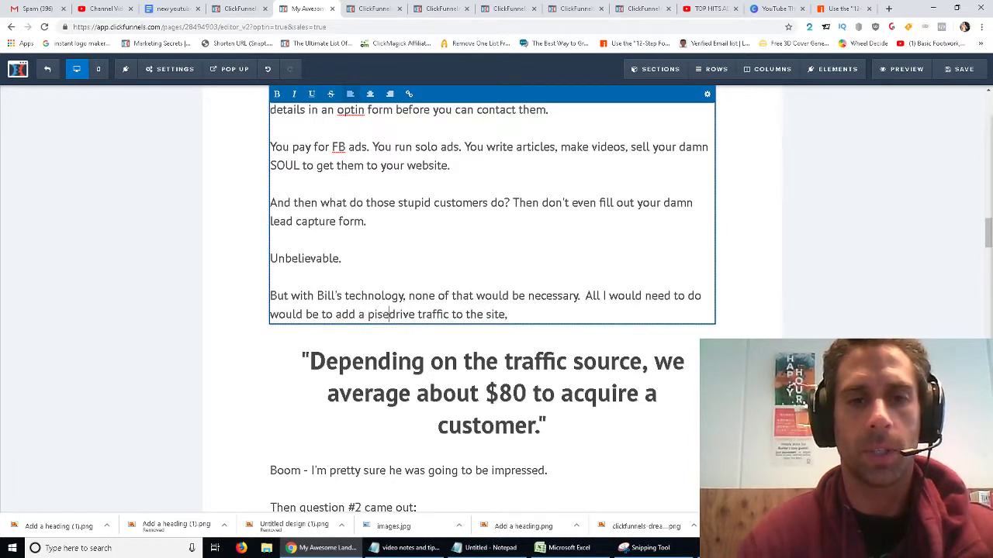
pyautogui.write('to the site,')
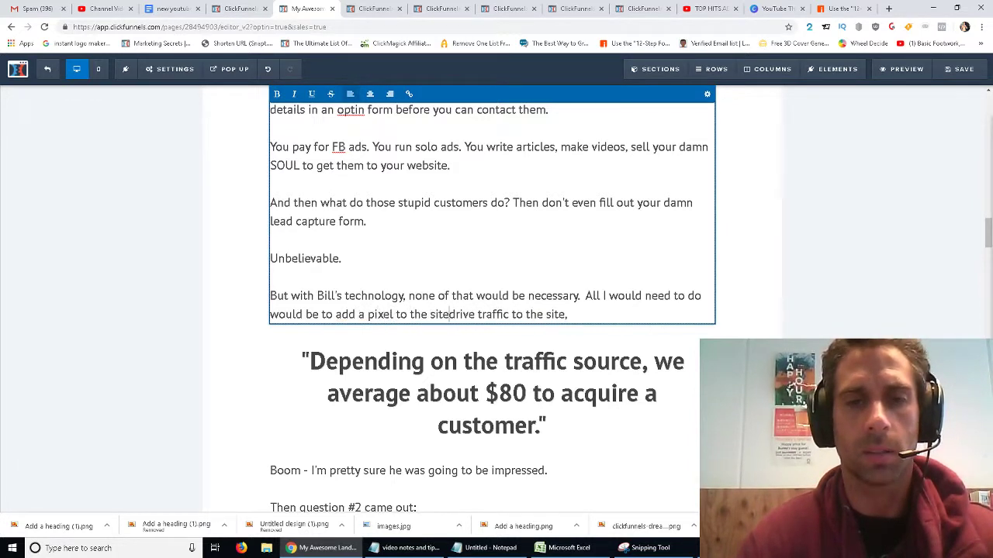
# Replace 'to the site' with loading the data into an autoresponder campaign or Facebook custom audience.
pyautogui.click(483, 315)
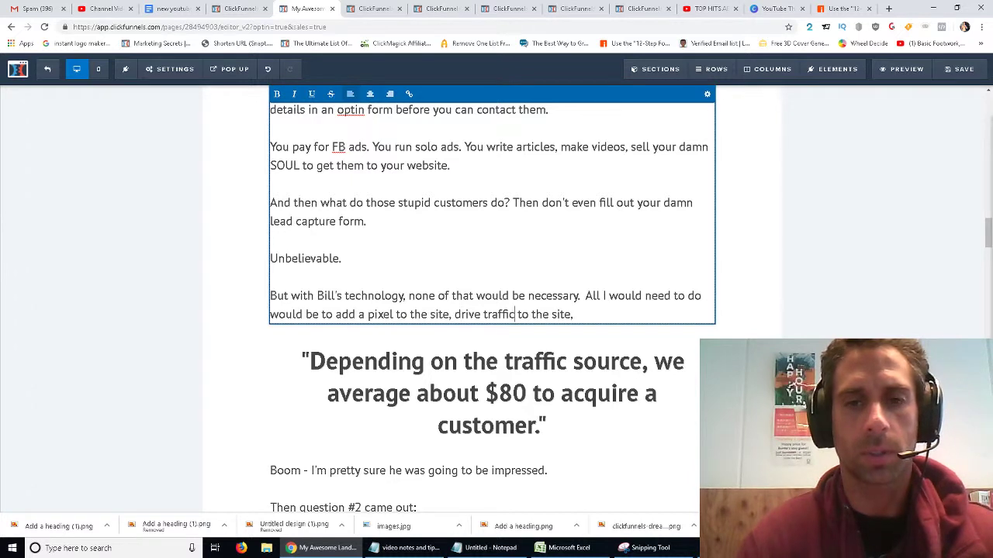
pyautogui.moveTo(517, 314); pyautogui.dragTo(572, 314)
pyautogui.write('through w')
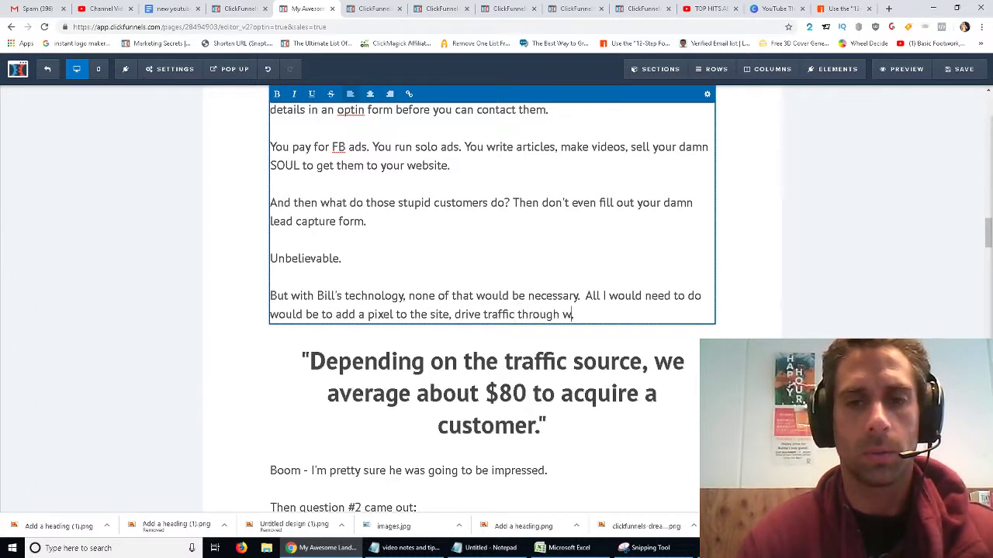
pyautogui.write('hatever means necessar')
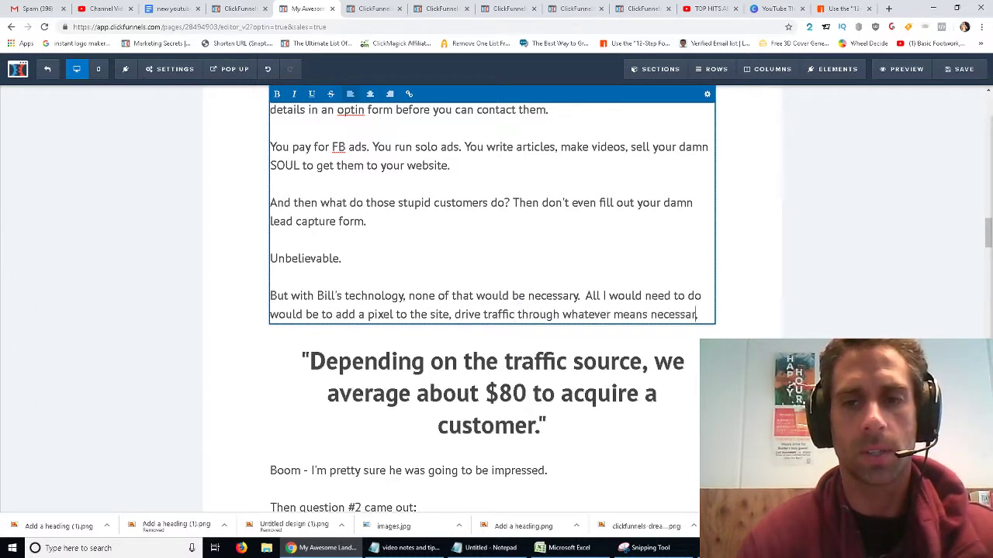
pyautogui.write('y')
pyautogui.write(' and then ')
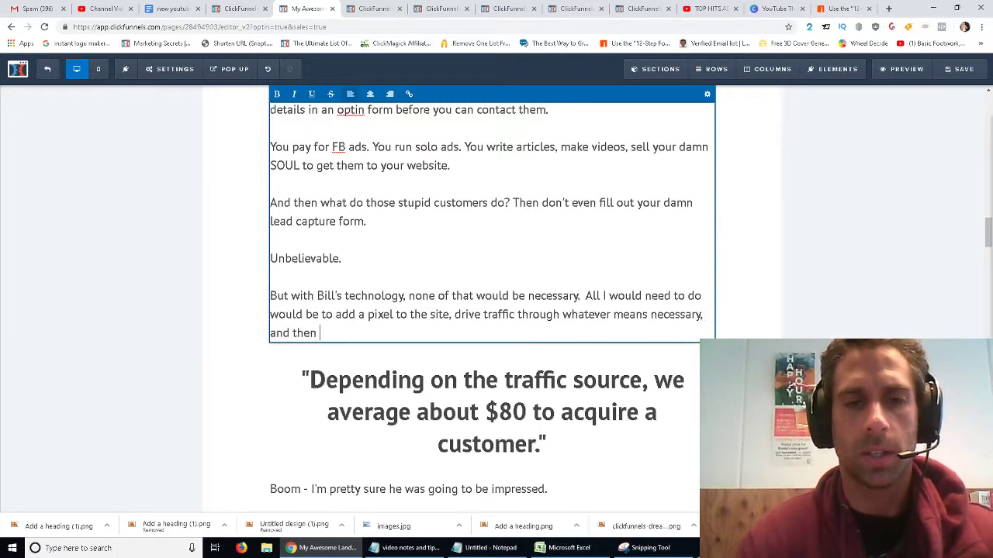
pyautogui.write('has')
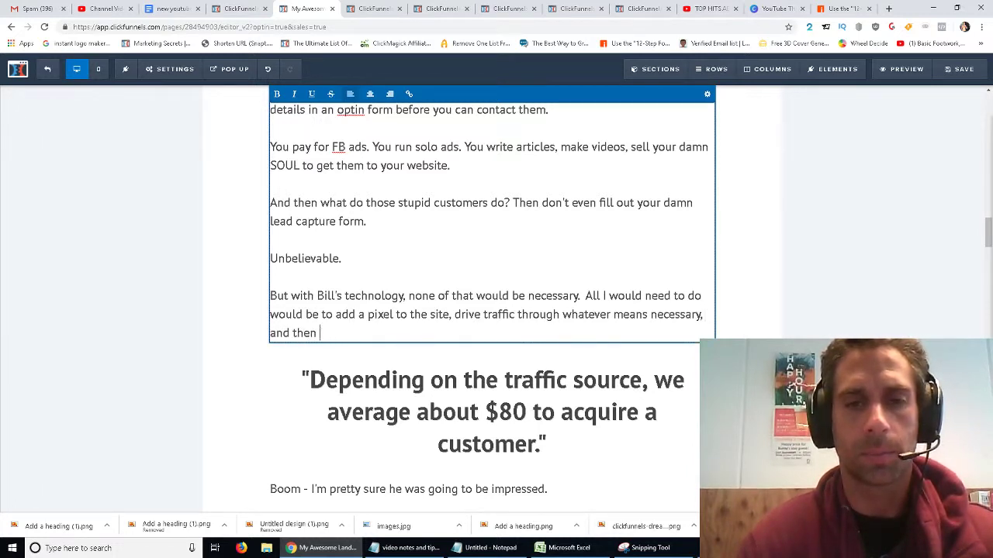
pyautogui.write('take the dat')
pyautogui.press('BackSpace')
pyautogui.press('BackSpace')
pyautogui.write('ata')
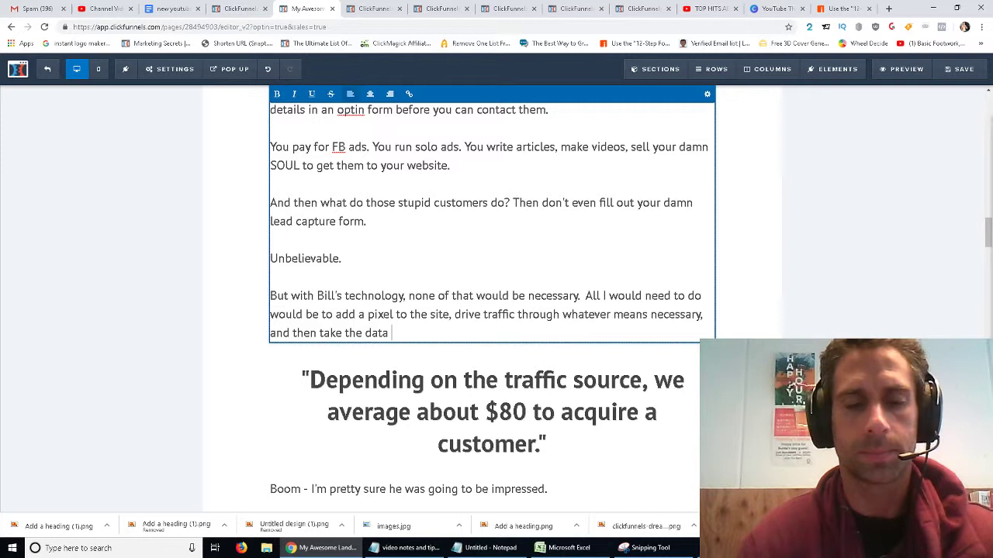
pyautogui.press('BackSpace')
pyautogui.press('BackSpace')
pyautogui.press('BackSpace')
pyautogui.press('BackSpace')
pyautogui.press('BackSpace')
pyautogui.press('BackSpace')
pyautogui.press('BackSpace')
pyautogui.press('BackSpace')
pyautogui.press('BackSpace')
pyautogui.press('BackSpace')
pyautogui.press('BackSpace')
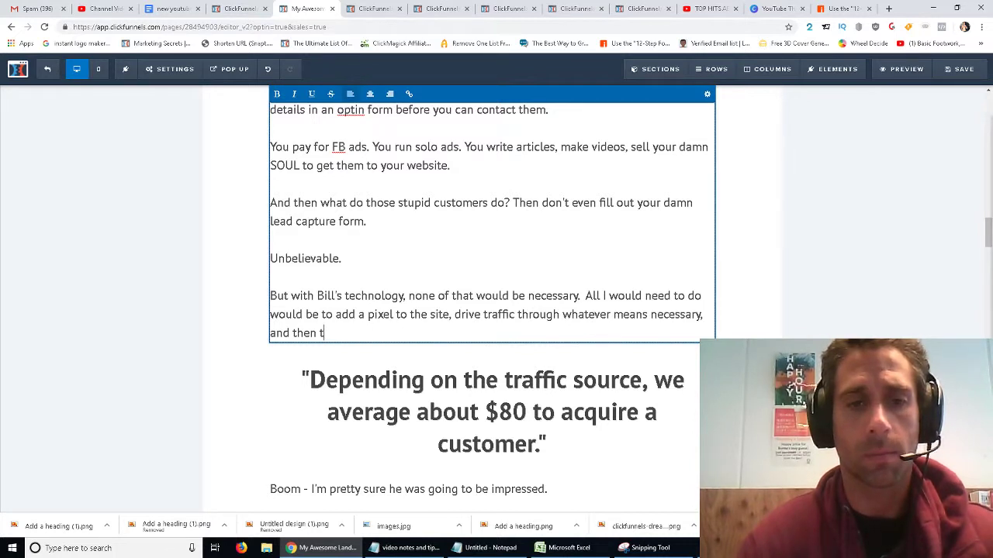
pyautogui.write('load the data')
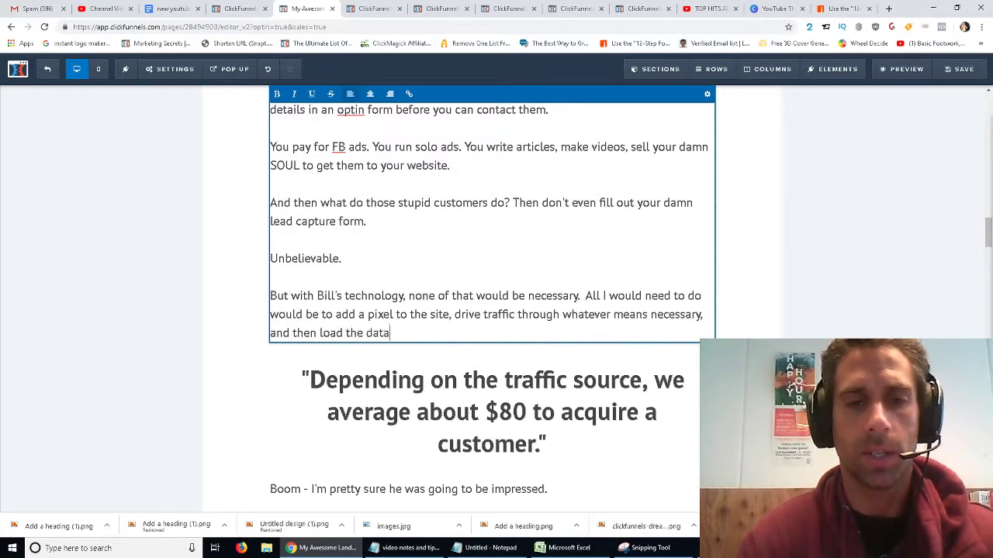
pyautogui.write(' into ei')
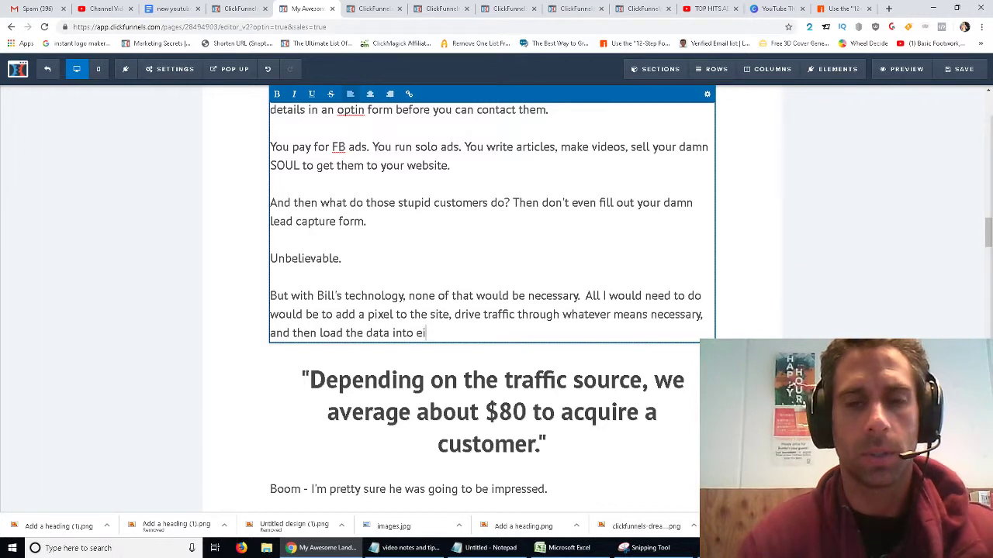
pyautogui.write('ther an autoresp')
pyautogui.press('BackSpace')
pyautogui.write('respo')
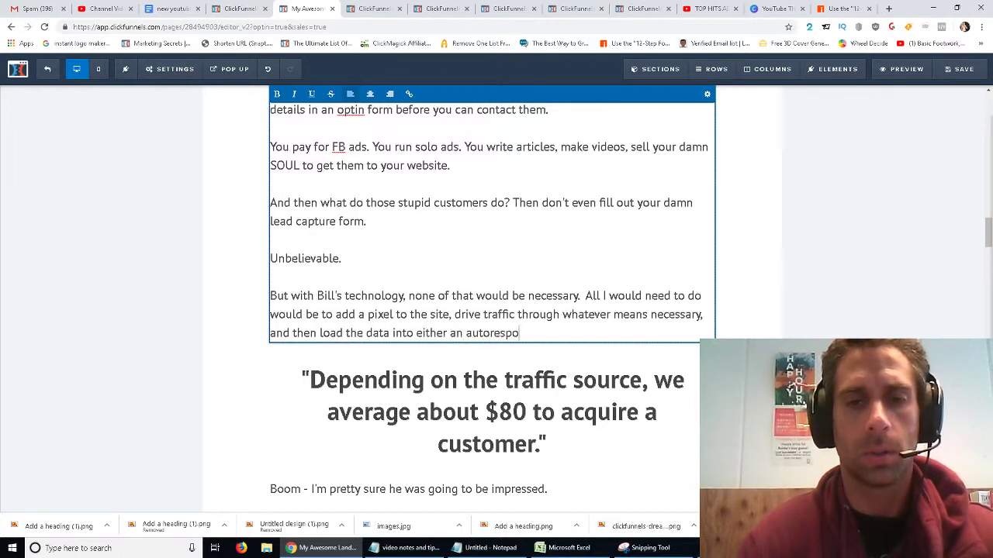
pyautogui.write('nder campaign ')
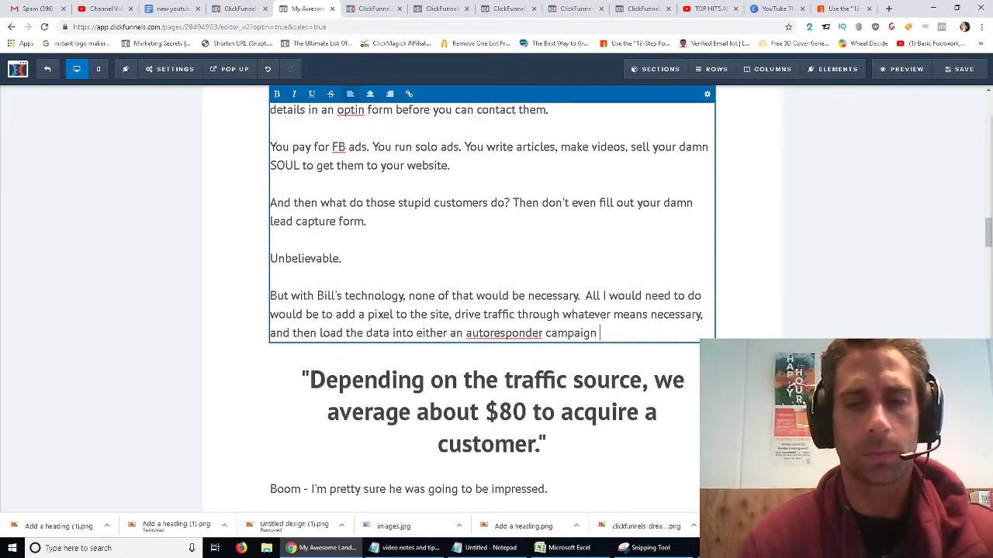
pyautogui.write('or a')
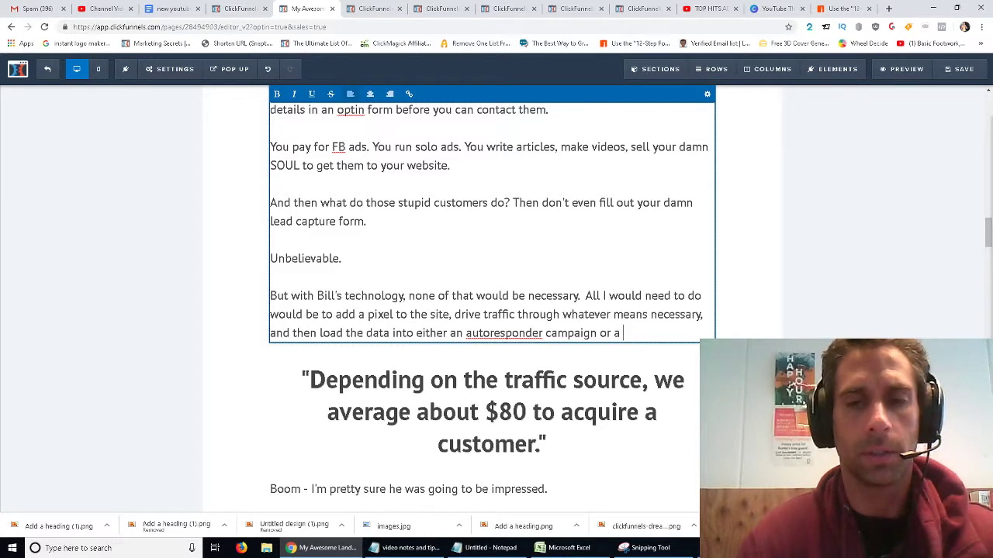
pyautogui.write(' custom a')
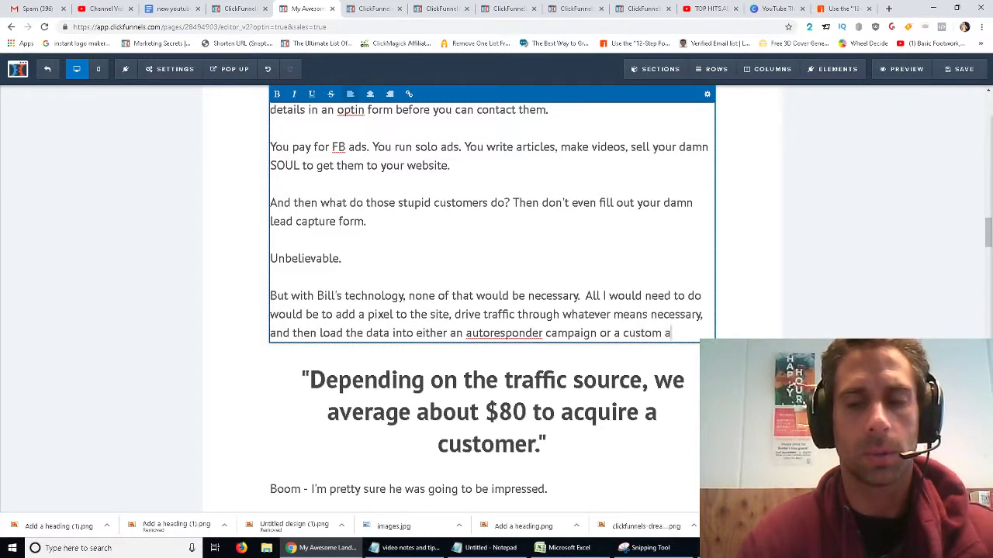
pyautogui.write('udience on Facebook.')
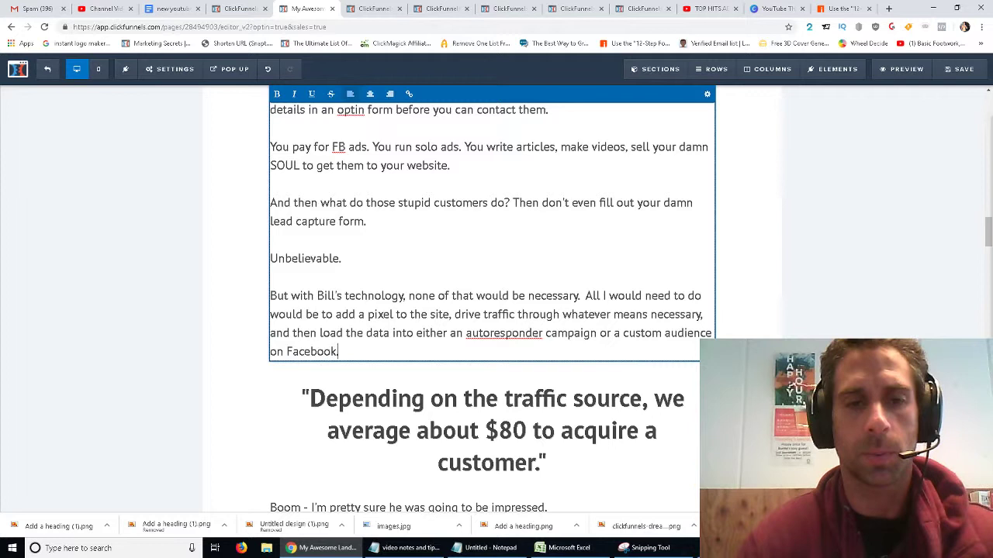
pyautogui.press('Return')
pyautogui.press('Return')
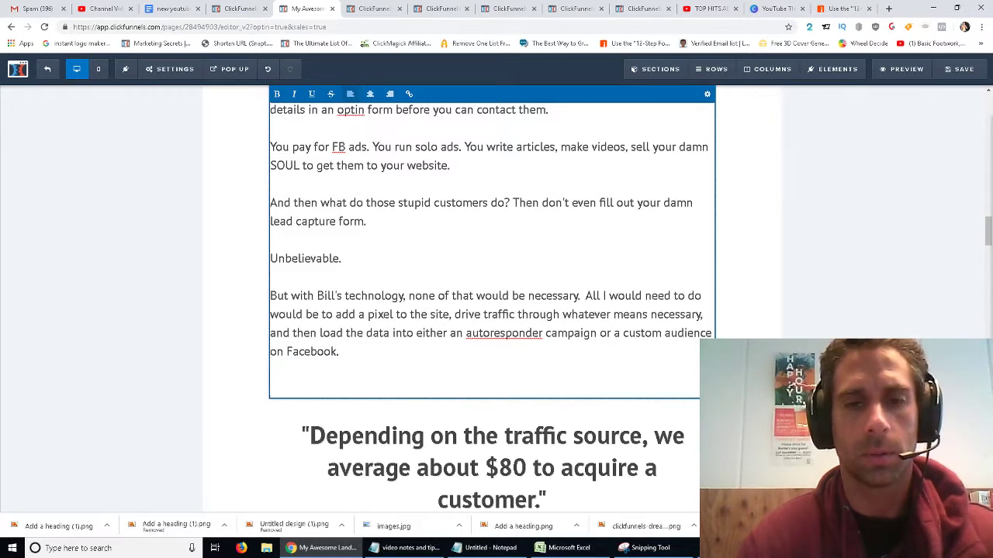
# Add 'While I was on this call, my eyes nearly popped out of my head.'.
pyautogui.write('While I was on')
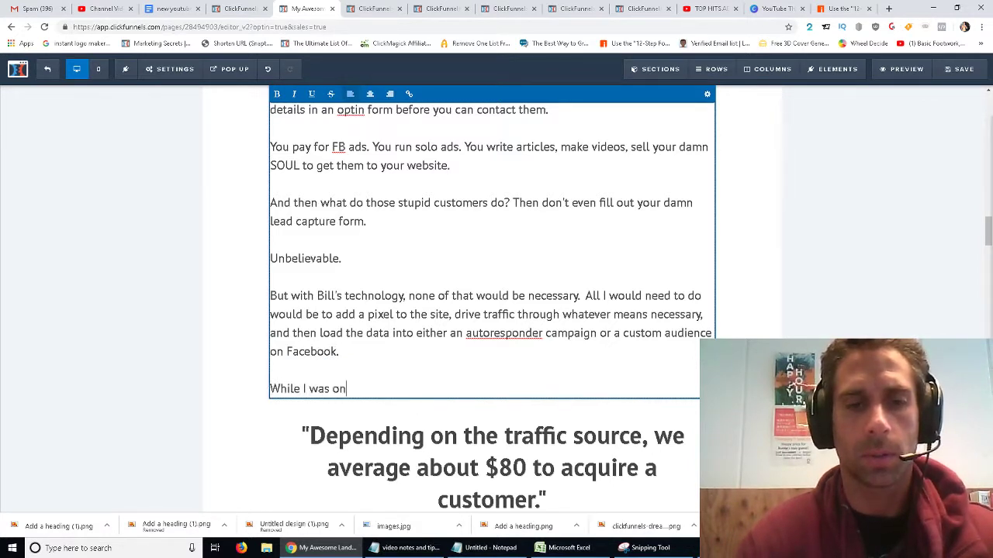
pyautogui.write(' this call, my eyes')
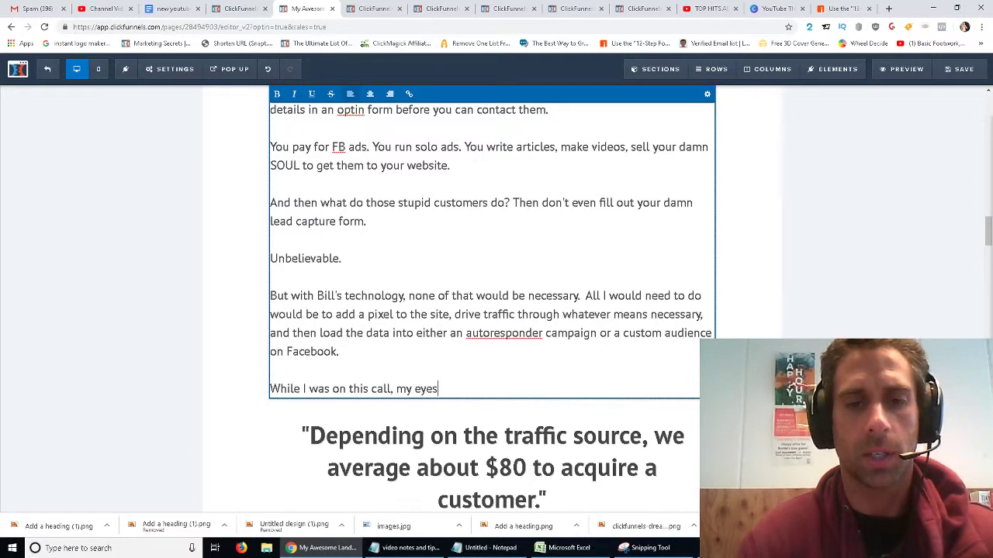
pyautogui.write(' nearly popped out of ')
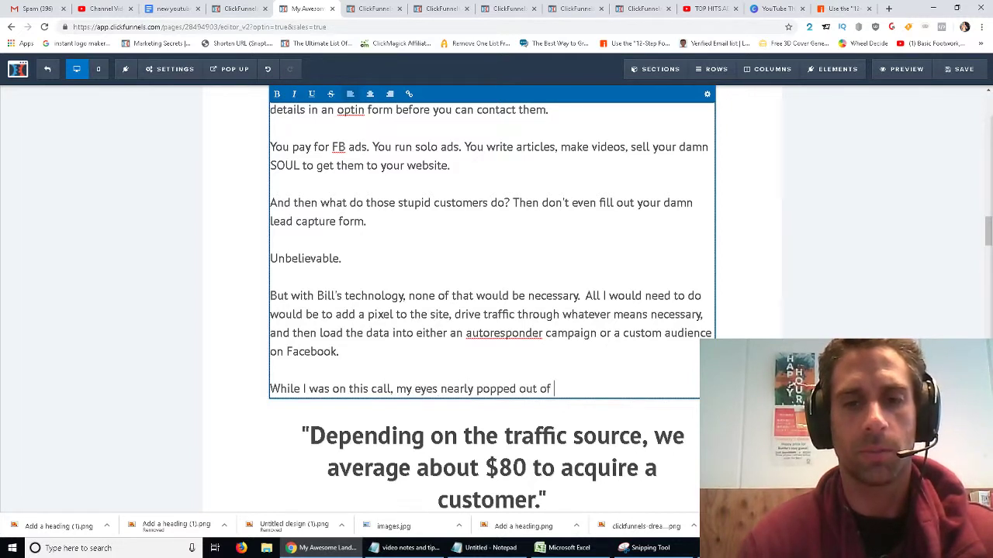
pyautogui.write('my head.')
pyautogui.press('Return')
pyautogui.press('BackSpace')
# Add the sentence that struggling ClickFunnels affiliates can appreciate Bill's solution for leads and traffic.
pyautogui.write('And ')
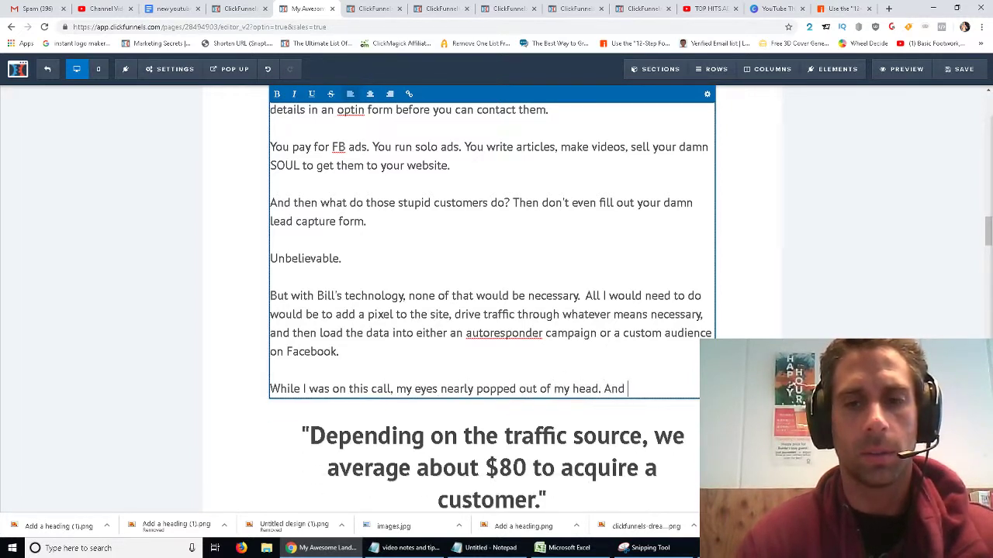
pyautogui.write("if you're a struglging")
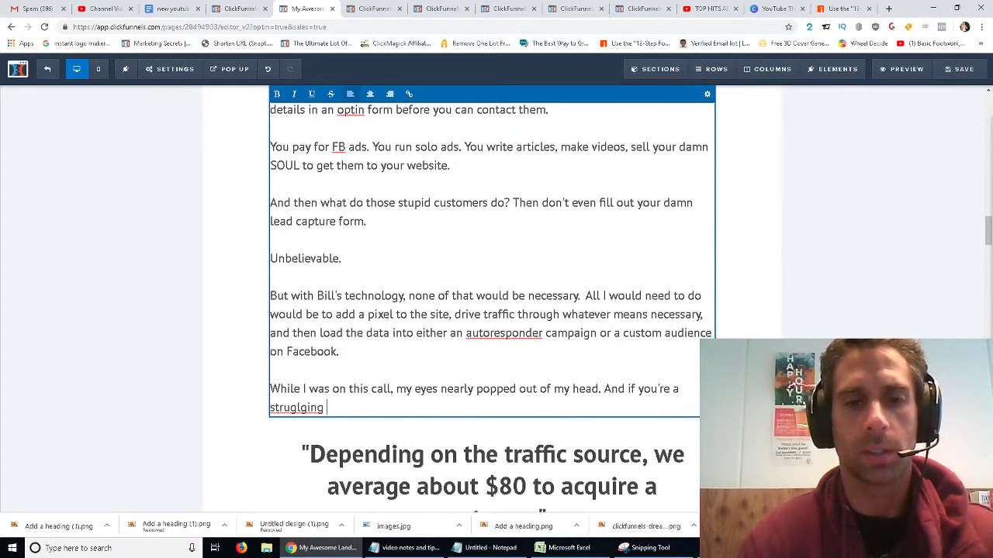
pyautogui.press('BackSpace')
pyautogui.press('BackSpace')
pyautogui.press('BackSpace')
pyautogui.press('BackSpace')
pyautogui.press('BackSpace')
pyautogui.press('BackSpace')
pyautogui.write('gling ClickF')
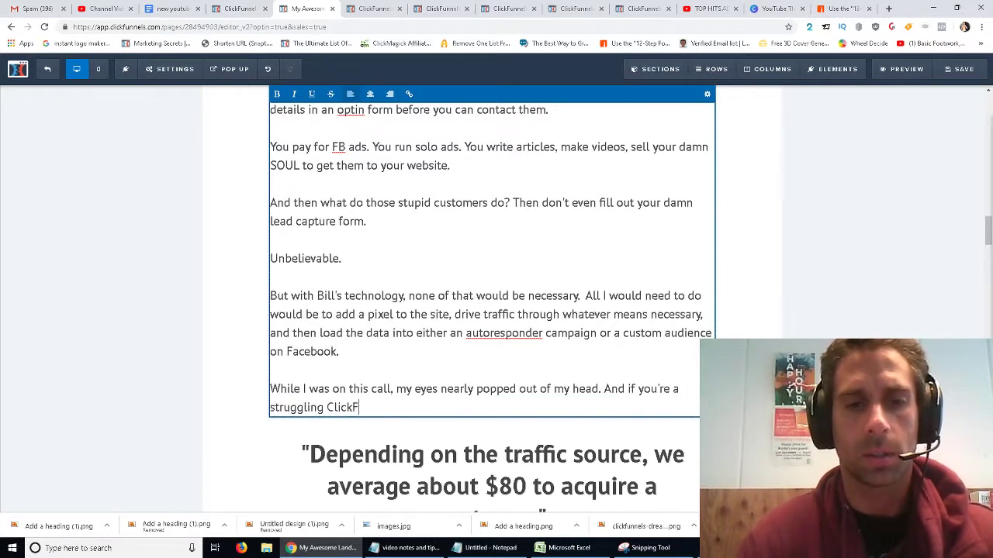
pyautogui.write('unnels affiliate who know')
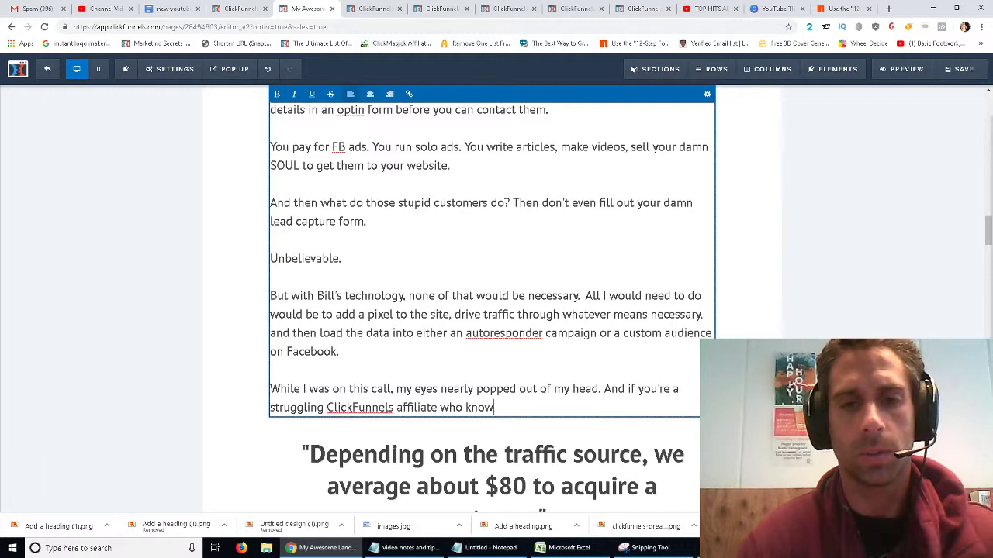
pyautogui.write('s a')
pyautogui.write('ANYTHING about')
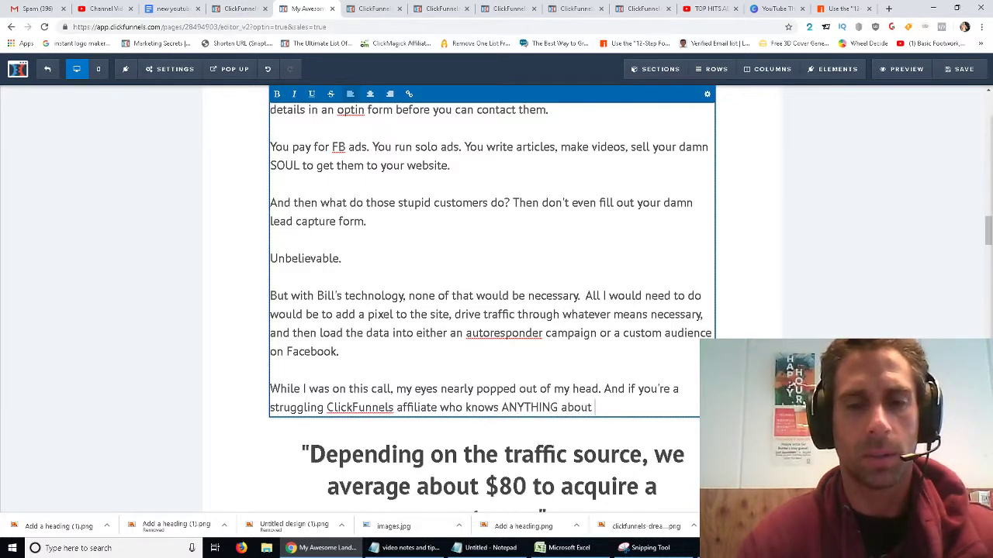
pyautogui.write(" what I've")
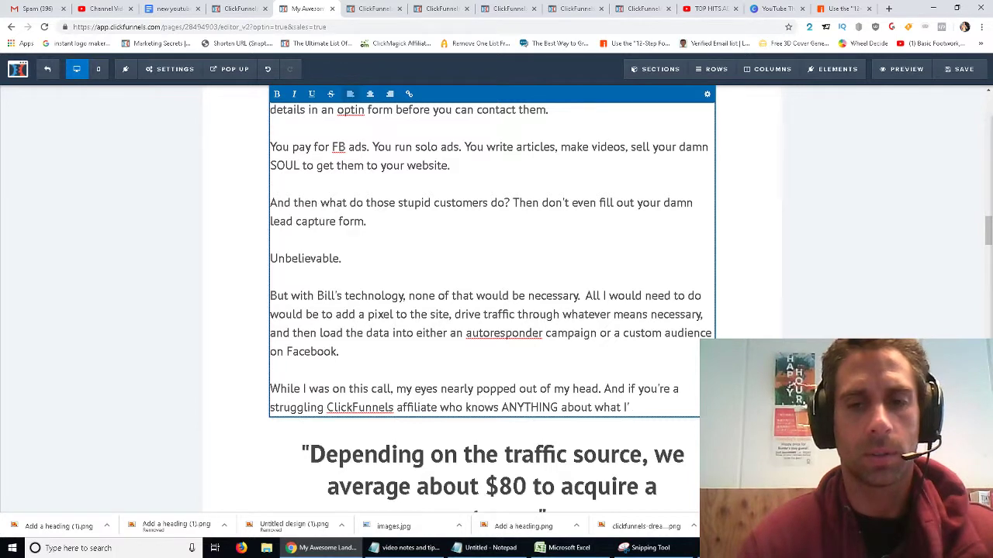
pyautogui.press('BackSpace')
pyautogui.press('BackSpace')
pyautogui.press('BackSpace')
pyautogui.press('BackSpace')
pyautogui.press('BackSpace')
pyautogui.press('BackSpace')
pyautogui.press('BackSpace')
pyautogui.write('how difficu')
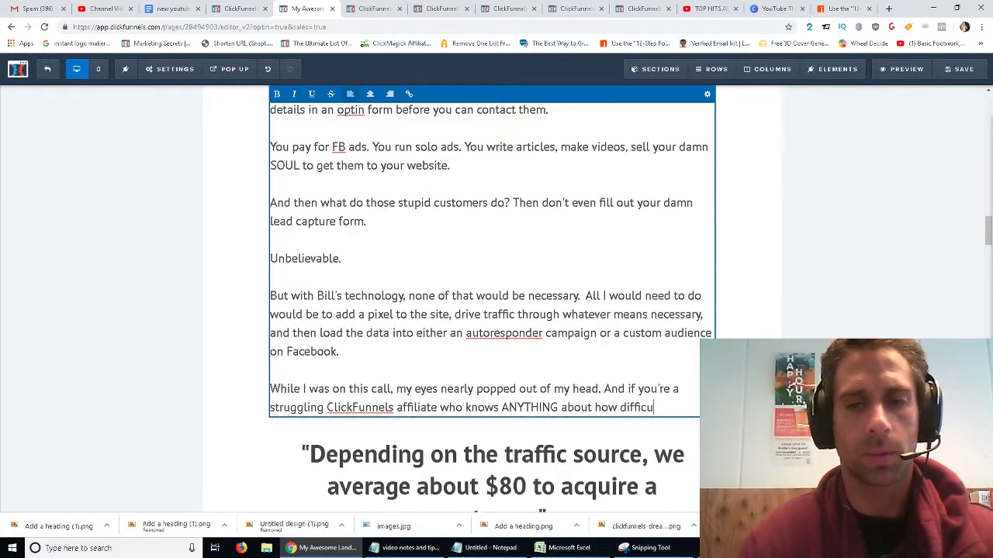
pyautogui.write('lt it is to generate ')
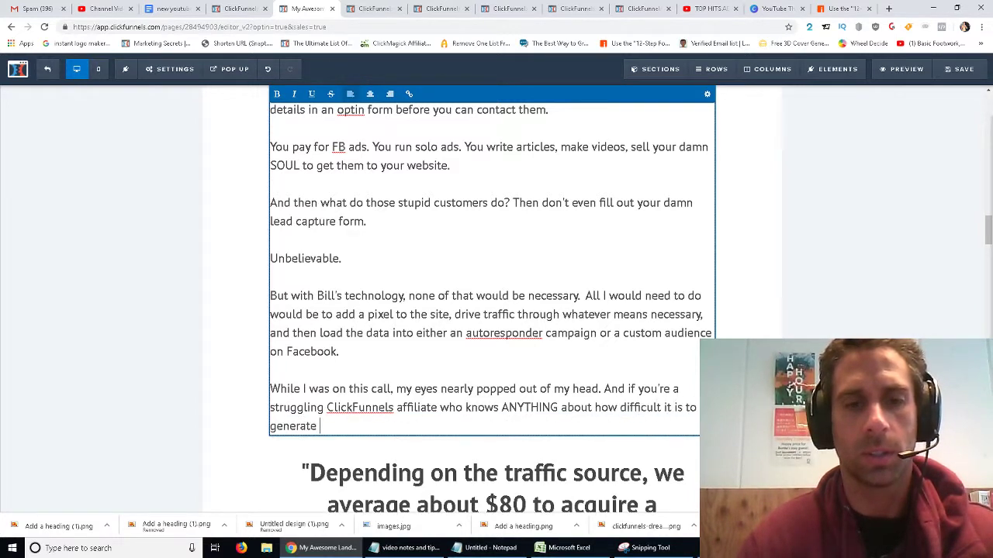
pyautogui.write('leads and get traffic, th')
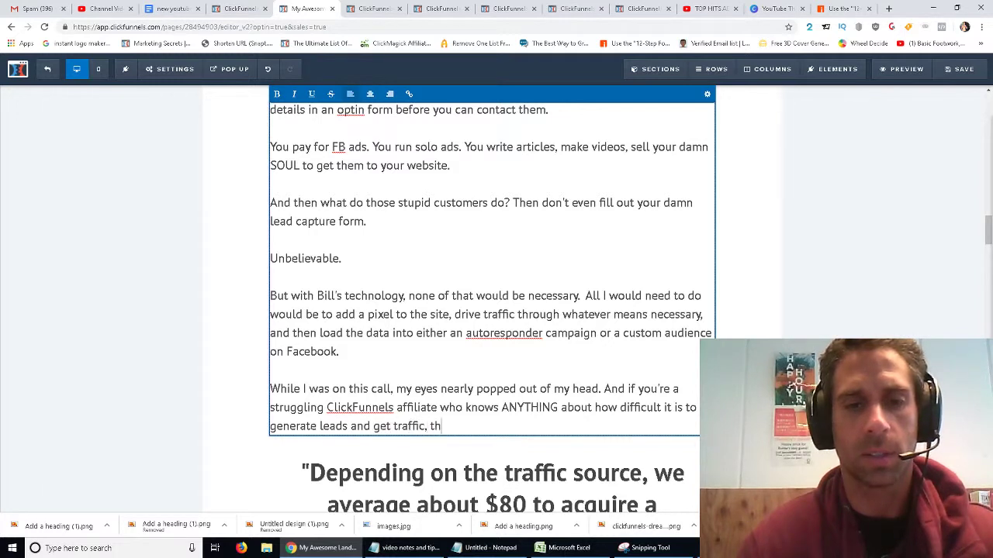
pyautogui.write('en you can ap')
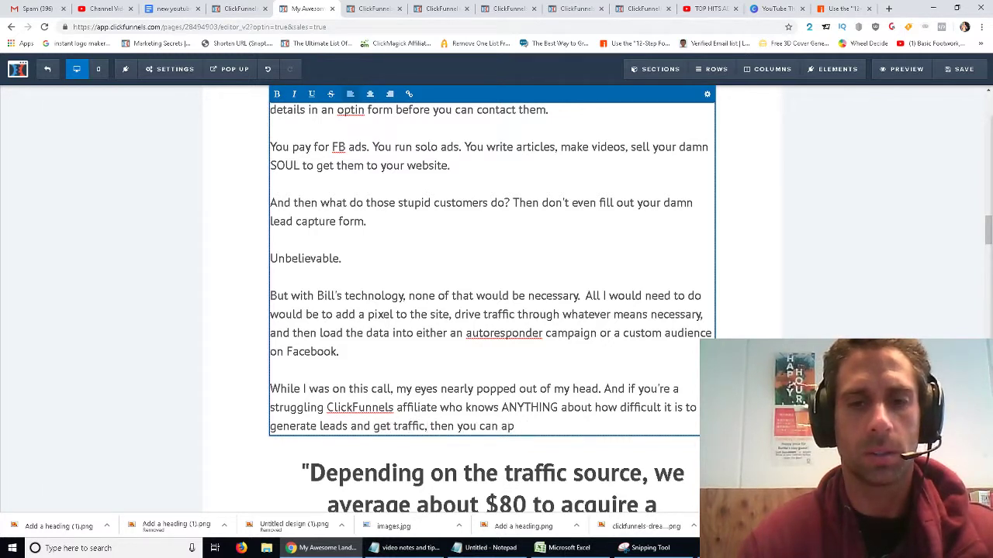
pyautogui.write('repreciate ')
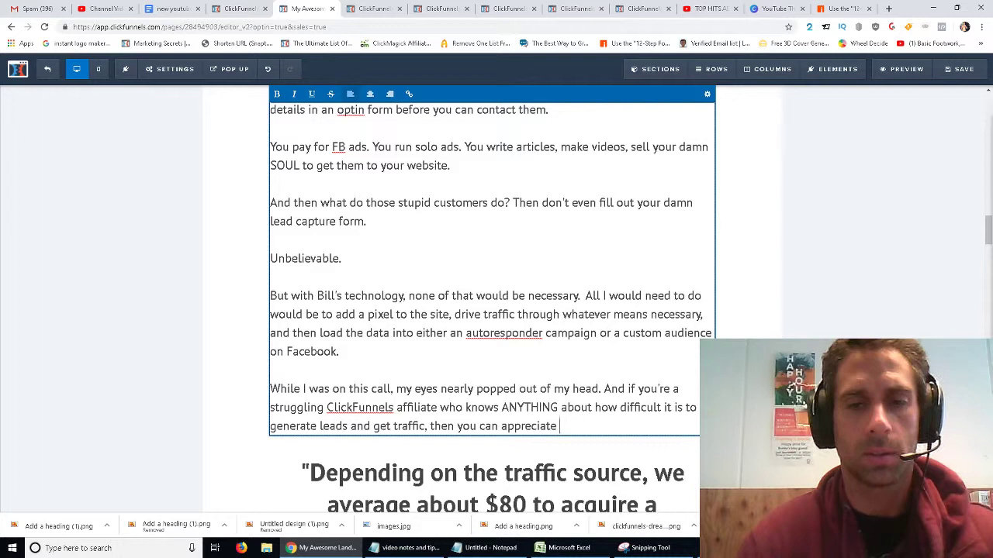
pyautogui.write('the solution t')
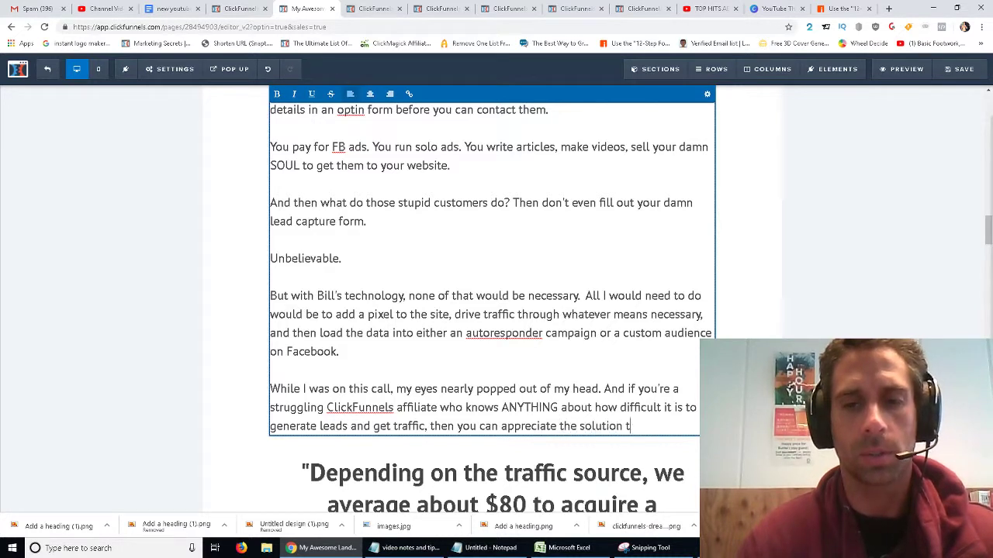
pyautogui.write('hat Bill ')
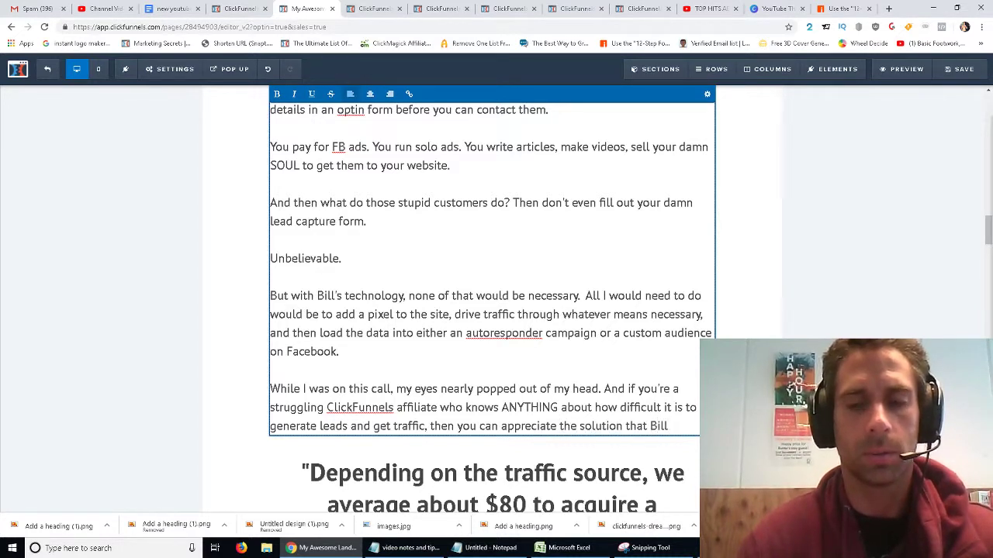
pyautogui.write('was providing.')
pyautogui.press('Return')
pyautogui.press('Return')
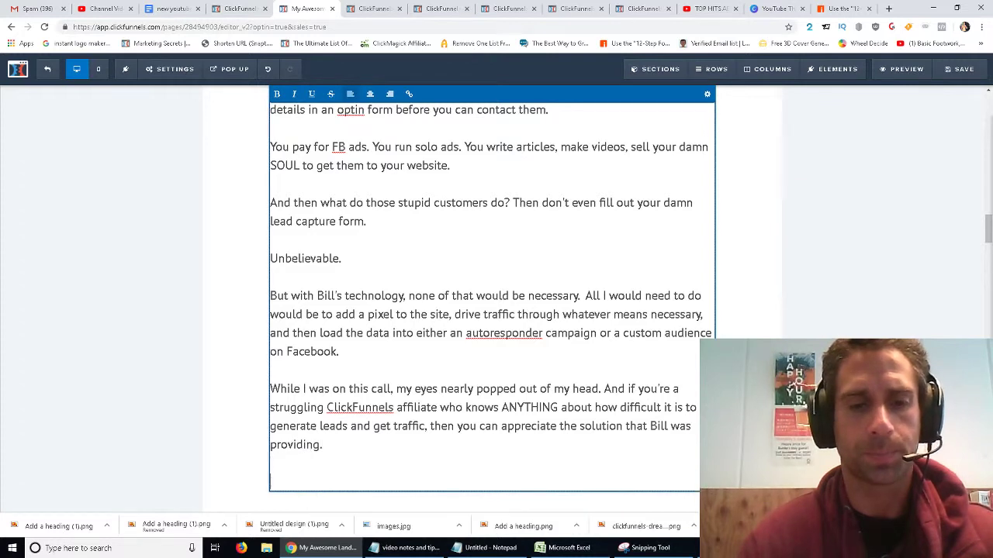
# Start 'Now to be honest…', calling using the technology for affiliate sign ups a little shortsighted.
pyautogui.write('Now')
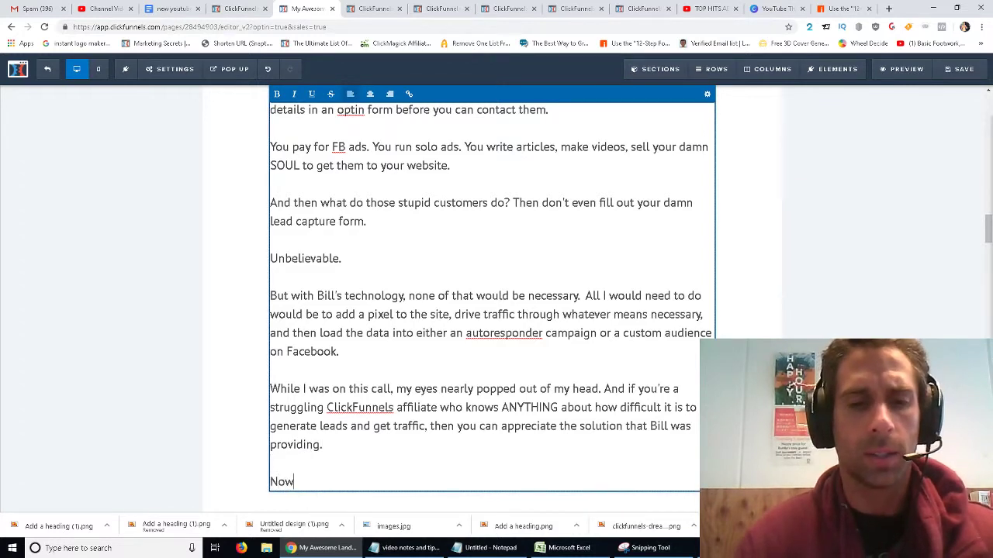
pyautogui.write(' to be honest, using')
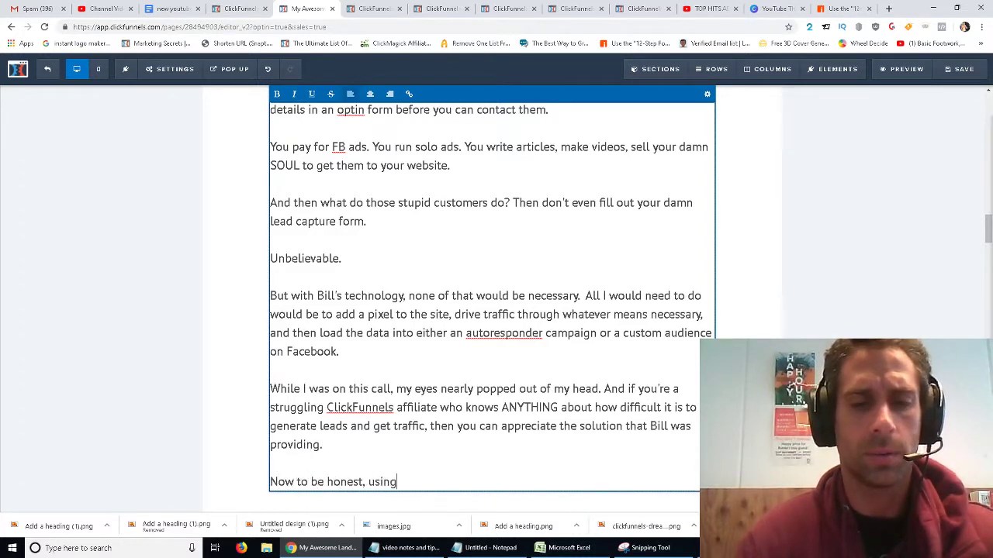
pyautogui.write(' this technology ')
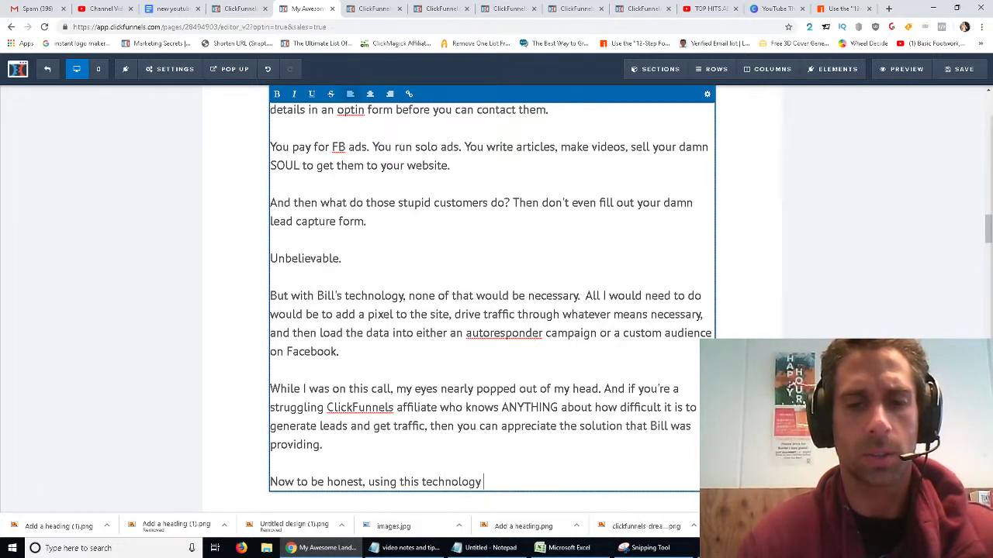
pyautogui.write('for getting Cli')
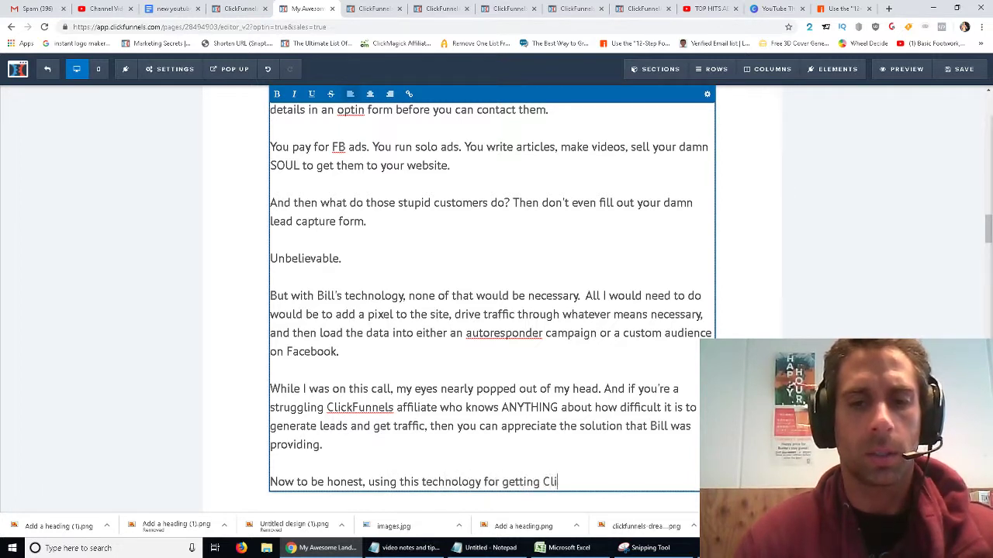
pyautogui.write('ckFunnels affiliate se')
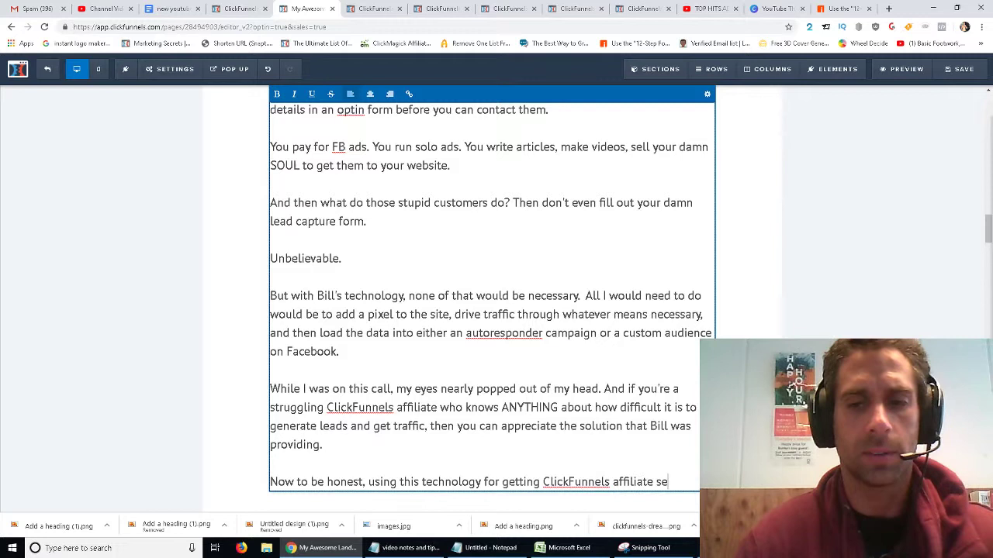
pyautogui.press('BackSpace')
pyautogui.write('s even seem')
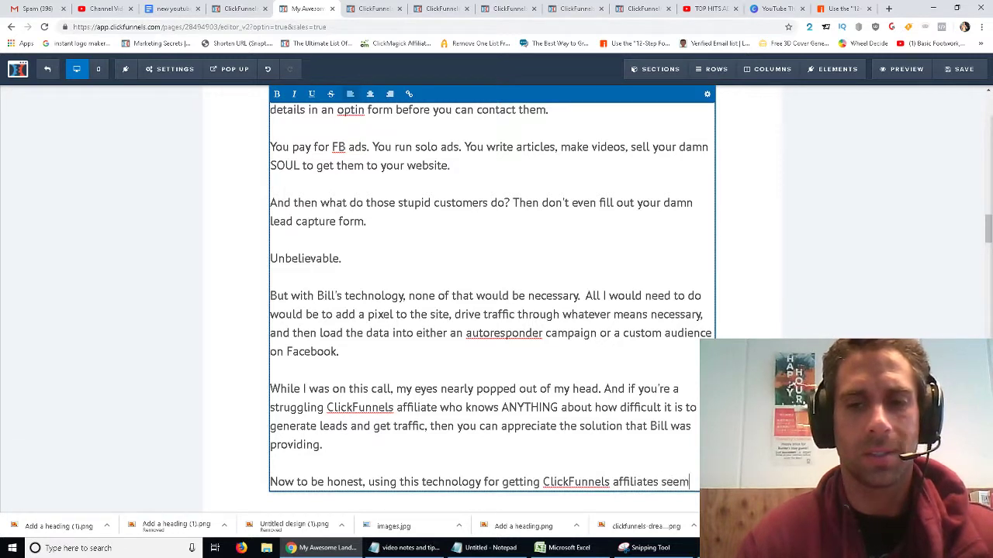
pyautogui.write('s')
pyautogui.press('BackSpace')
pyautogui.press('BackSpace')
pyautogui.press('BackSpace')
pyautogui.press('BackSpace')
pyautogui.press('BackSpace')
pyautogui.write('ev')
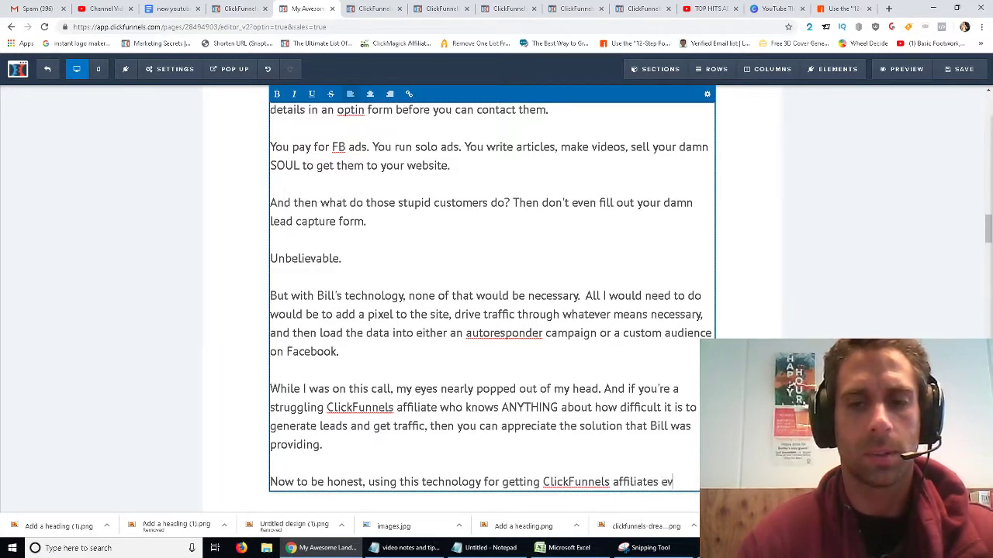
pyautogui.write('en seems a littel')
pyautogui.press('BackSpace')
pyautogui.press('BackSpace')
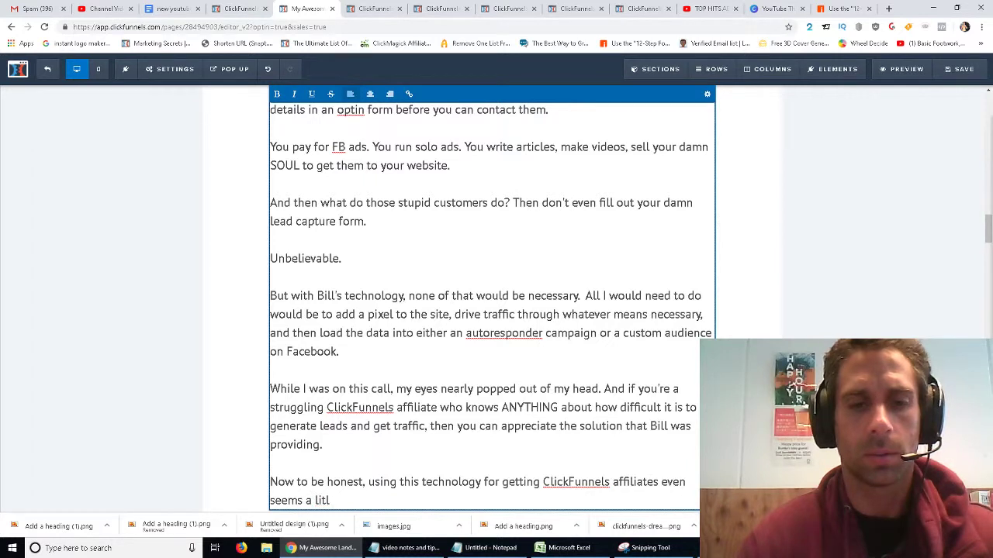
pyautogui.write('le shortsighted')
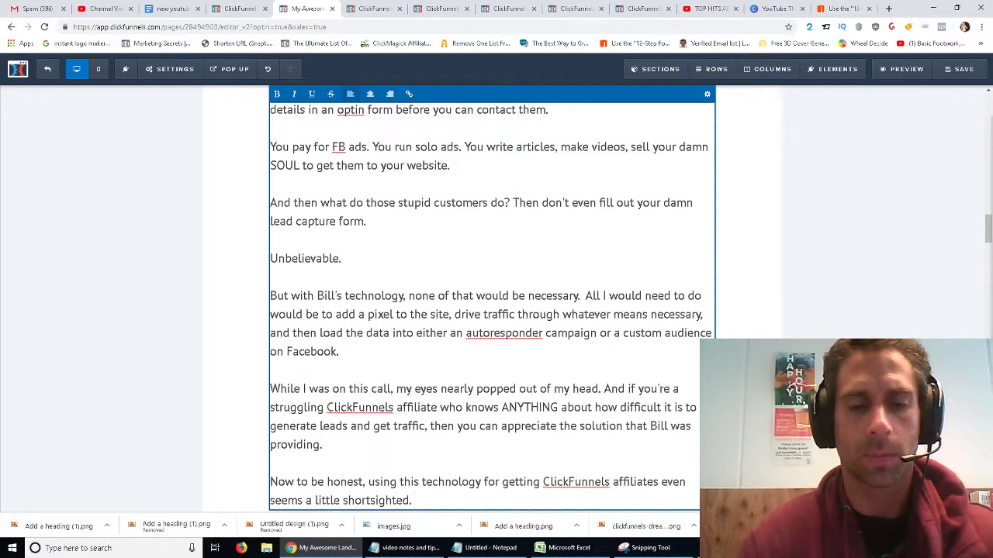
pyautogui.write('. ')
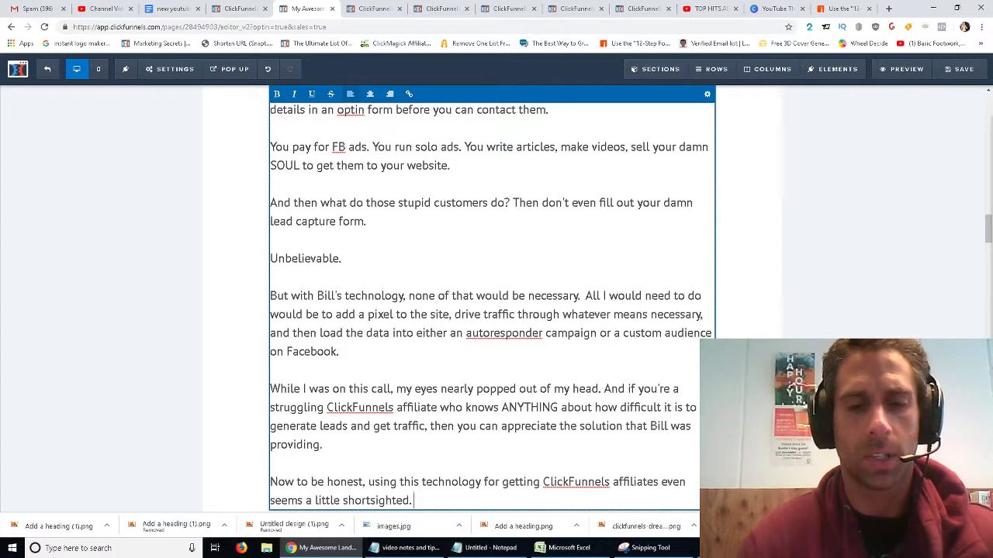
pyautogui.write('Aff')
# Contrast $40 - $120 monthly affiliate sign ups with 5x - 10x from high end coaching.
pyautogui.press('BackSpace')
pyautogui.press('BackSpace')
pyautogui.press('BackSpace')
pyautogui.write('Affilates')
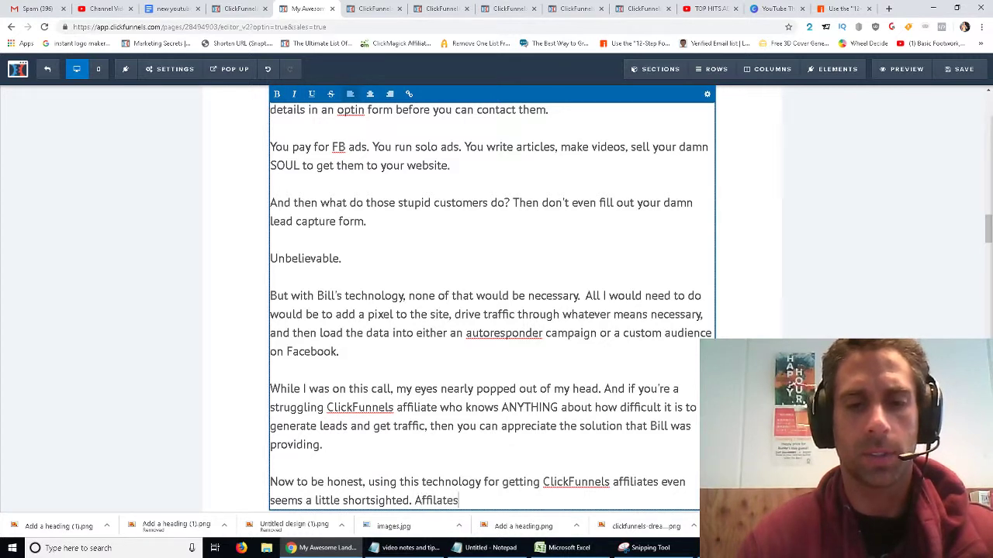
pyautogui.press('BackSpace')
pyautogui.press('BackSpace')
pyautogui.press('BackSpace')
pyautogui.press('BackSpace')
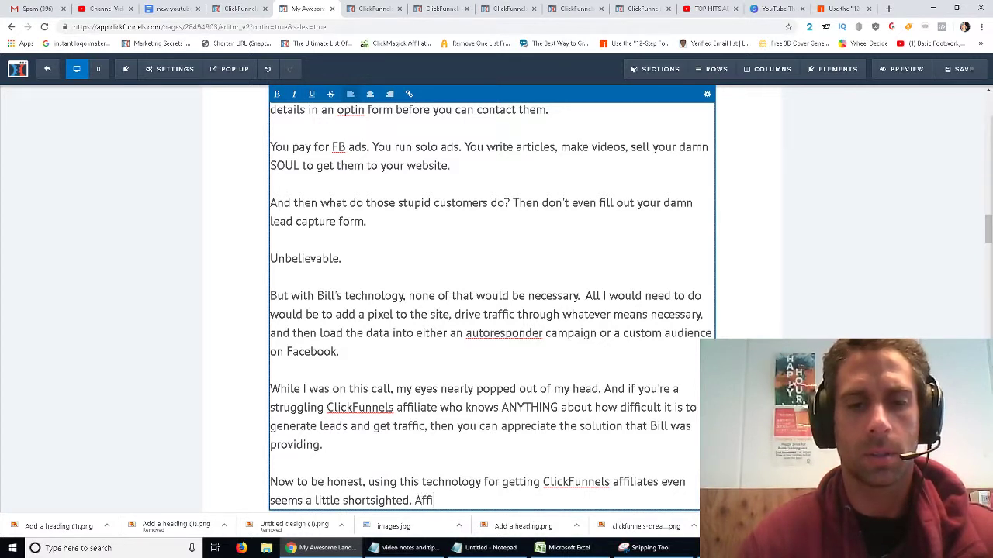
pyautogui.write('liate sign ups')
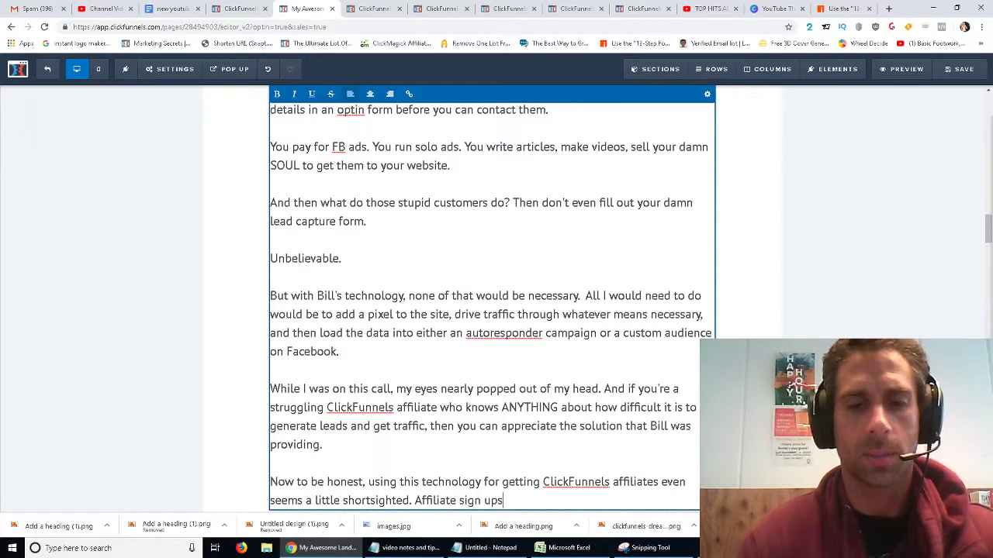
pyautogui.write(' only pay $40')
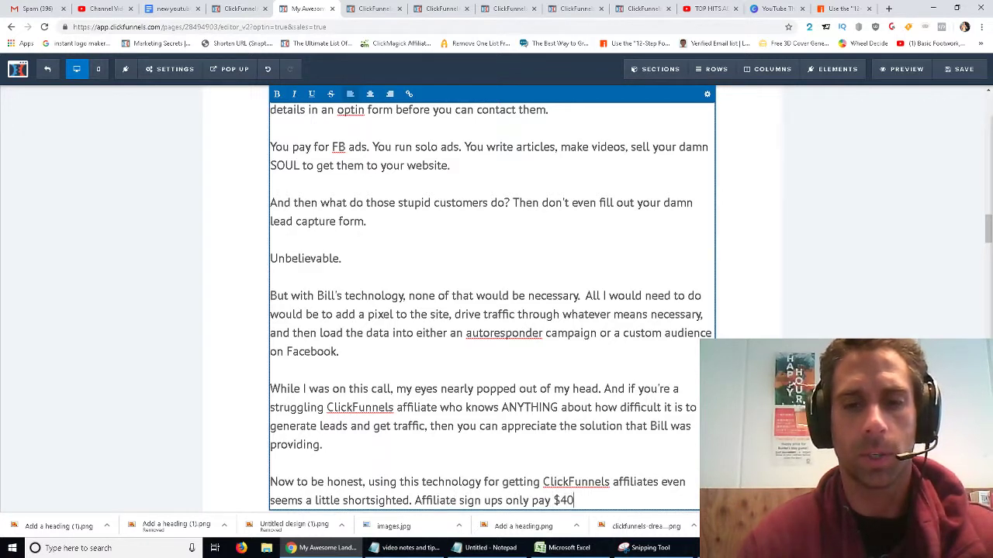
pyautogui.write(' - ')
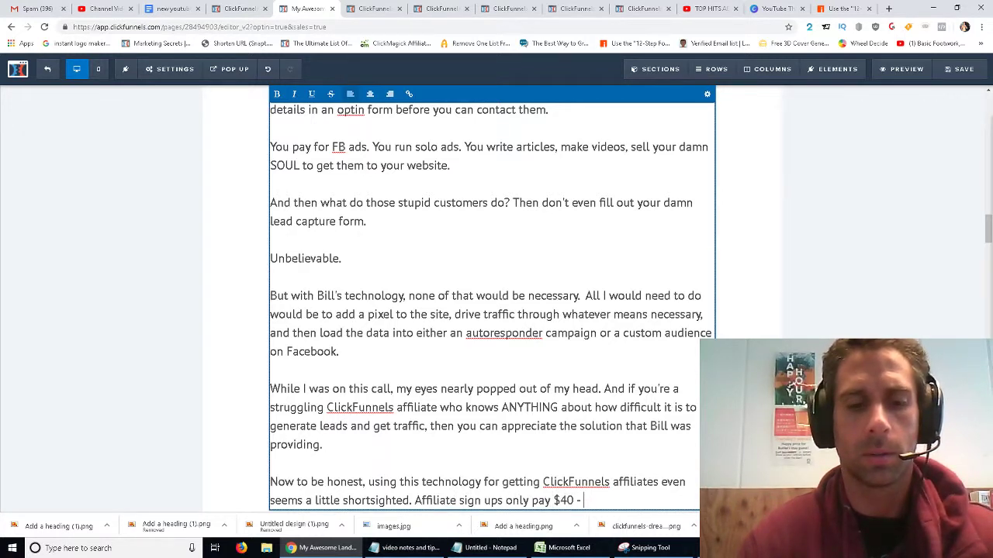
pyautogui.write('$120 a month')
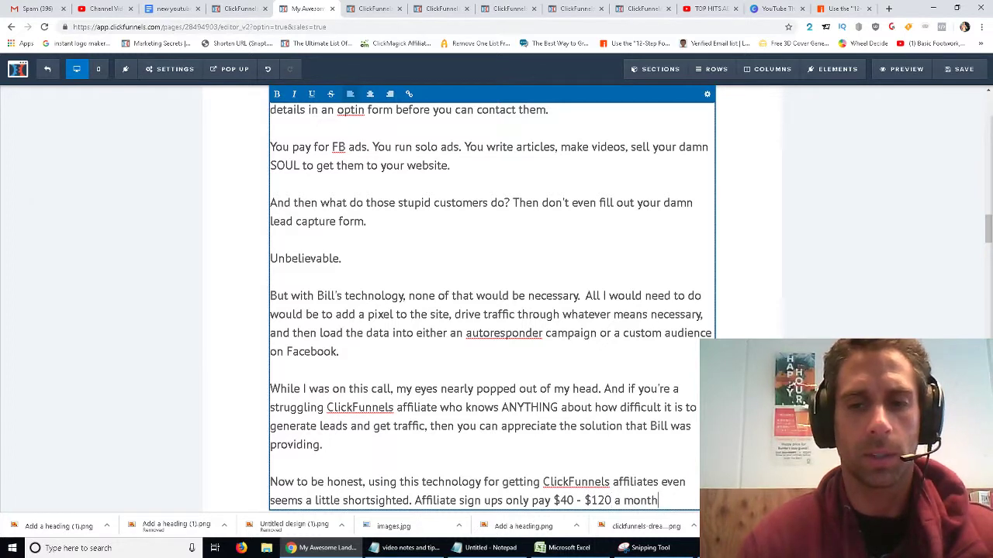
pyautogui.write(', when')
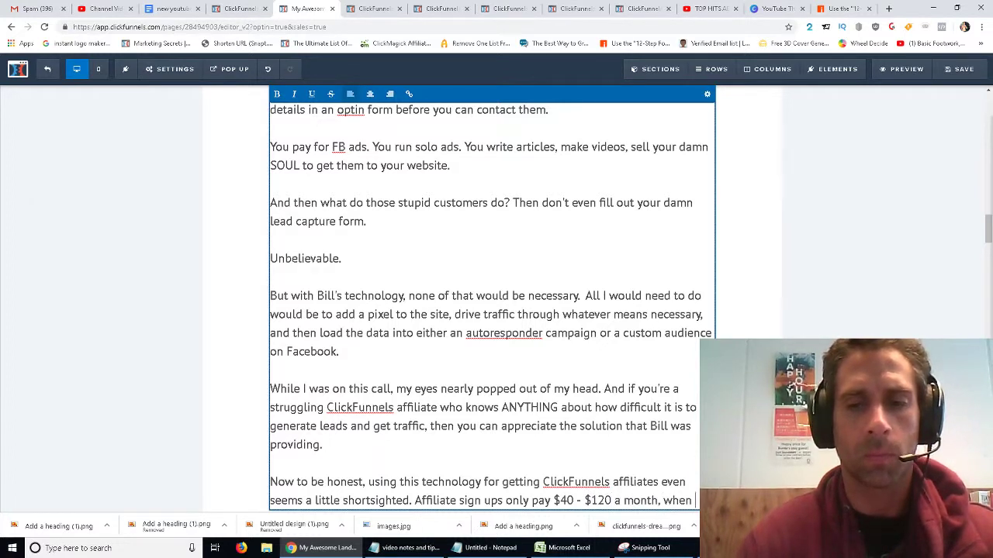
pyautogui.press('BackSpace')
pyautogui.press('BackSpace')
pyautogui.press('BackSpace')
pyautogui.press('BackSpace')
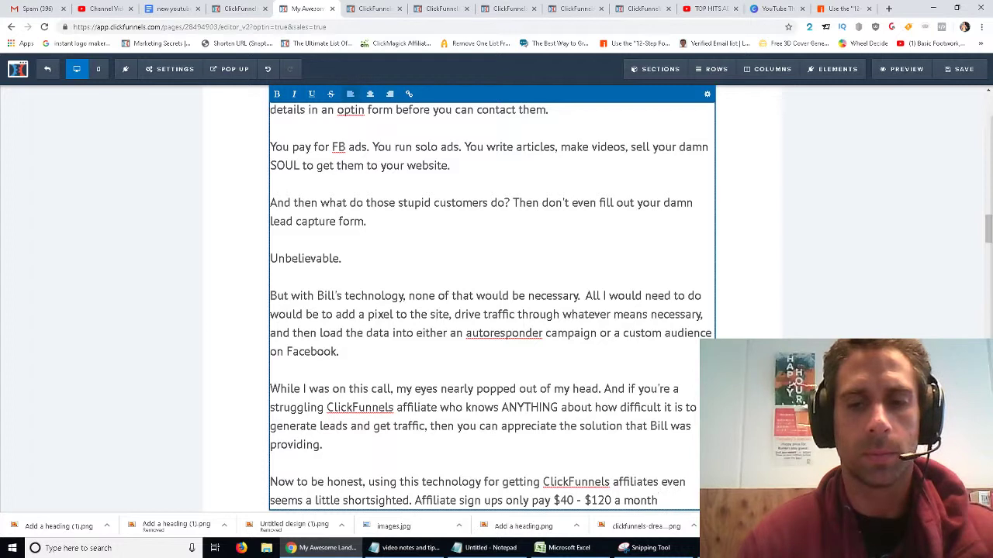
pyautogui.write(', whereas I could be selling')
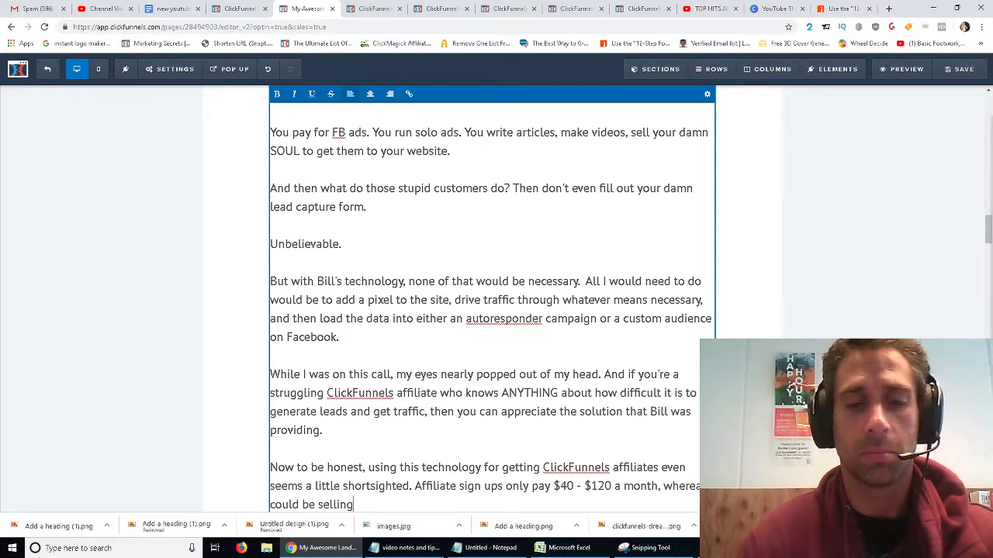
pyautogui.write(' my own services ')
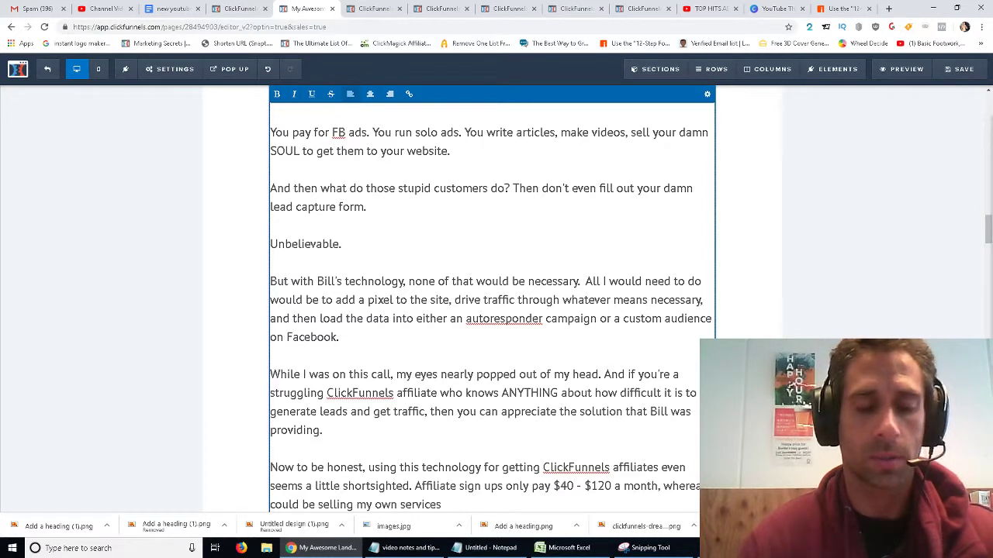
pyautogui.write('(hgih')
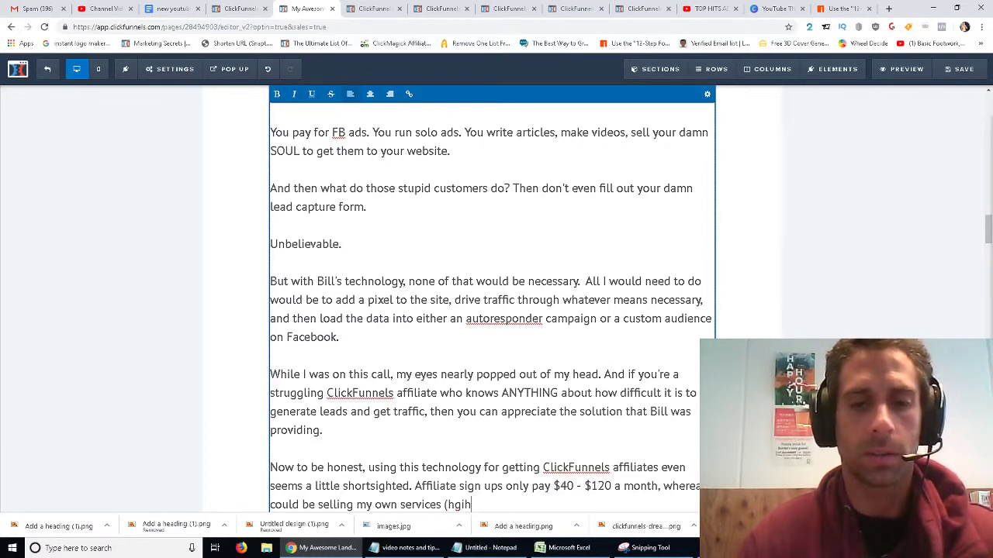
pyautogui.press('BackSpace')
pyautogui.press('BackSpace')
pyautogui.press('BackSpace')
pyautogui.write('igh end coaching, ')
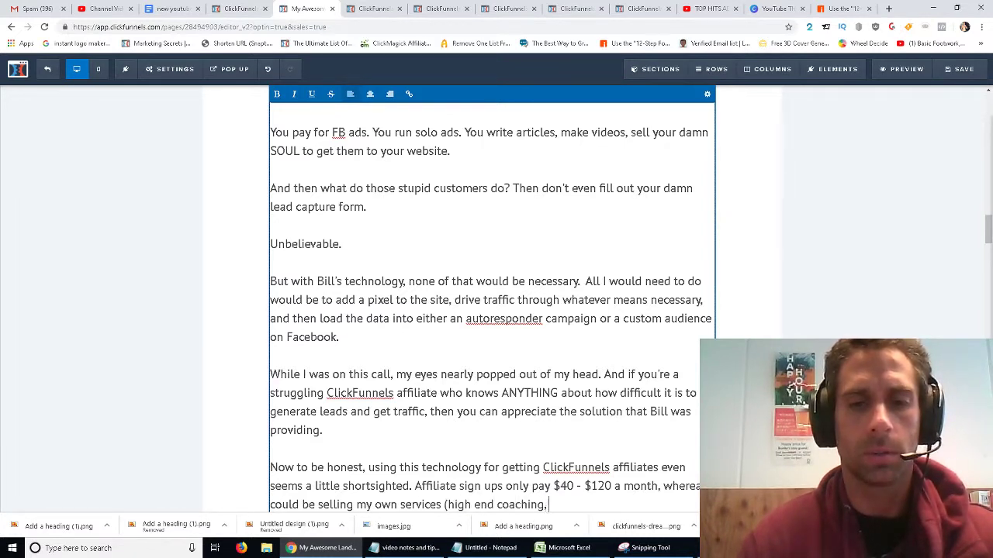
pyautogui.write('for example) for 5')
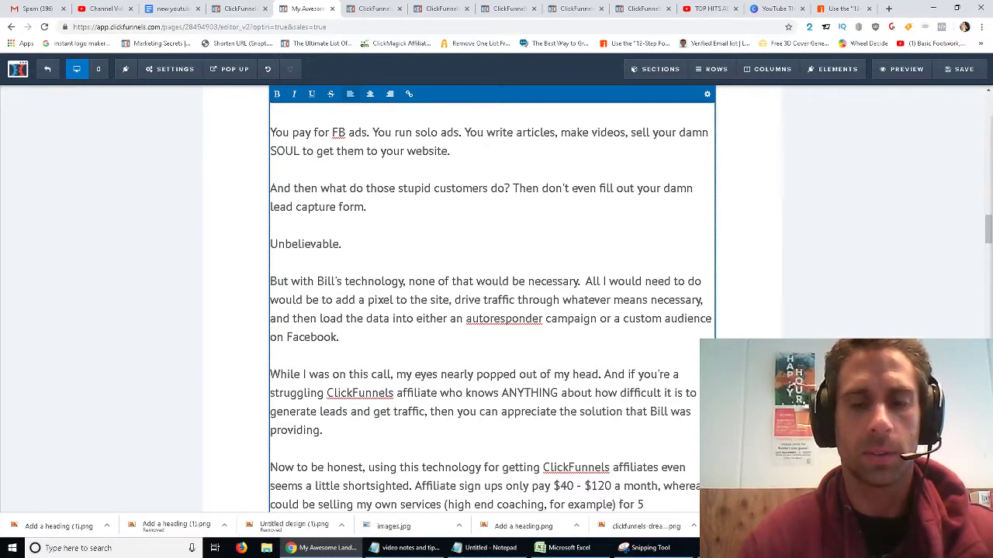
pyautogui.write('x - 10x that amount!')
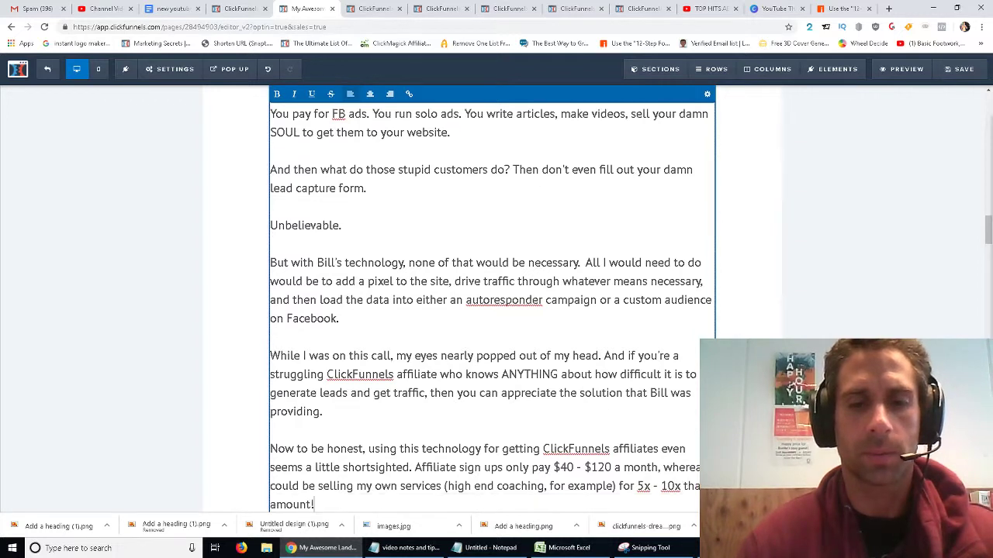
# Add a paragraph: 'But I had it in my head that I wanted to win that damn Dream Car. And I had other reasons for wanting to succeed too...'.
pyautogui.press('Return')
pyautogui.write('But ')
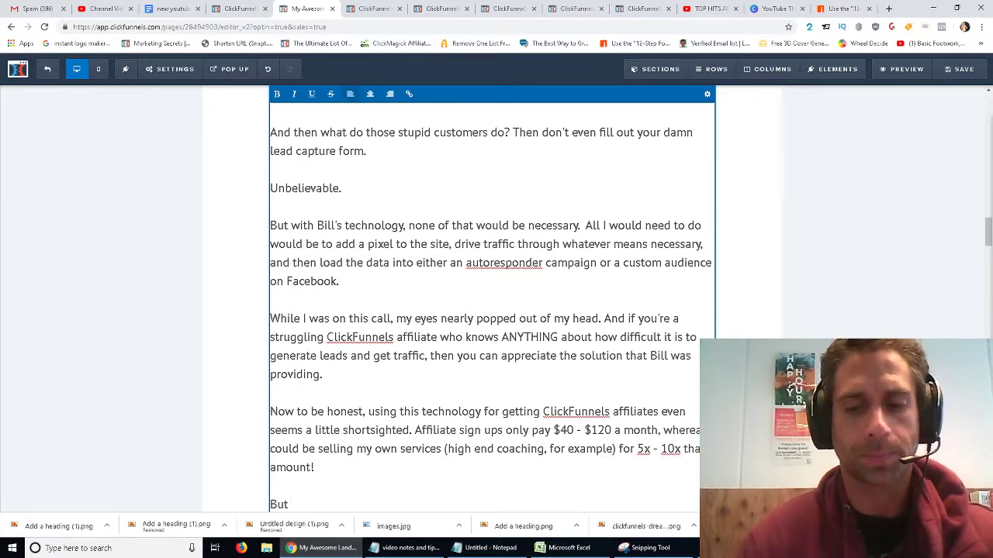
pyautogui.write('I had it in my')
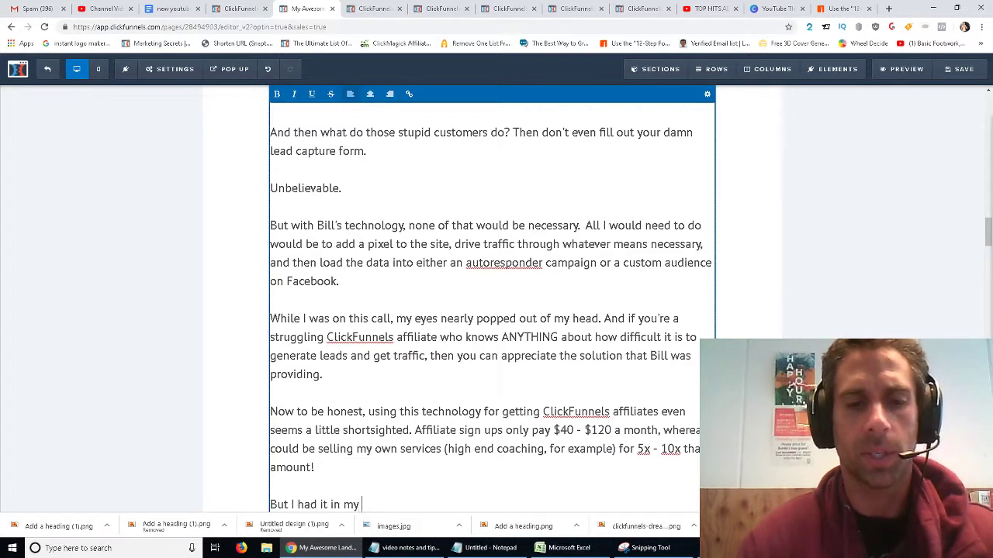
pyautogui.write(' head that I wanted to w')
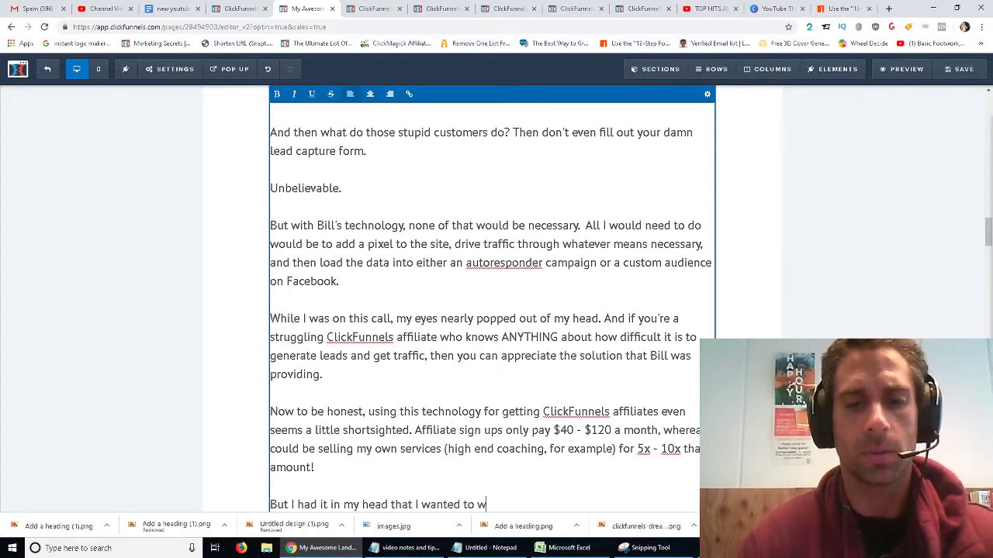
pyautogui.write('in that damn Dream Car')
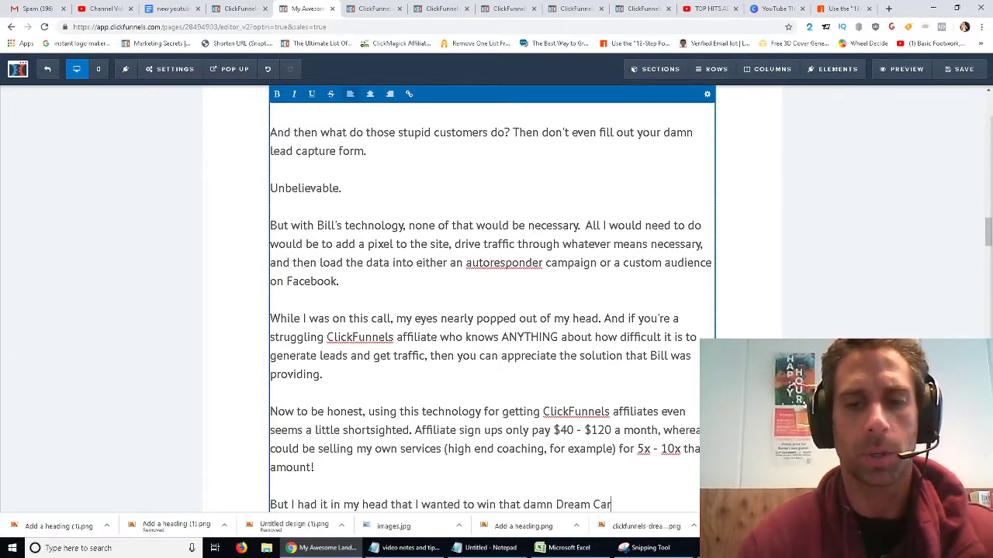
pyautogui.write('. And f')
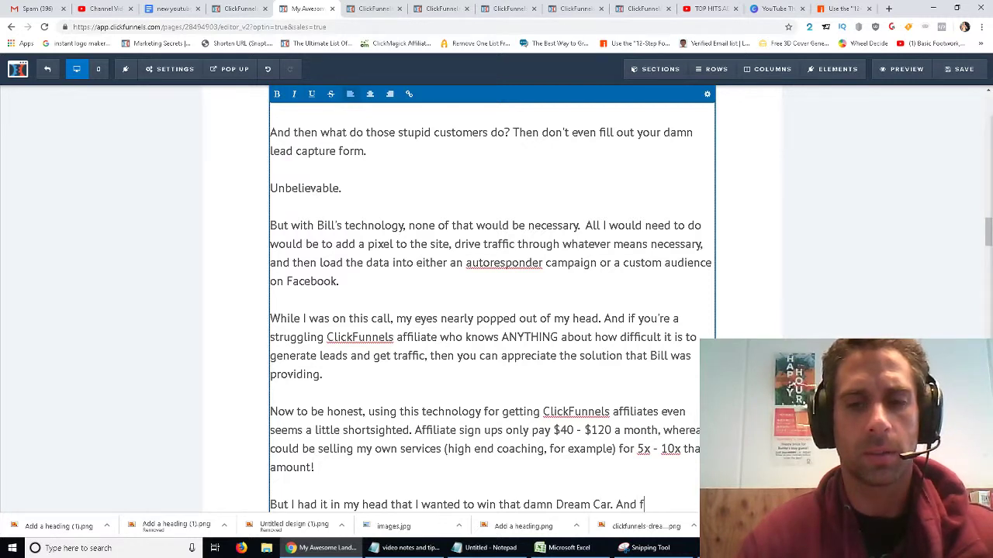
pyautogui.press('BackSpace')
pyautogui.press('BackSpace')
pyautogui.press('BackSpace')
pyautogui.press('BackSpace')
pyautogui.press('BackSpace')
pyautogui.write('But more')
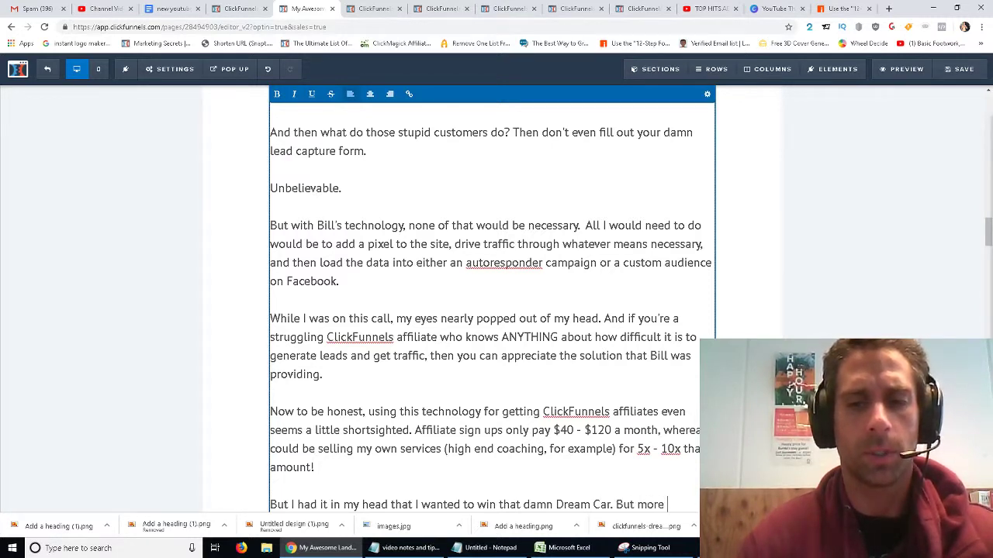
pyautogui.press('BackSpace')
pyautogui.press('BackSpace')
pyautogui.press('BackSpace')
pyautogui.press('BackSpace')
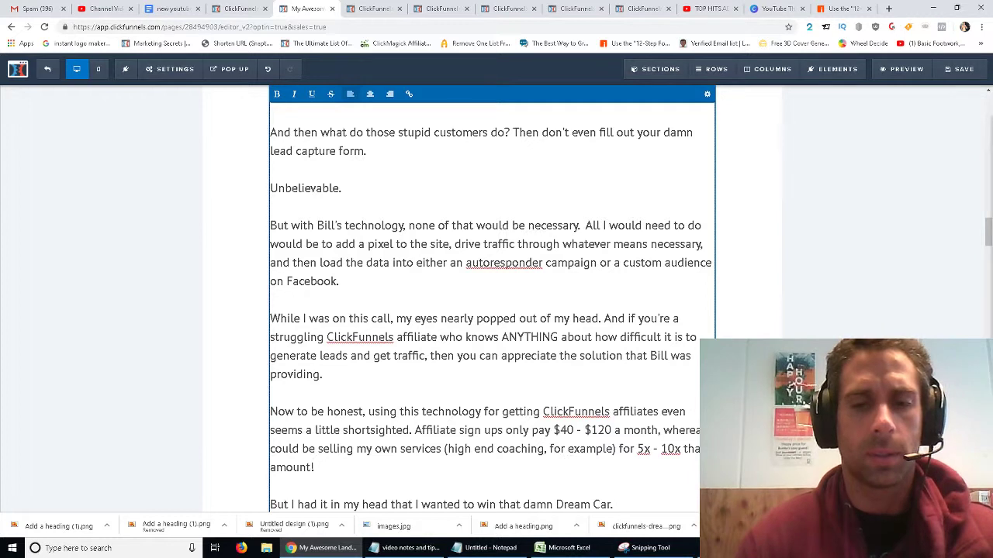
pyautogui.write('And I had other reasons')
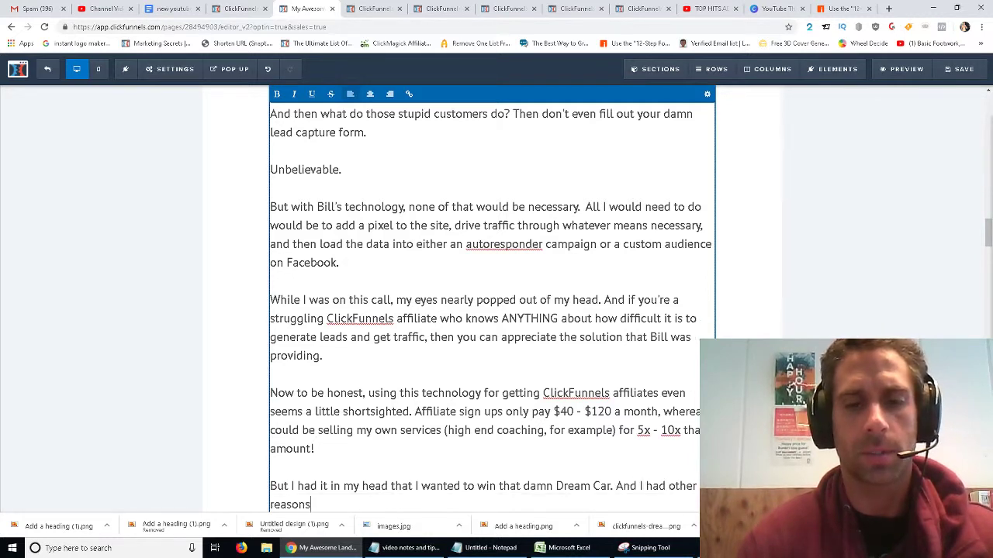
pyautogui.write(' for wanting to succ')
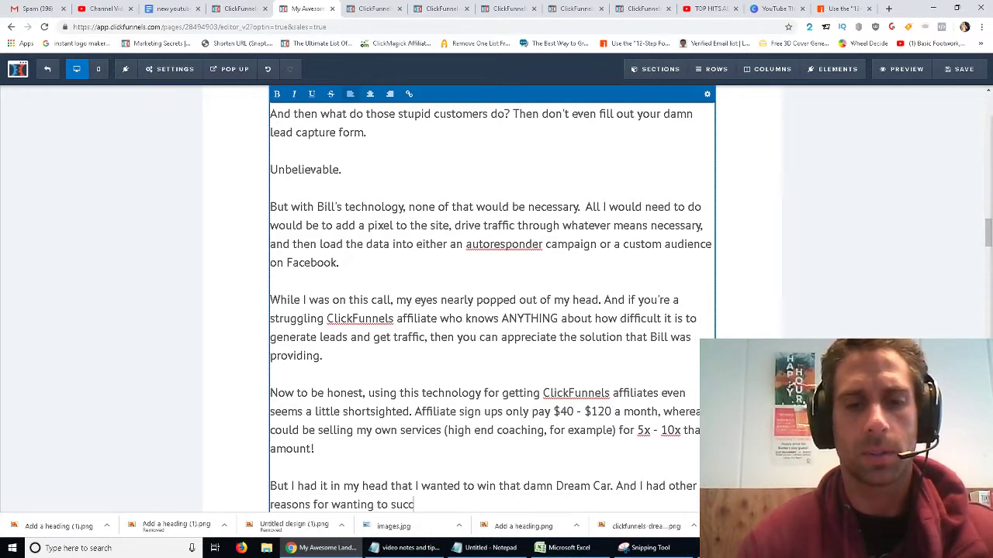
pyautogui.write('eed too...')
pyautogui.press('Return')
pyautogui.press('Return')
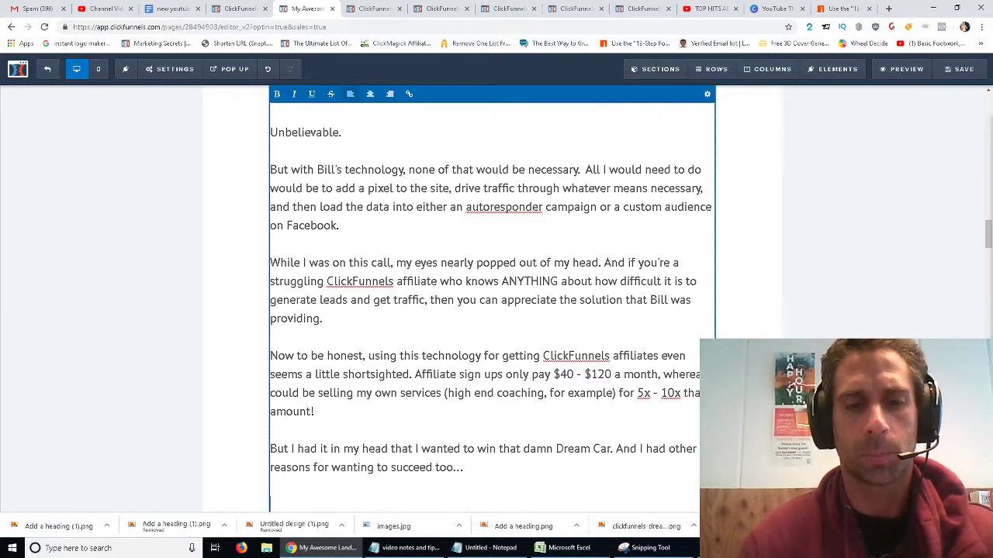
# Add a paragraph about knowing one of THE MOST FAMOUS ClickFunnels affiliates and once thinking them among the stupidest people ever met.
pyautogui.write('I probably shou')
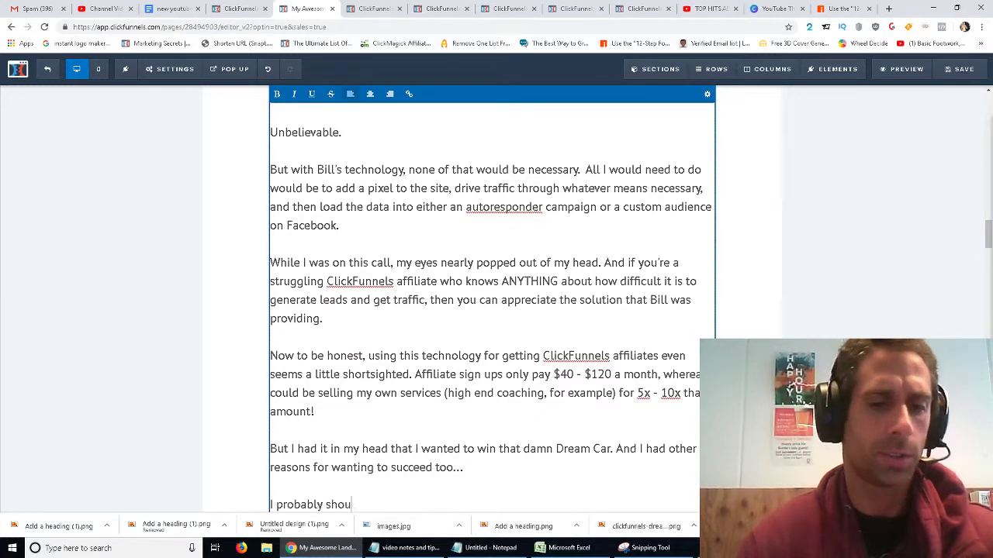
pyautogui.write("ldn't say this, but ")
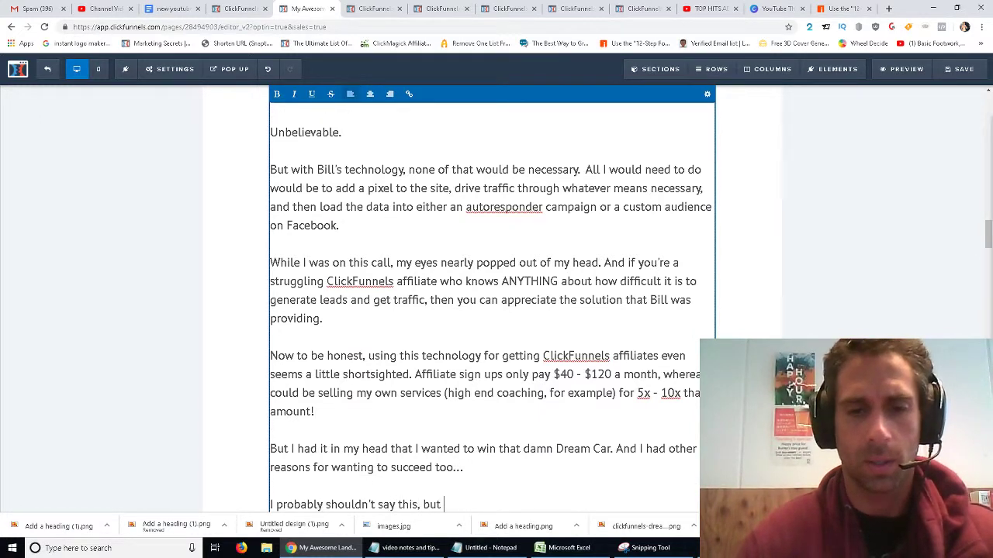
pyautogui.write('I know one of THE')
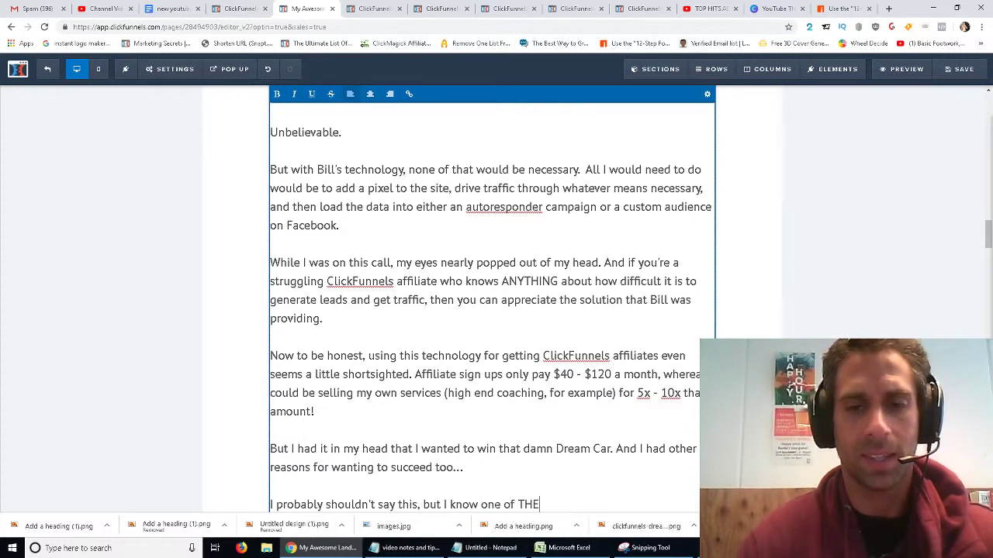
pyautogui.write(' MOST FAMOUS Clic')
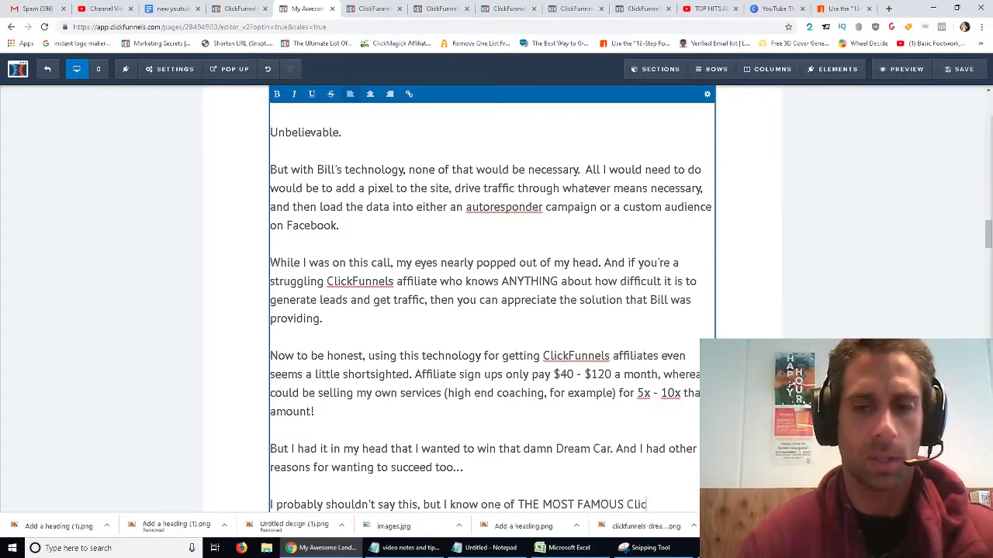
pyautogui.write('kFUnnunne')
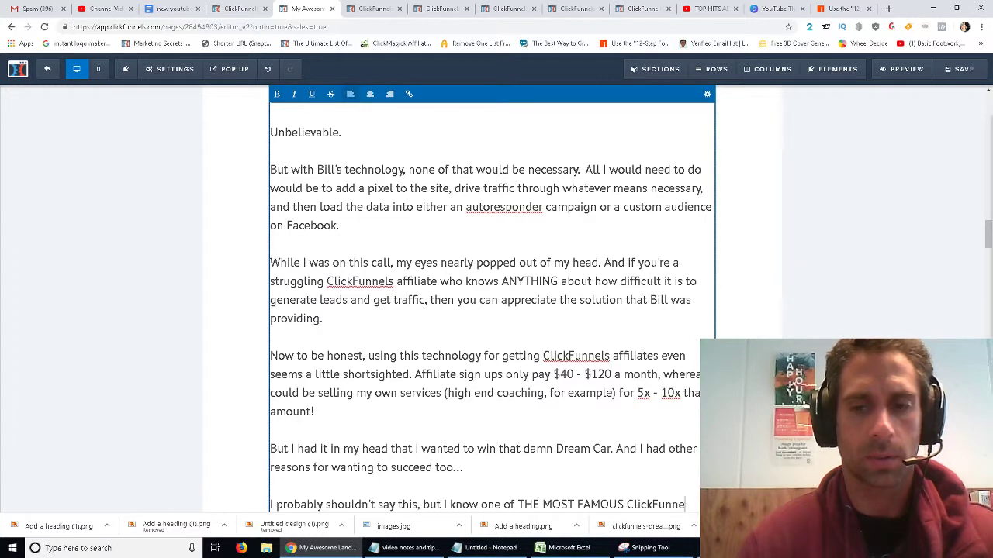
pyautogui.write('ls affiliate')
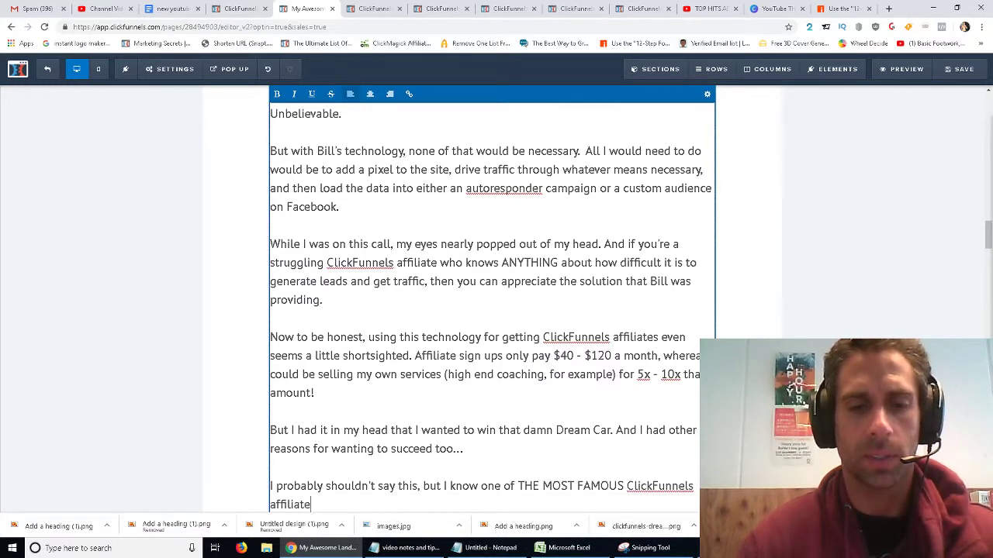
pyautogui.write('s outthe')
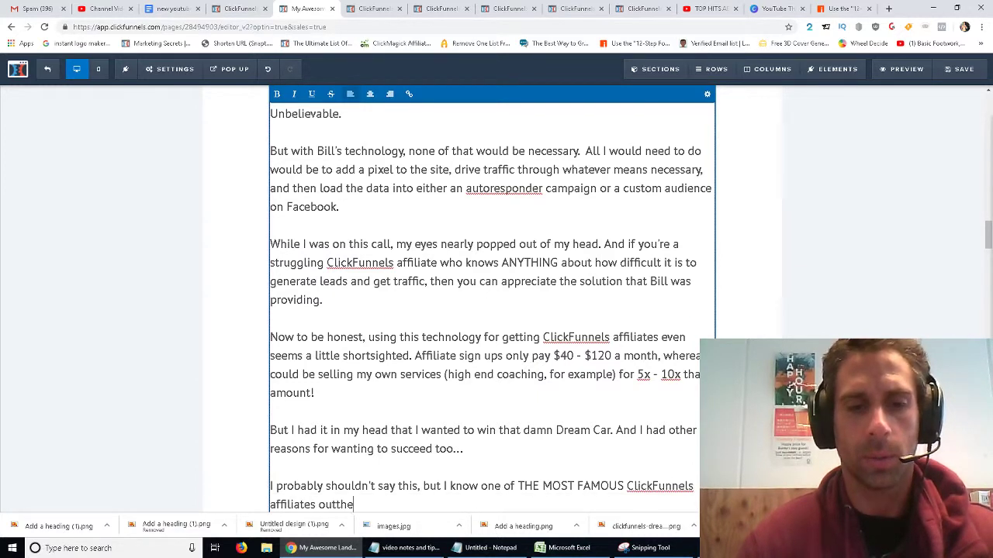
pyautogui.write('r there persona')
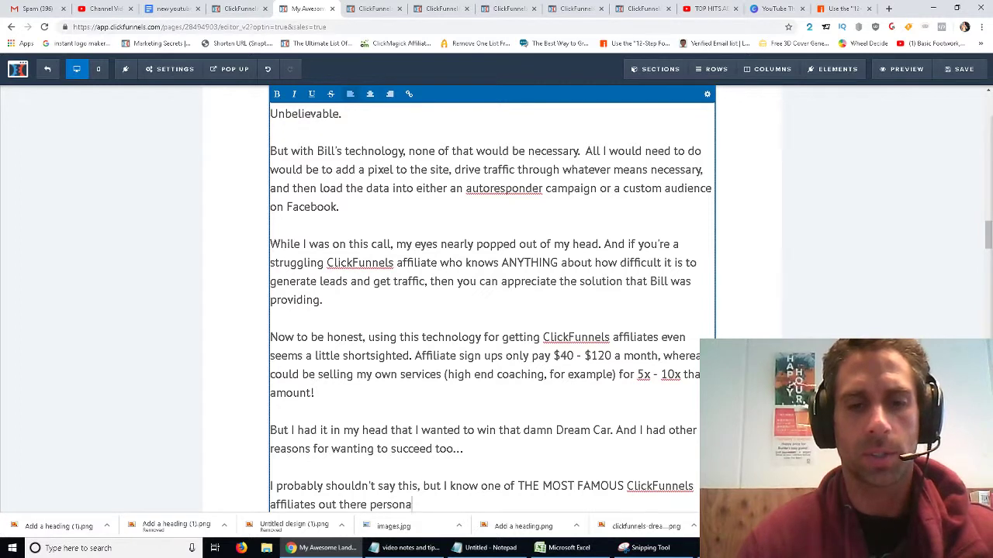
pyautogui.write('lly. And I knew thi')
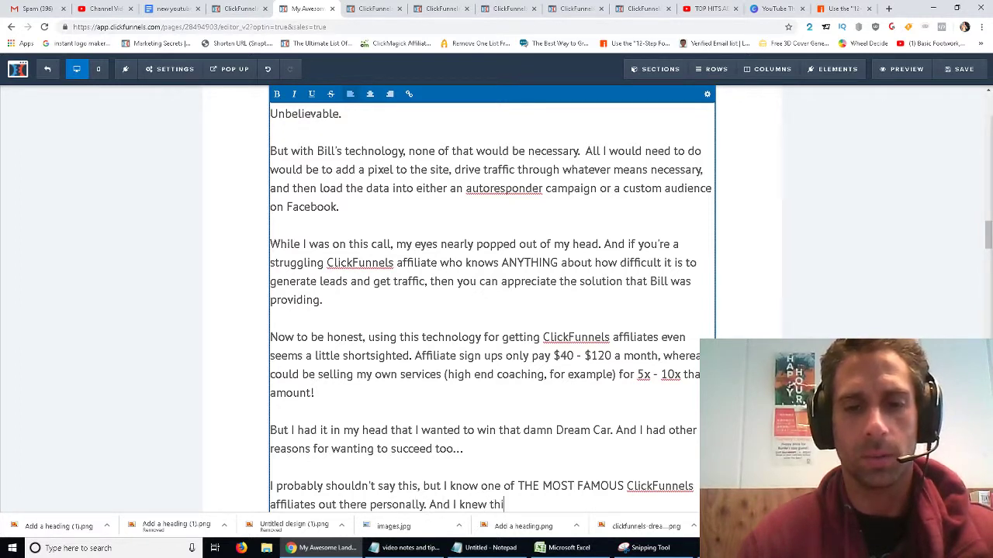
pyautogui.write('s affiliate before th')
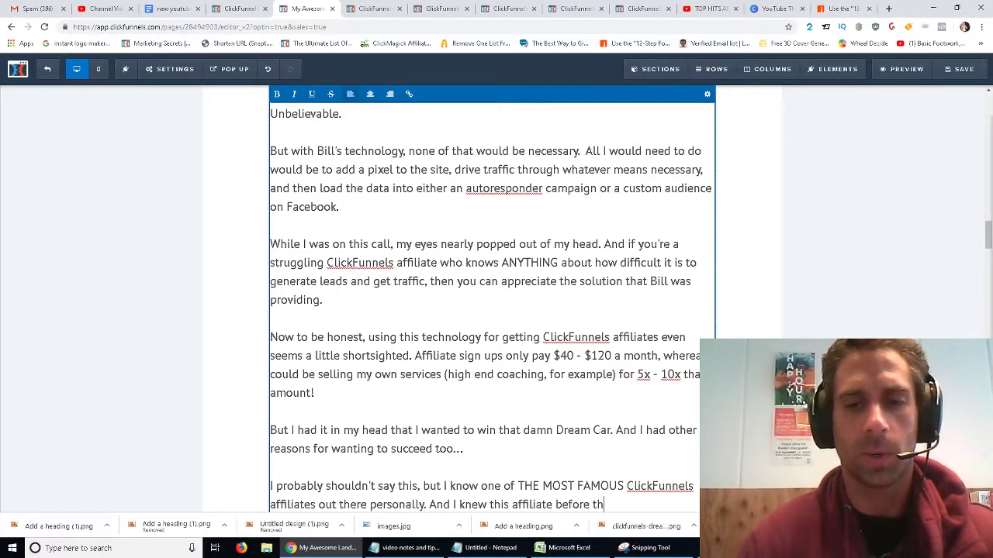
pyautogui.write('ey made it big. And I')
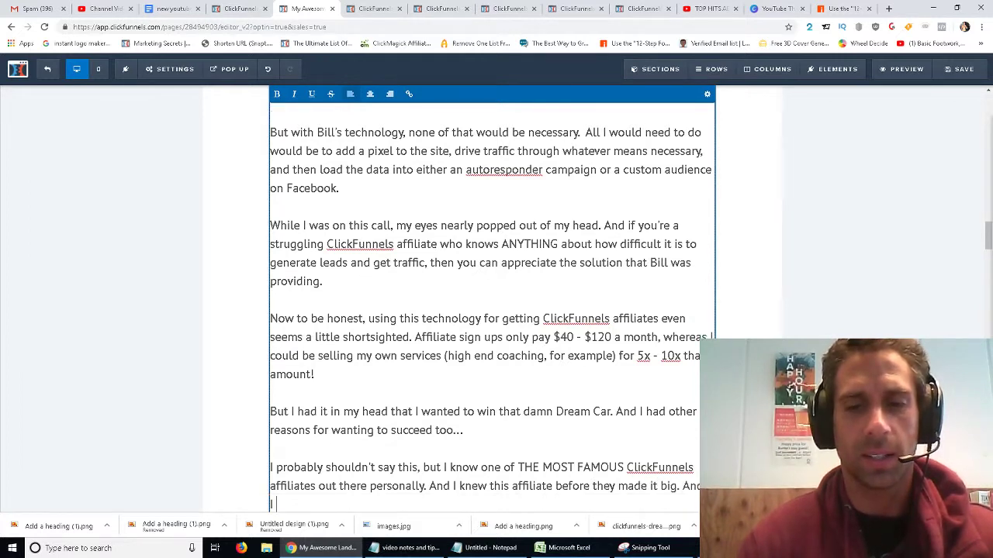
pyautogui.press('BackSpace')
pyautogui.write('to be h')
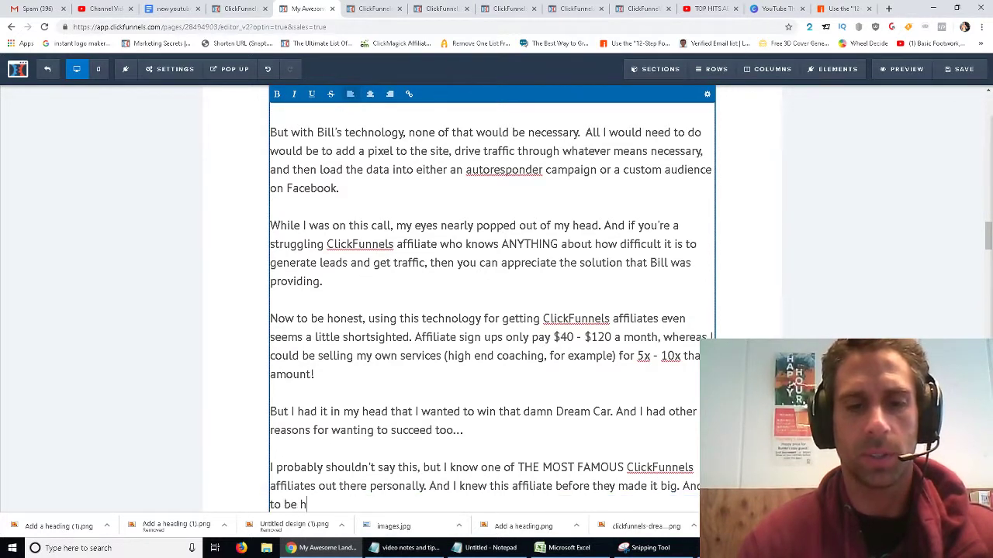
pyautogui.write('onest, I thought they we')
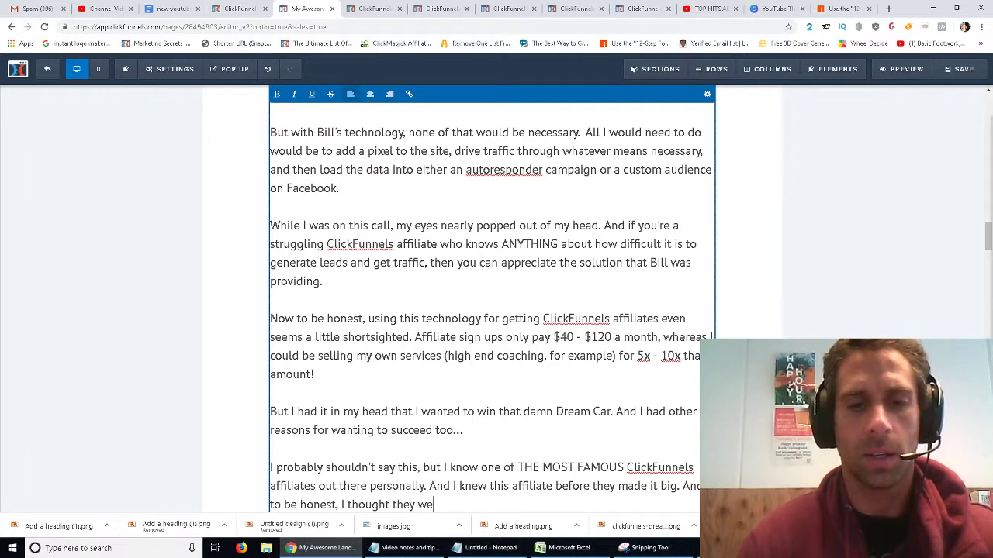
pyautogui.write('re one of the stupidest')
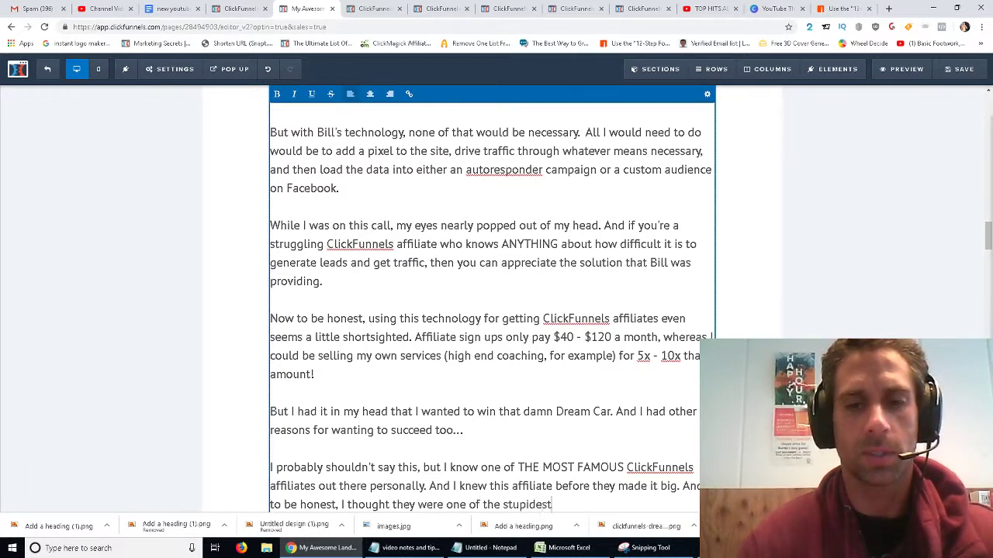
pyautogui.write(' people I had')
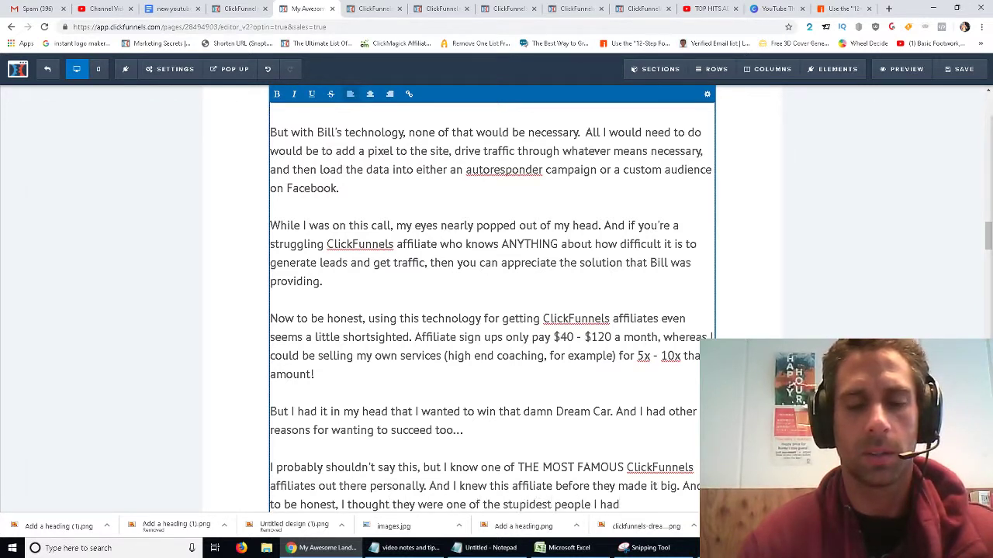
pyautogui.write(' ever met')
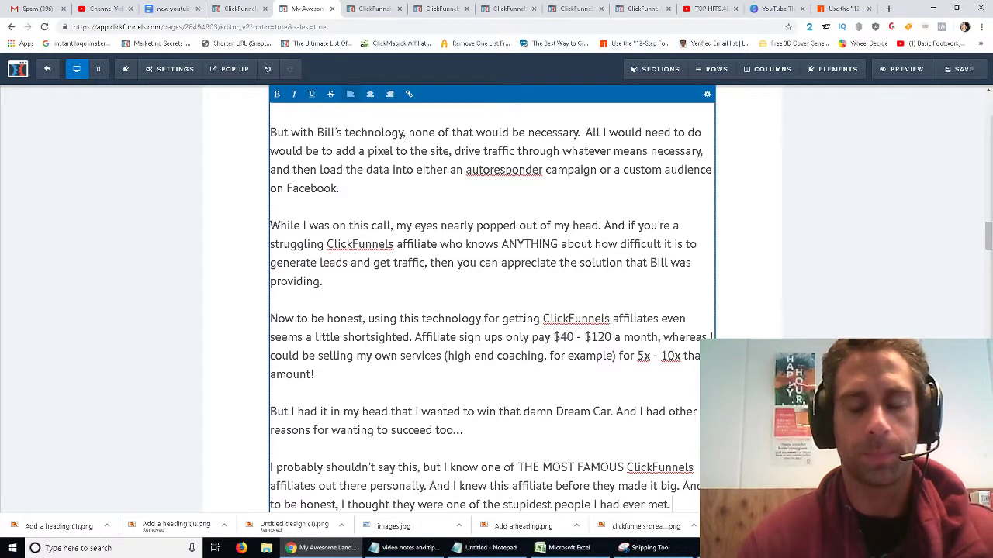
pyautogui.write('.')
pyautogui.press('Return')
pyautogui.press('Return')
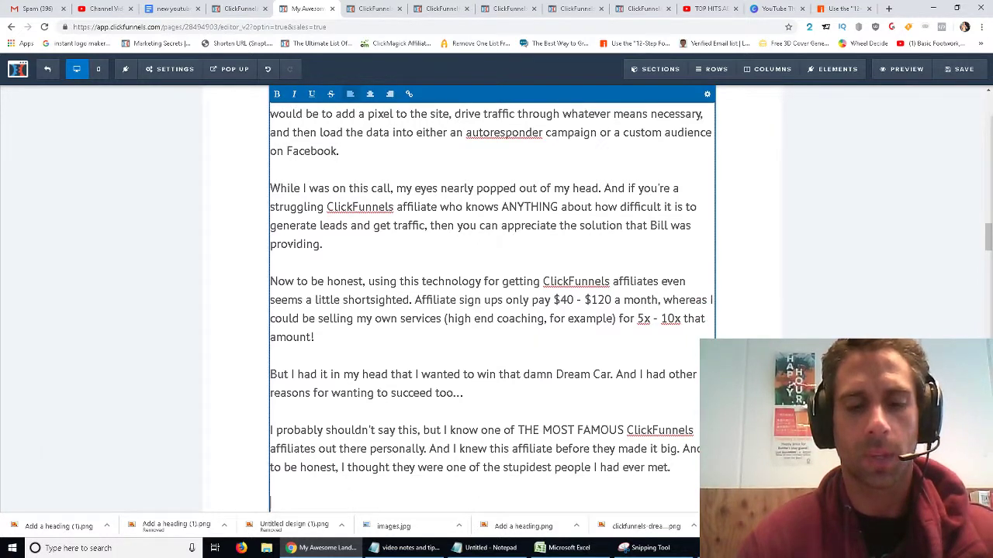
# Add 'Then fast forward a few years later, when I got into ClickFunnels…' ending 'they actually made their dreams come true.'.
pyautogui.write('Then fast forwa')
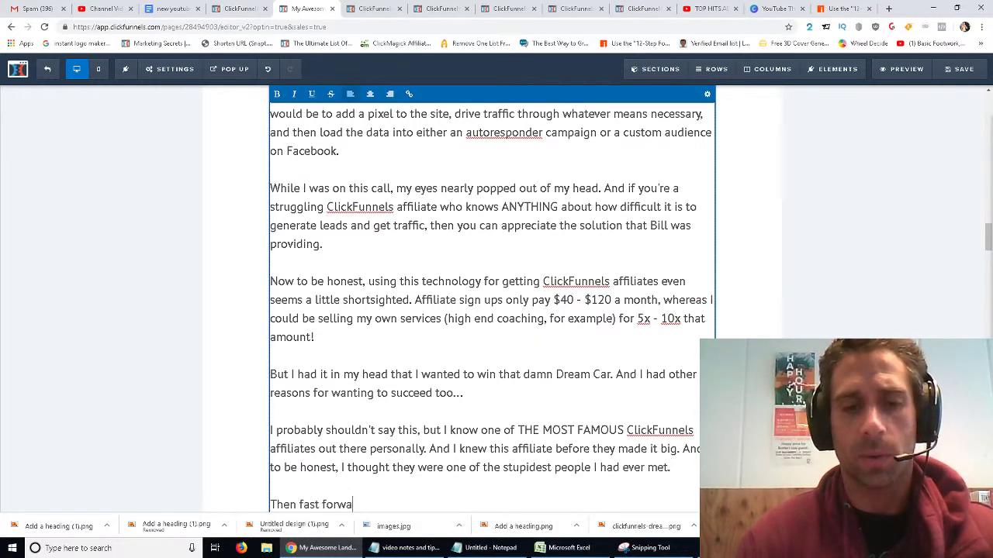
pyautogui.write('rd a few years later, and')
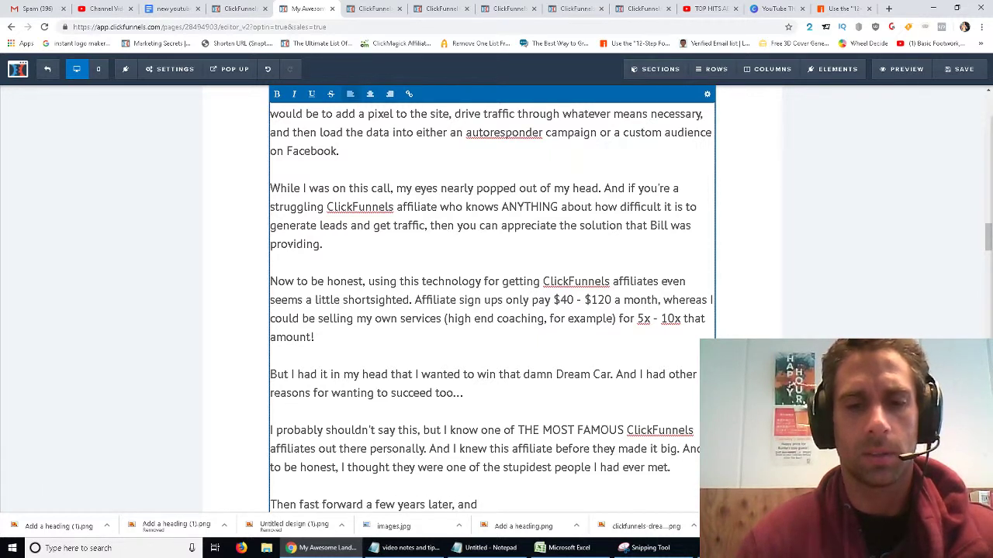
pyautogui.press('BackSpace')
pyautogui.press('BackSpace')
pyautogui.press('BackSpace')
pyautogui.press('BackSpace')
pyautogui.press('BackSpace')
pyautogui.press('BackSpace')
pyautogui.write('when I got into')
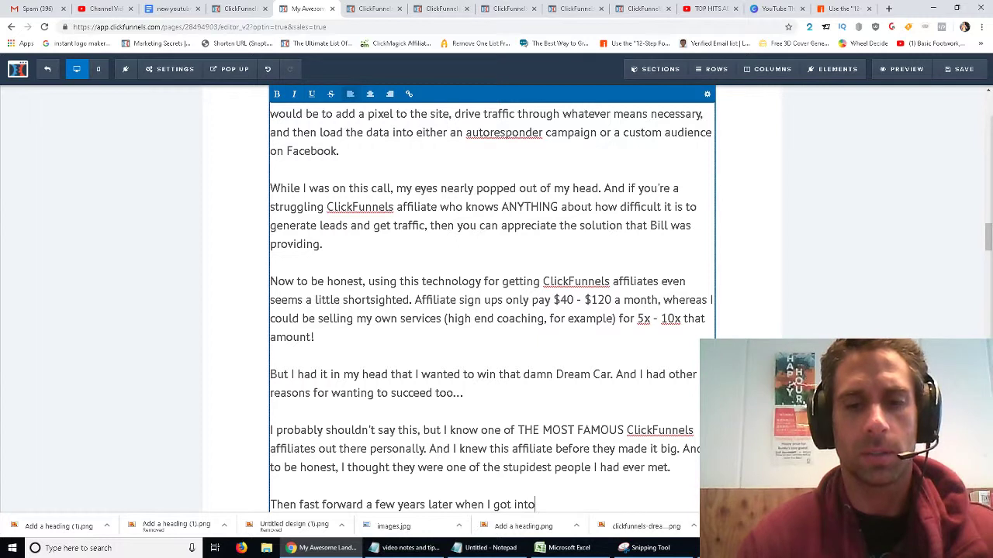
pyautogui.write(' ClickFunnel')
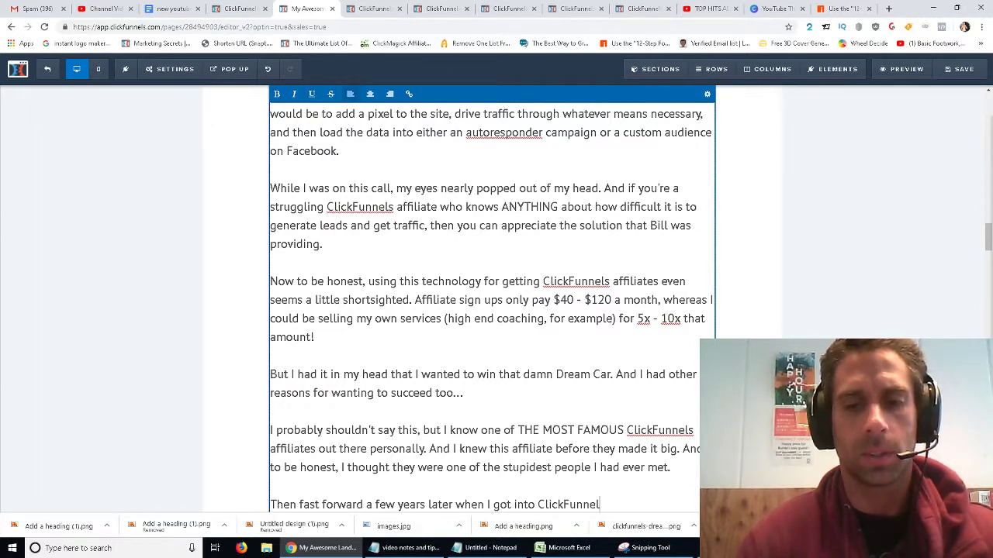
pyautogui.write('s, and here I see tha')
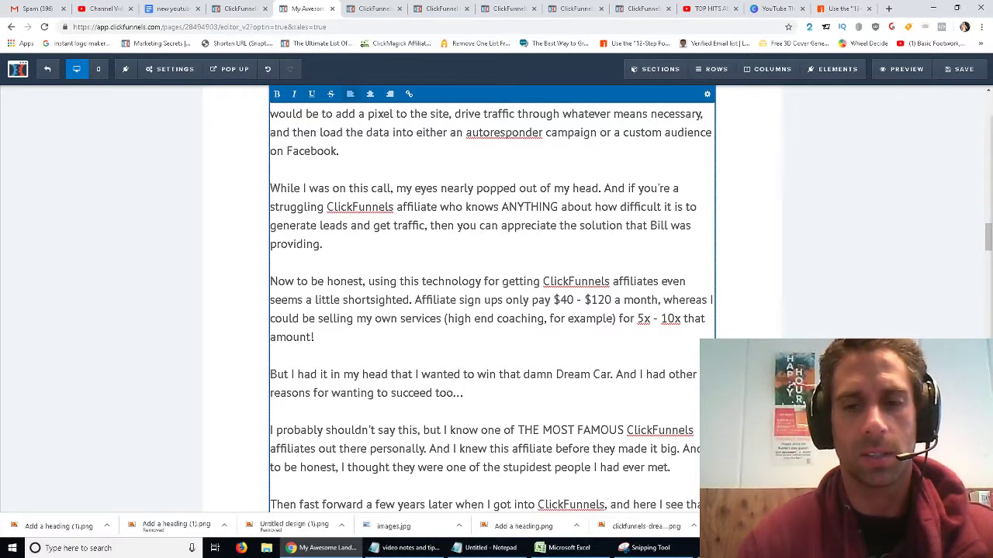
pyautogui.write('t they actually mad')
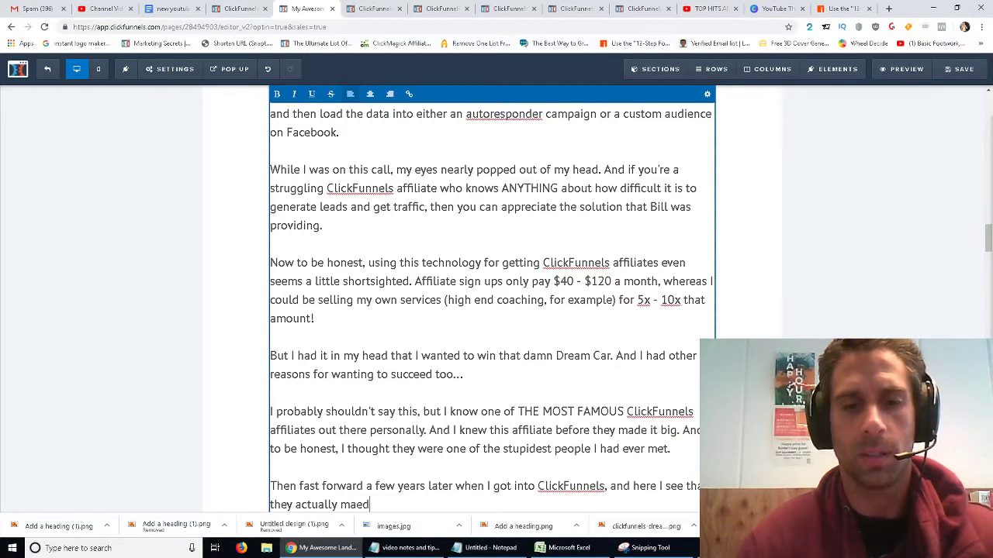
pyautogui.write('e their dreams come true')
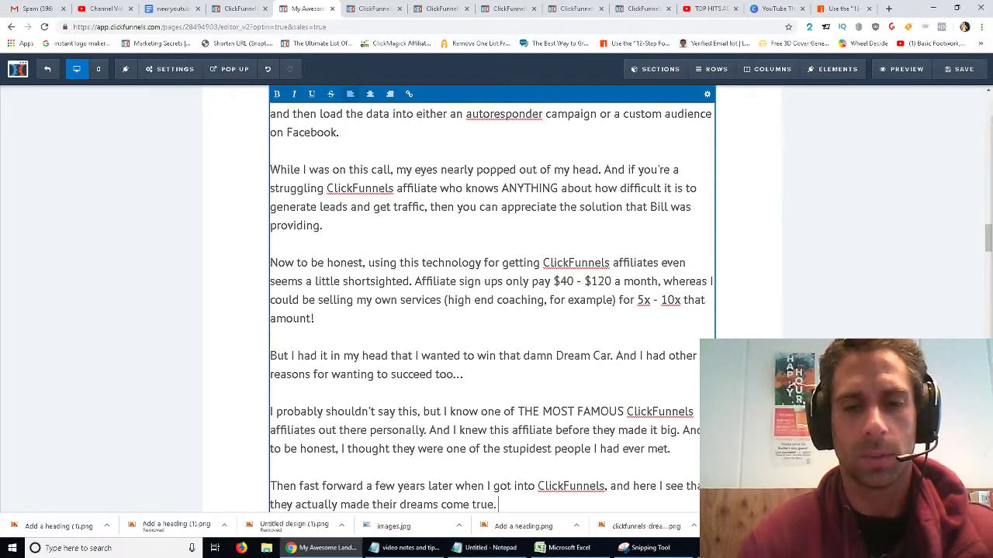
pyautogui.write('.')
pyautogui.press('Return')
pyautogui.press('Return')
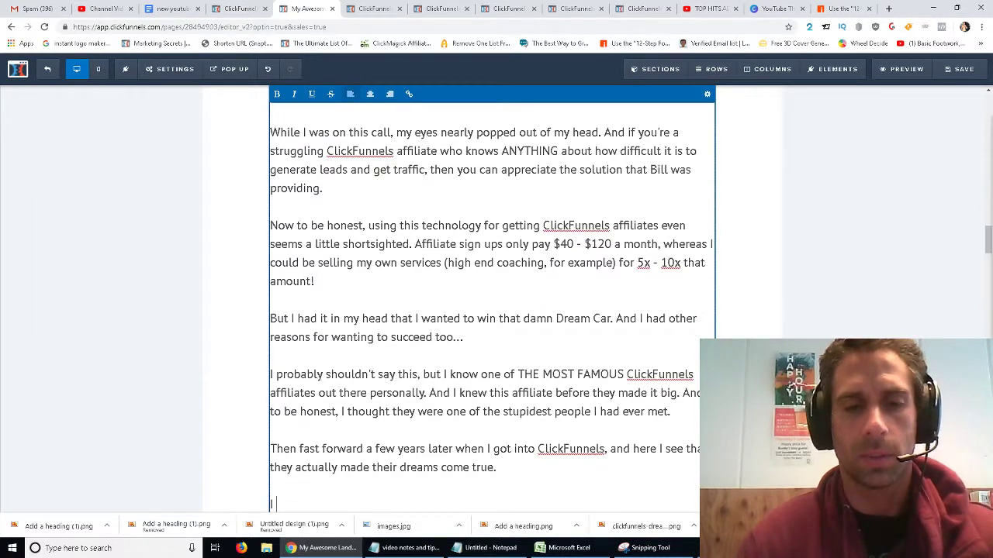
# Add the paragraph 'I had my reasons for wanting to succeed with ClickFunnels… motivate me to do what I did.'.
pyautogui.write('I h')
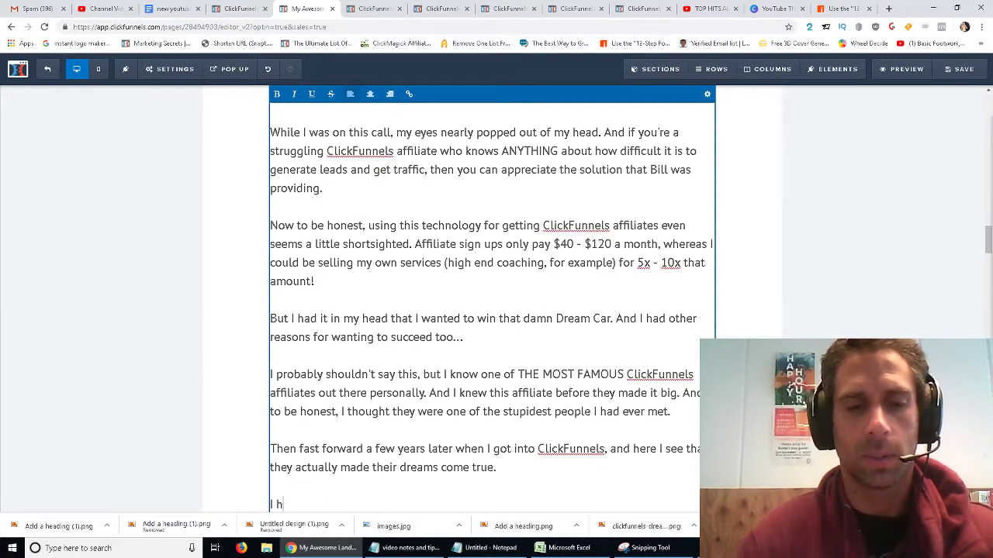
pyautogui.write('ad my reasons for wanting to')
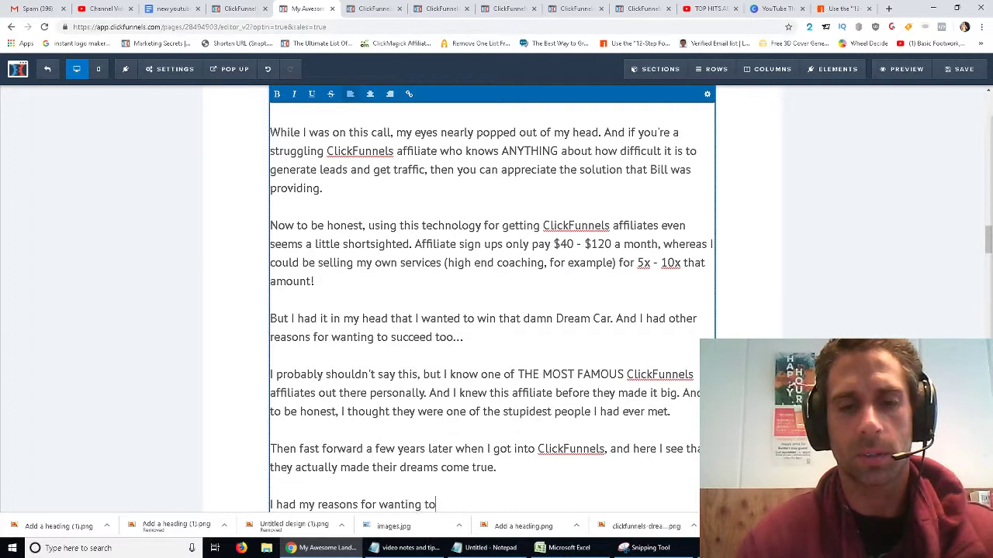
pyautogui.write(' succeed with ClickFUNN')
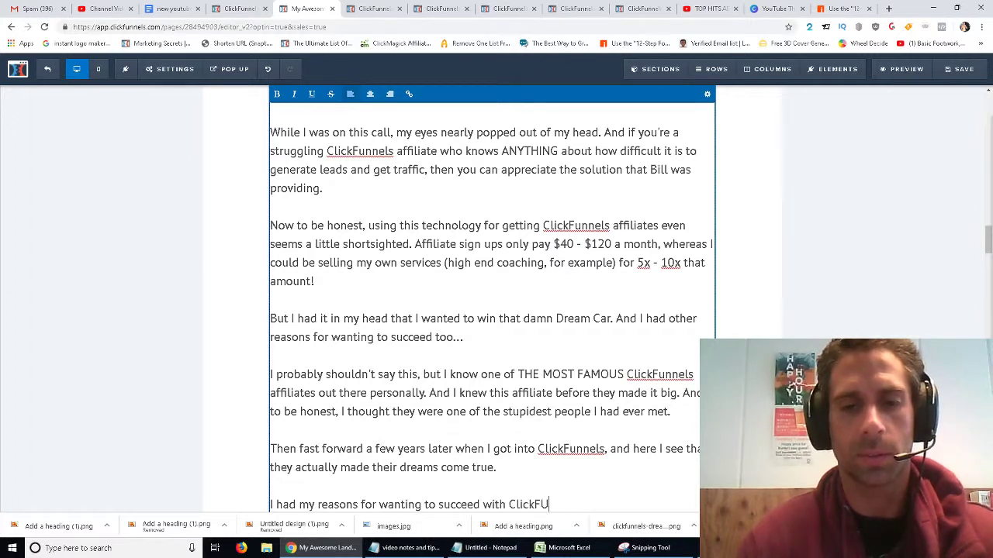
pyautogui.press('BackSpace')
pyautogui.press('BackSpace')
pyautogui.write('nnels. Were they ones')
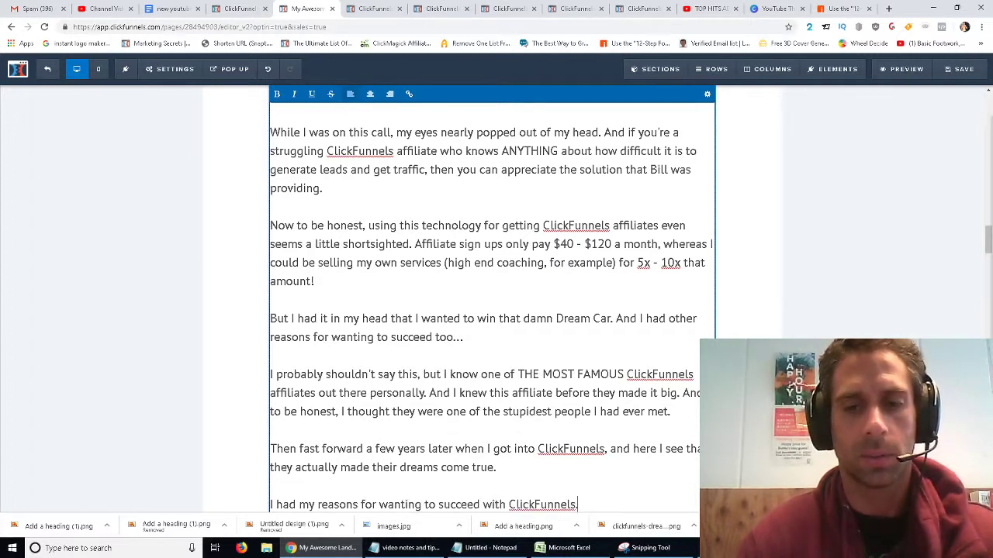
pyautogui.press('BackSpace')
pyautogui.press('BackSpace')
pyautogui.press('BackSpace')
pyautogui.press('BackSpace')
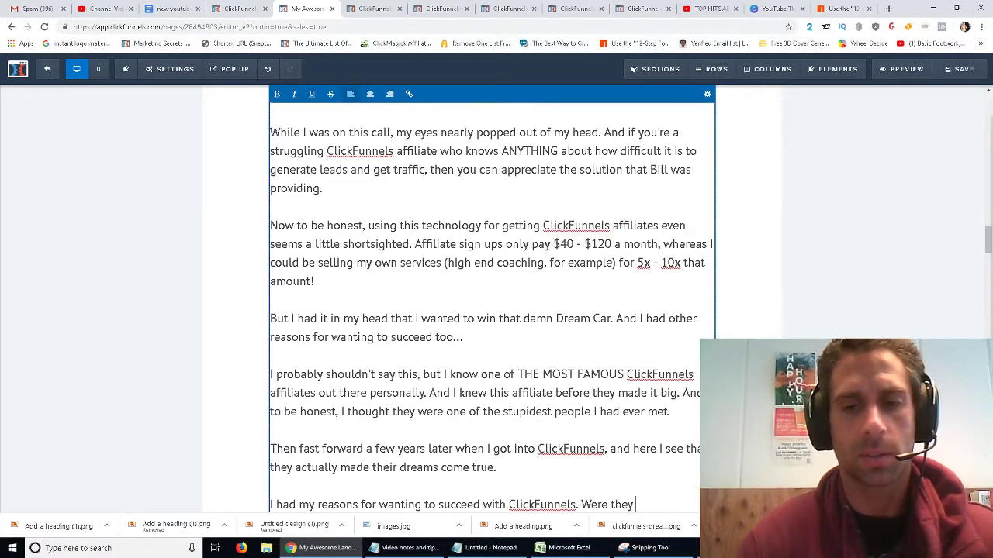
pyautogui.write('honest, good reasons? M')
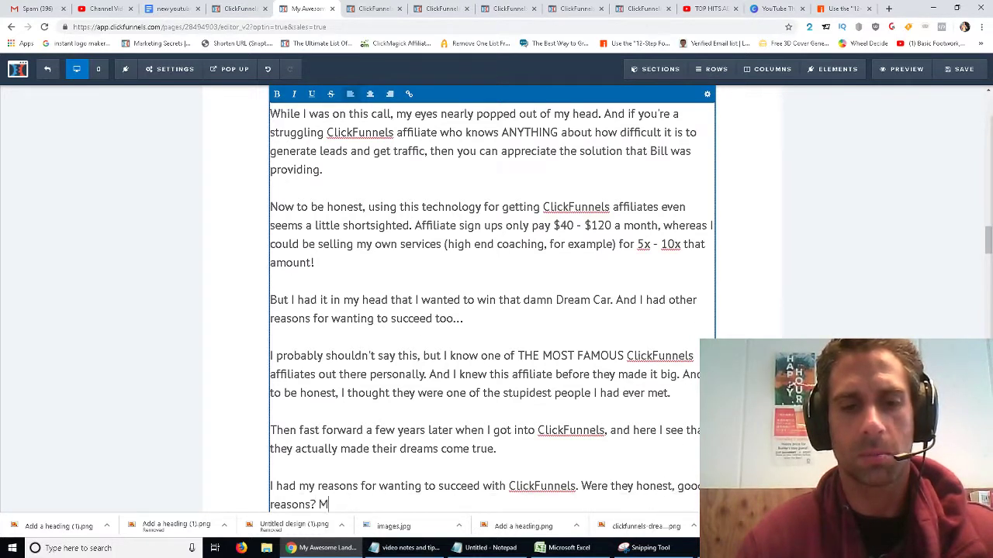
pyautogui.write('aybe. But they')
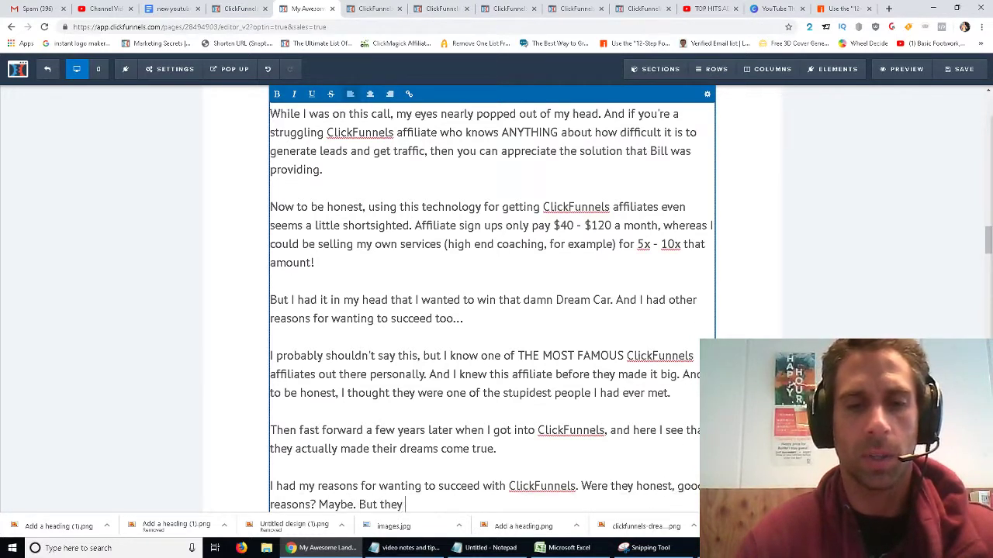
pyautogui.write(' were powerful enough to ')
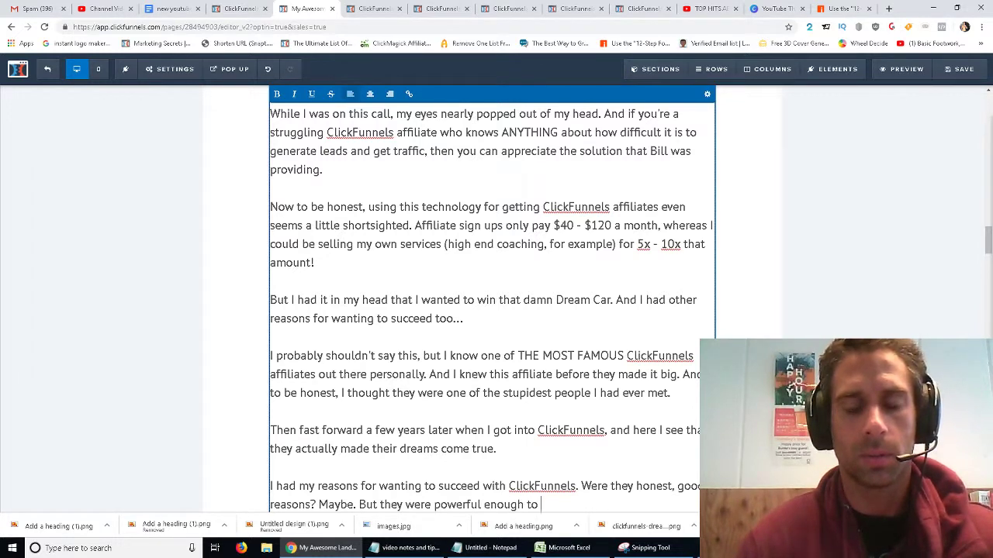
pyautogui.write('m')
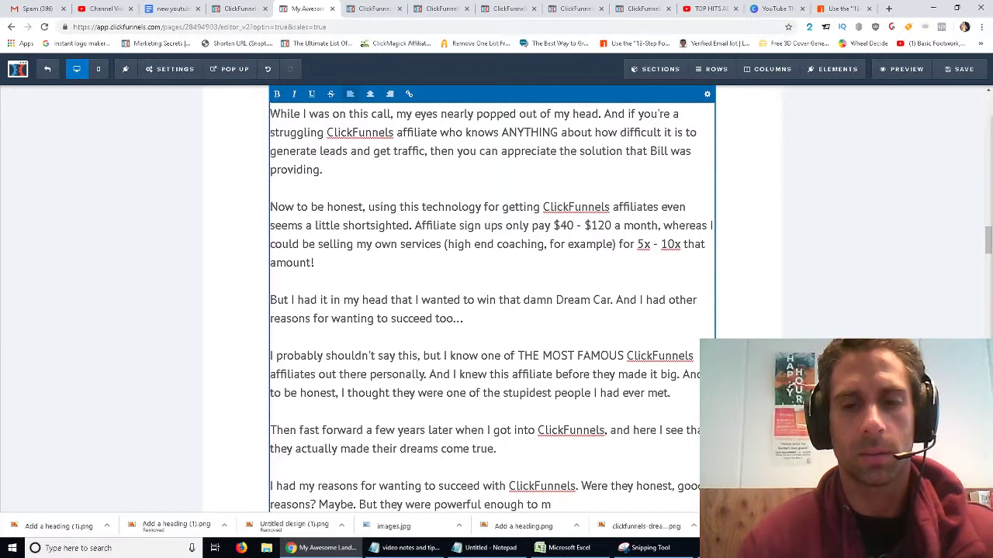
pyautogui.write('ake motivate me')
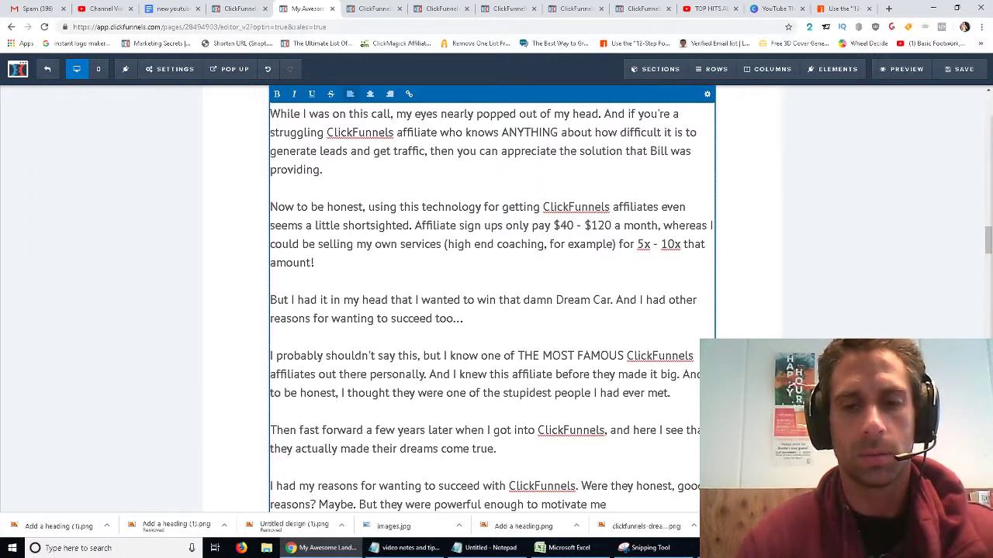
pyautogui.write(' to do what I did.')
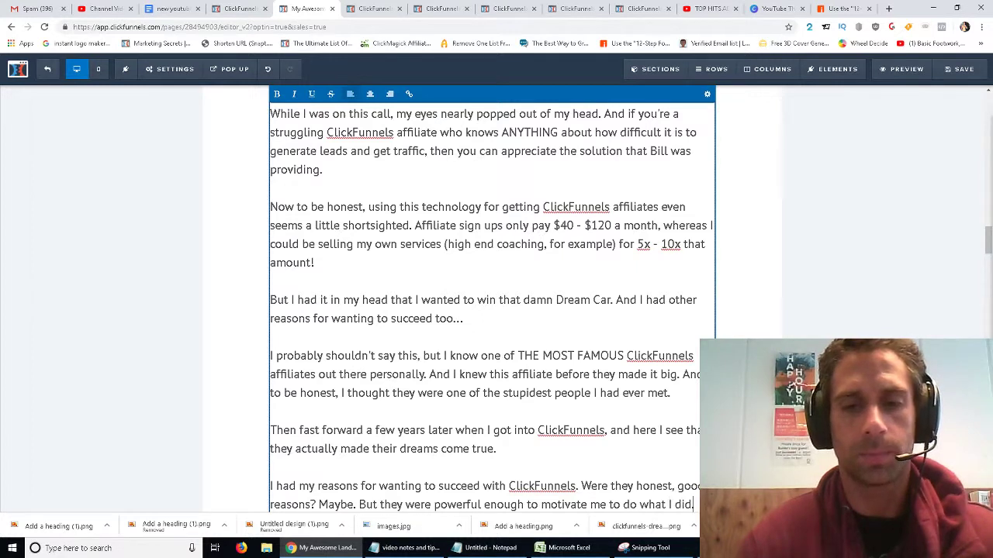
pyautogui.press('Return')
pyautogui.press('Return')
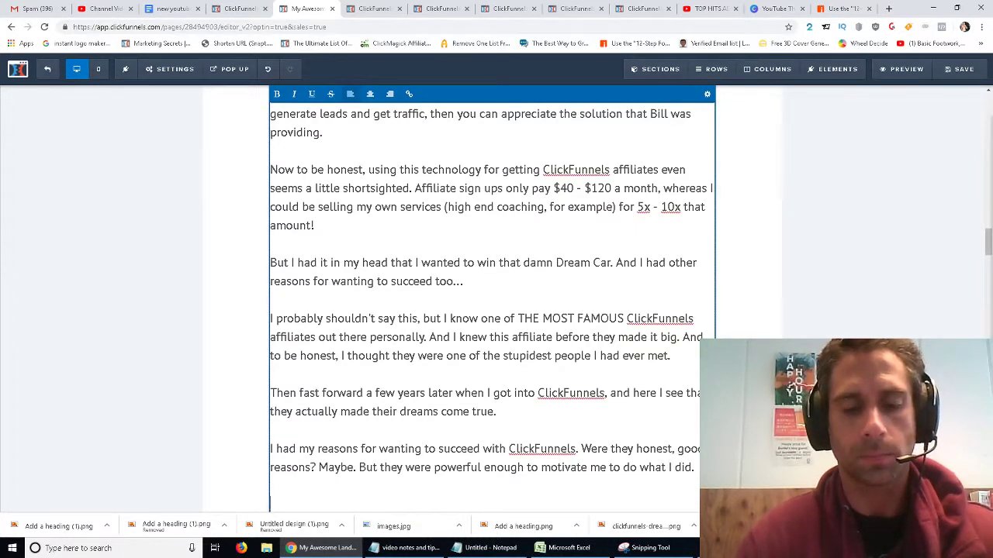
pyautogui.press('BackSpace')
pyautogui.press('BackSpace')
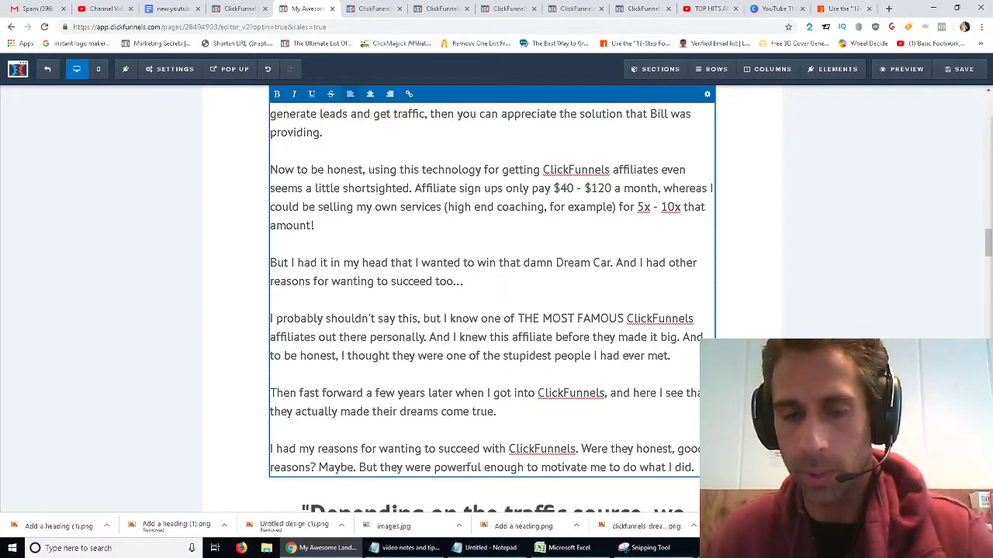
pyautogui.scroll(15, 638, 342)
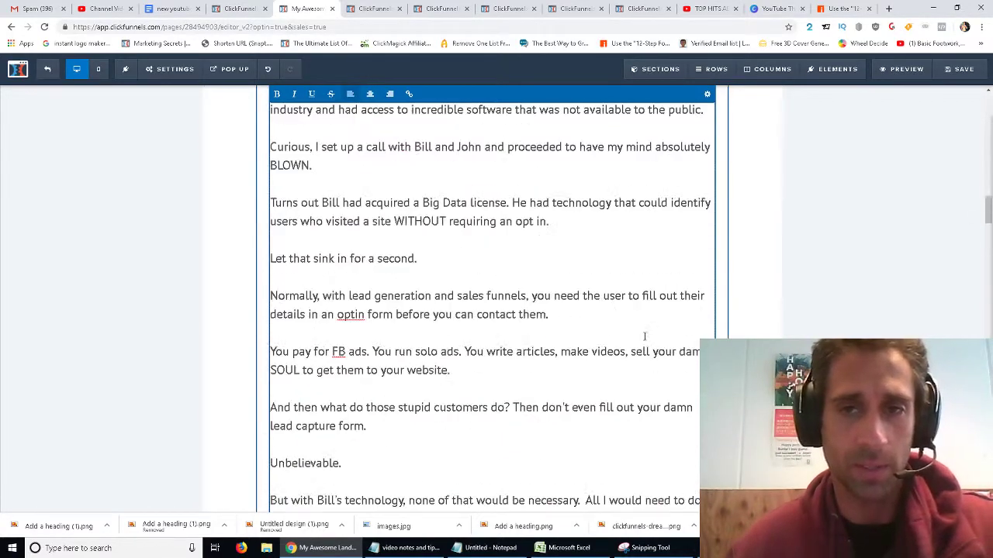
pyautogui.scroll(3, 641, 343)
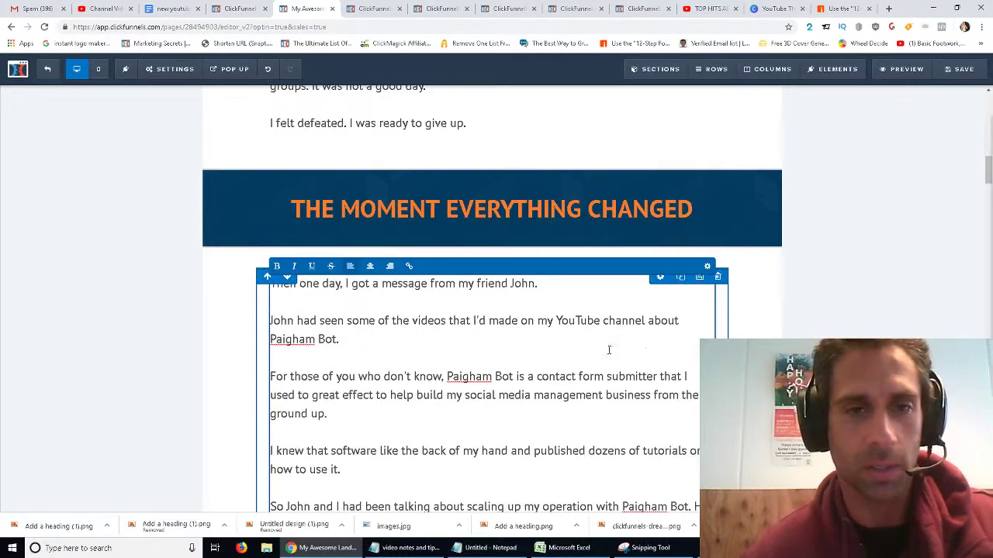
pyautogui.scroll(-2, 641, 344)
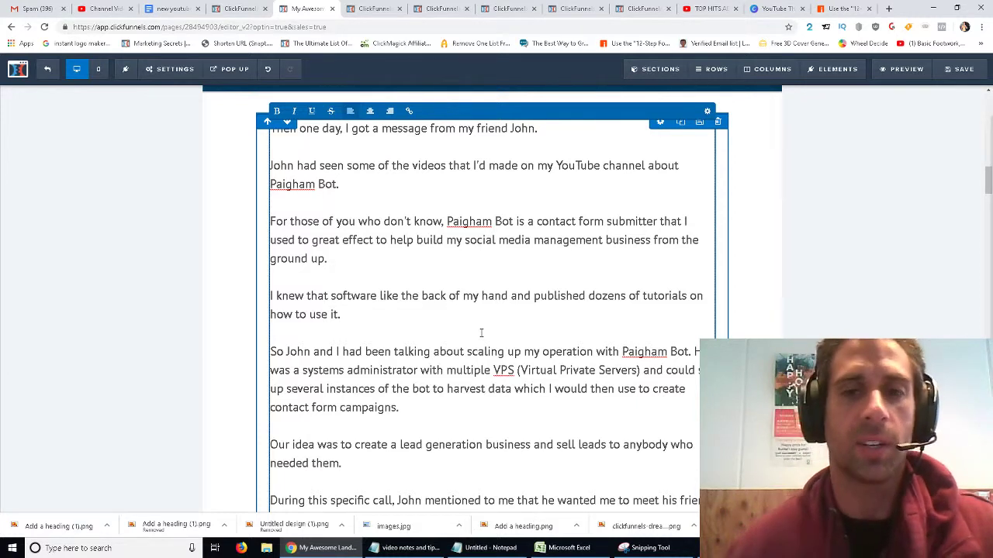
# Reread the tutorials and Paigham Bot scaling paragraphs by selecting each, then deselecting.
pyautogui.tripleClick(429, 305)
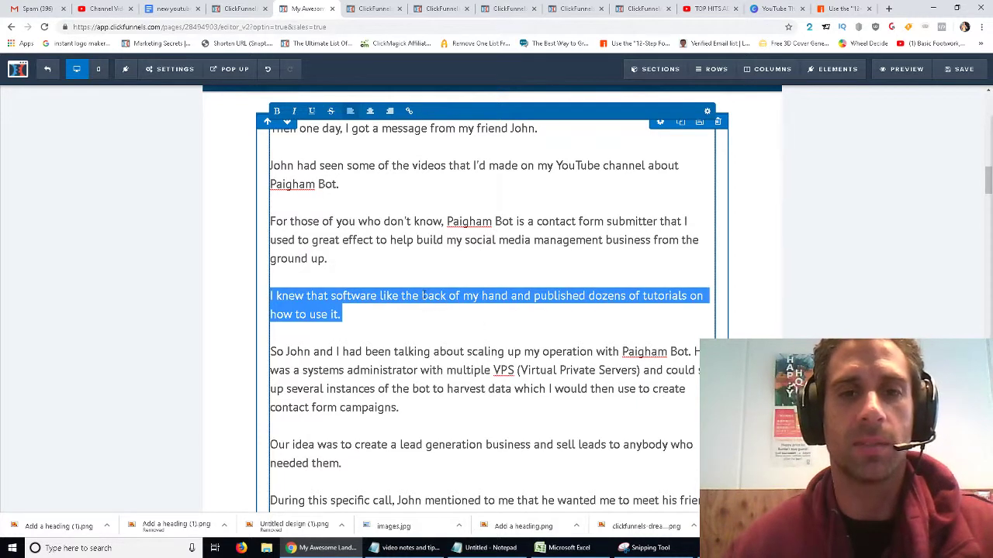
pyautogui.click(443, 341)
pyautogui.tripleClick(395, 352)
pyautogui.click(490, 399)
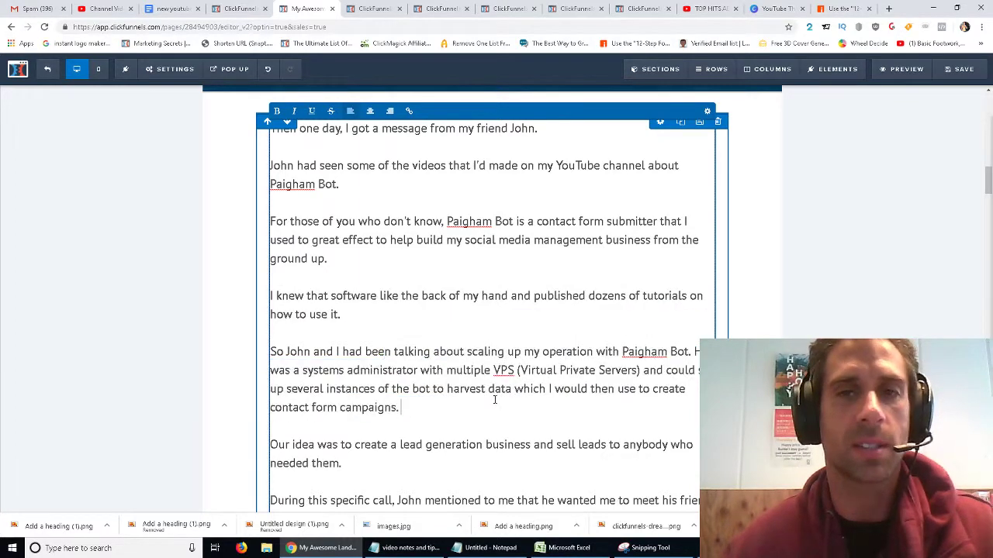
# Scroll through the rest of the story text, then switch to the OBS Studio window.
pyautogui.scroll(-4, 491, 388)
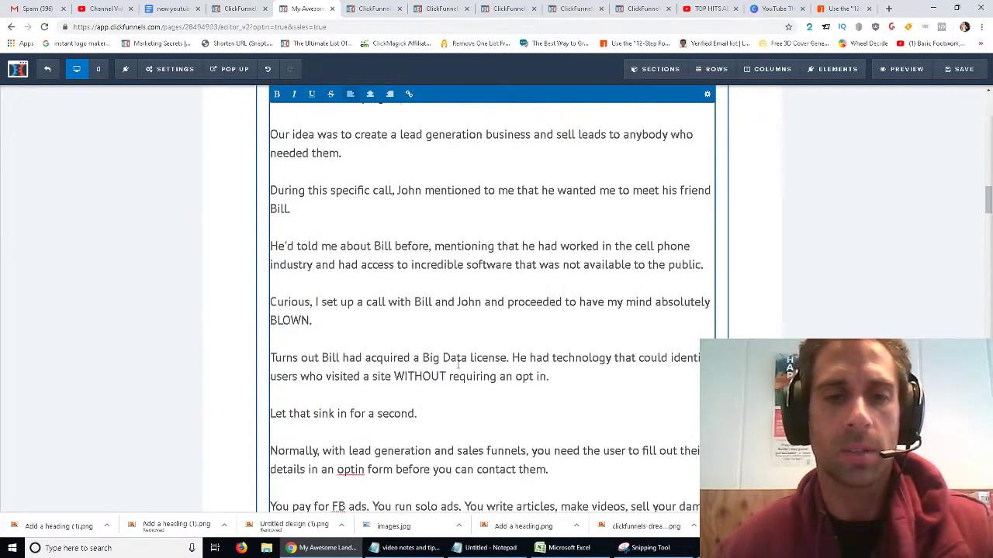
pyautogui.moveTo(414, 301); pyautogui.dragTo(500, 425)
pyautogui.click(500, 425)
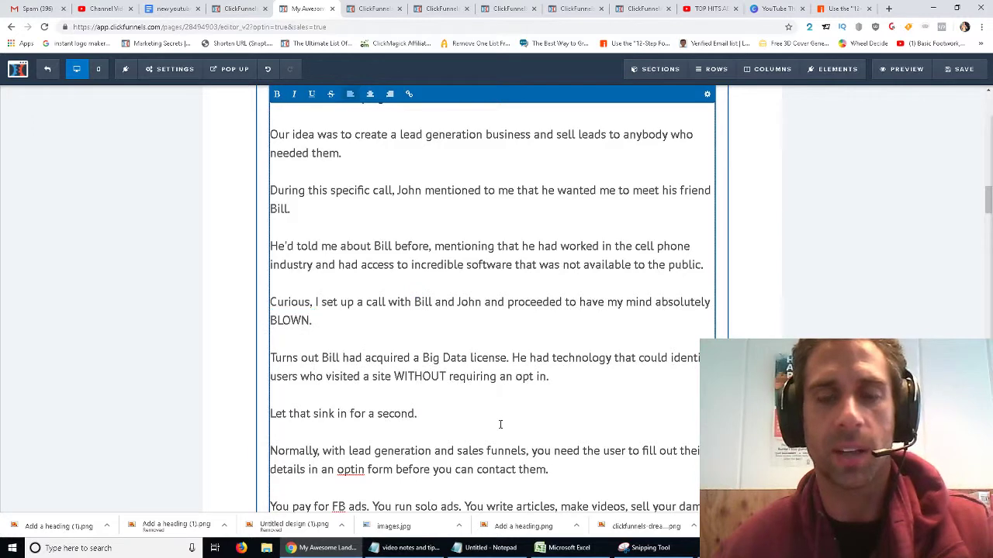
pyautogui.scroll(-3, 500, 419)
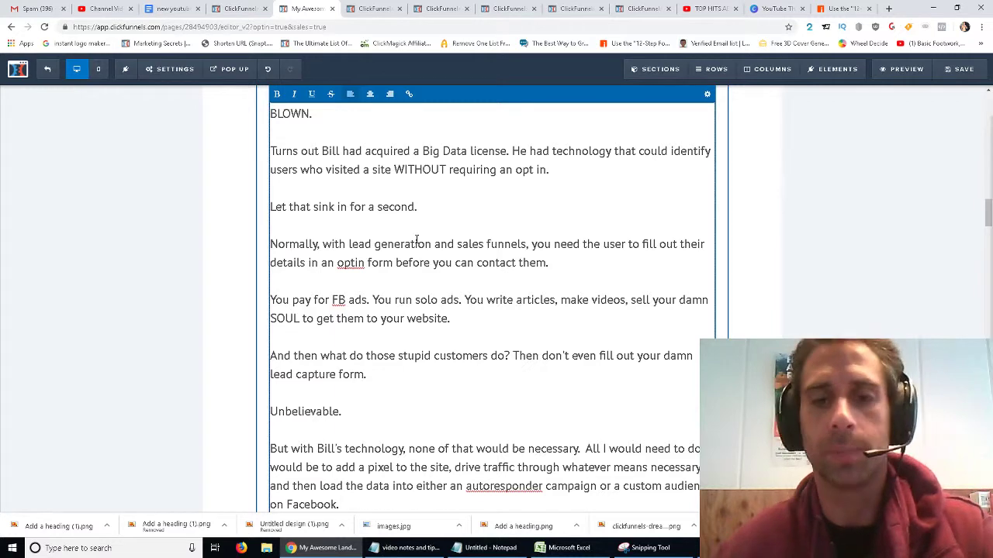
pyautogui.scroll(-2, 416, 241)
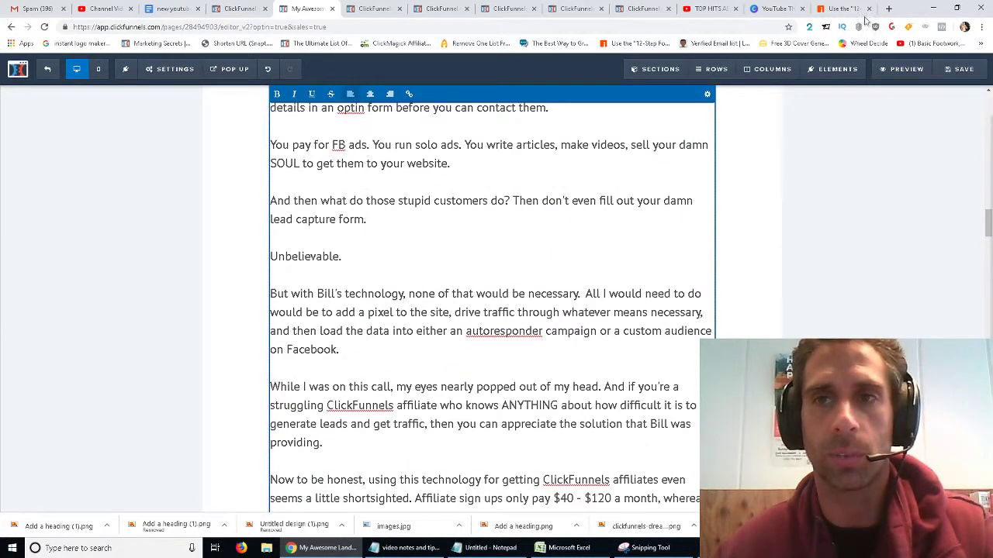
pyautogui.hotkey('alt', 'Tab')
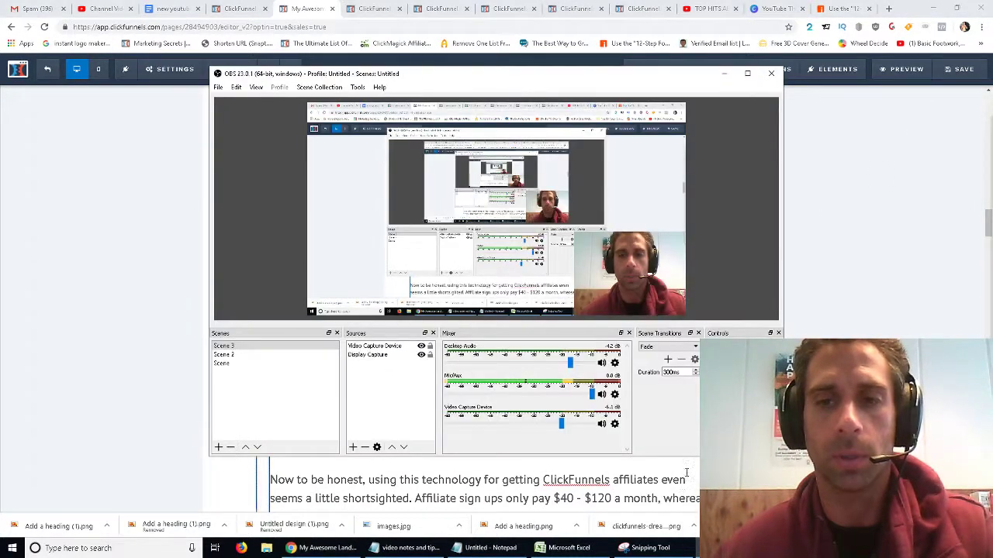